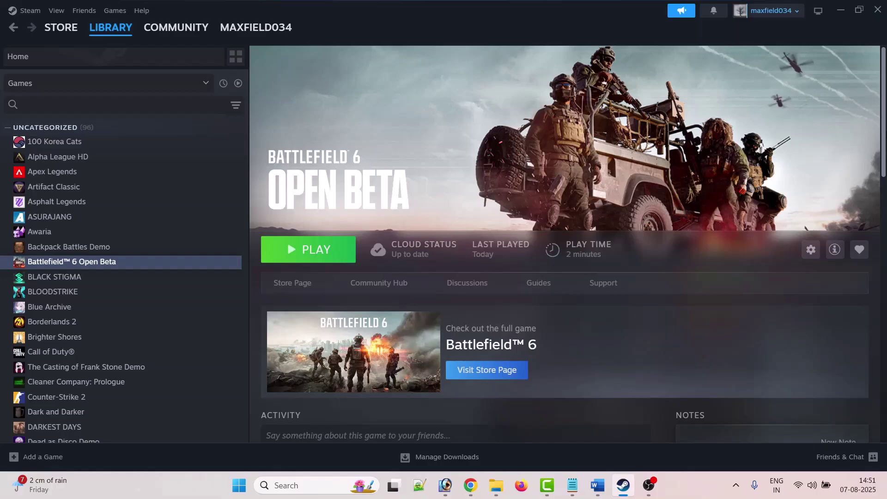
Step: Check the Fix 1 heading in the Word document, then open the Battlefield 6 Open Beta folder in Documents using File Explorer
{"action": "key", "text": "alt+Tab"}
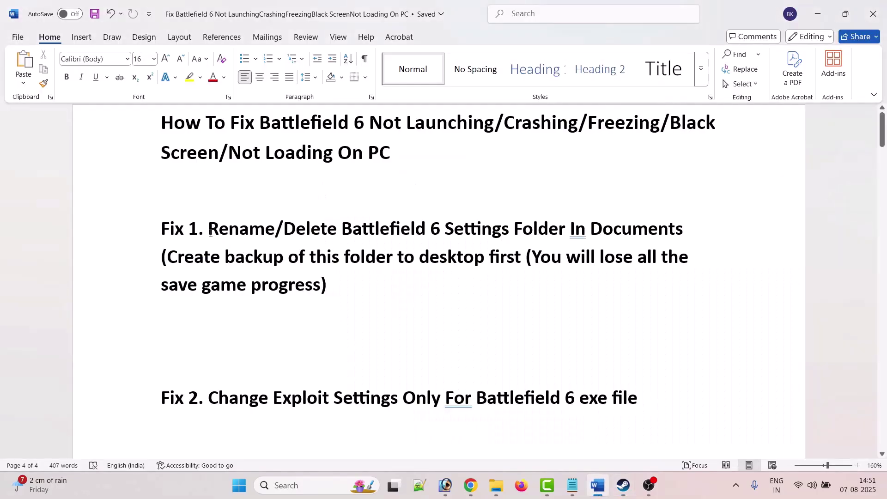
{"action": "left_click_drag", "start_coordinate": [209, 230], "coordinate": [687, 228]}
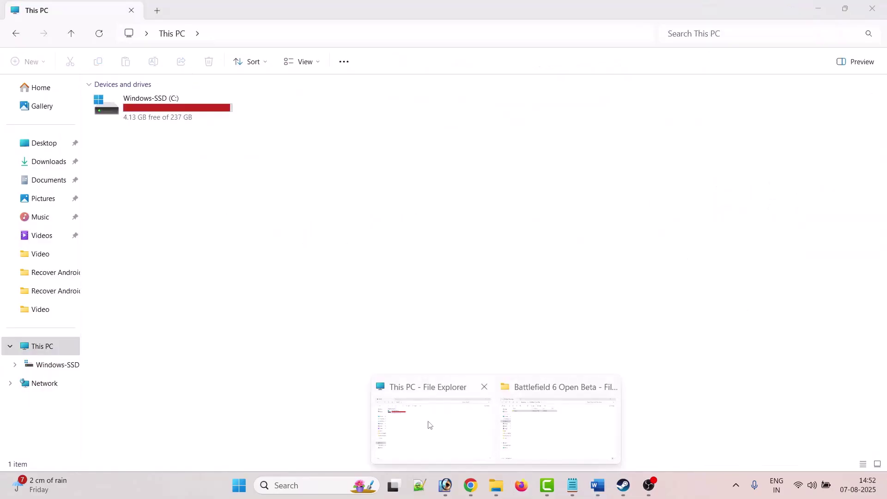
{"action": "left_click", "coordinate": [429, 425]}
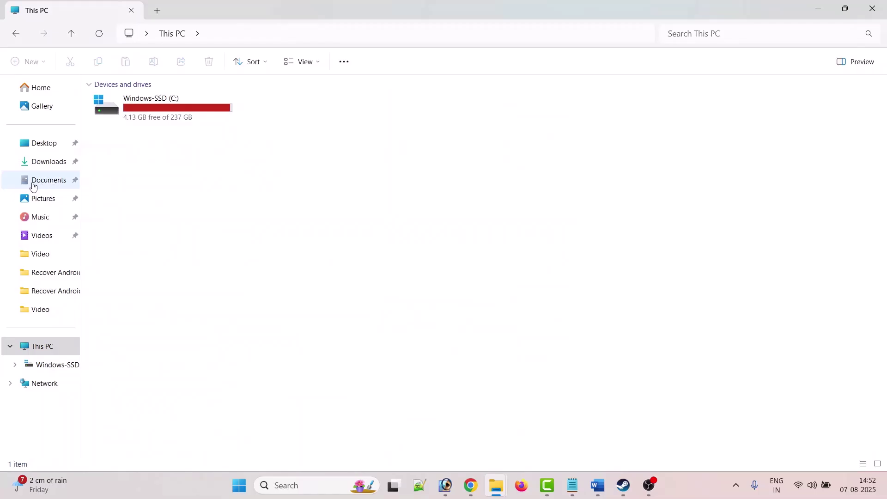
{"action": "left_click", "coordinate": [46, 187]}
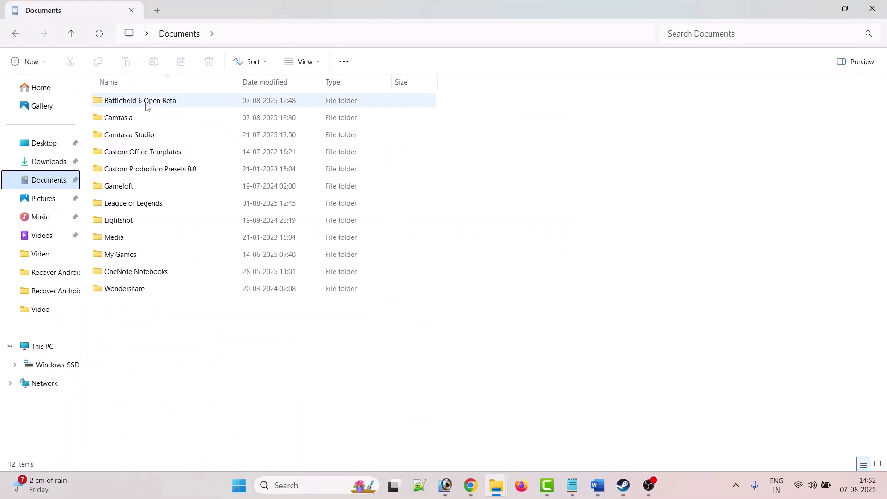
{"action": "double_click", "coordinate": [175, 103]}
{"action": "left_click", "coordinate": [177, 106]}
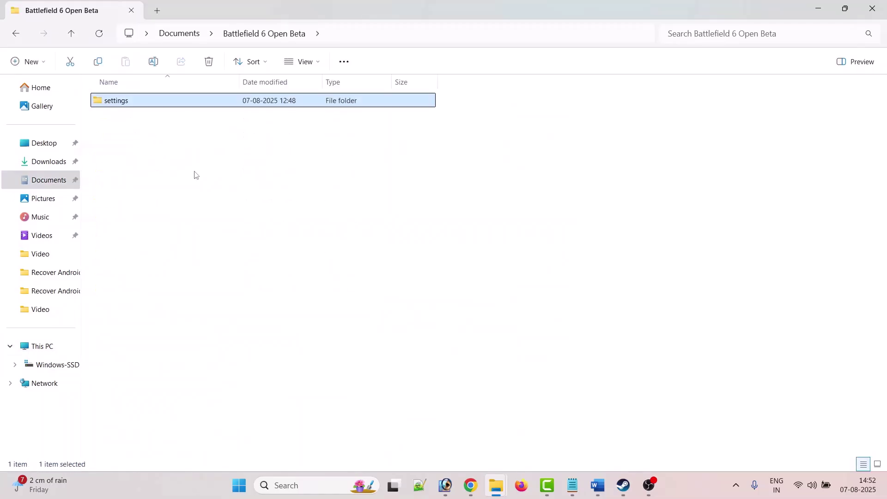
Step: Paste a backup copy of the Battlefield 6 settings folder onto the desktop
{"action": "key", "text": "super+d"}
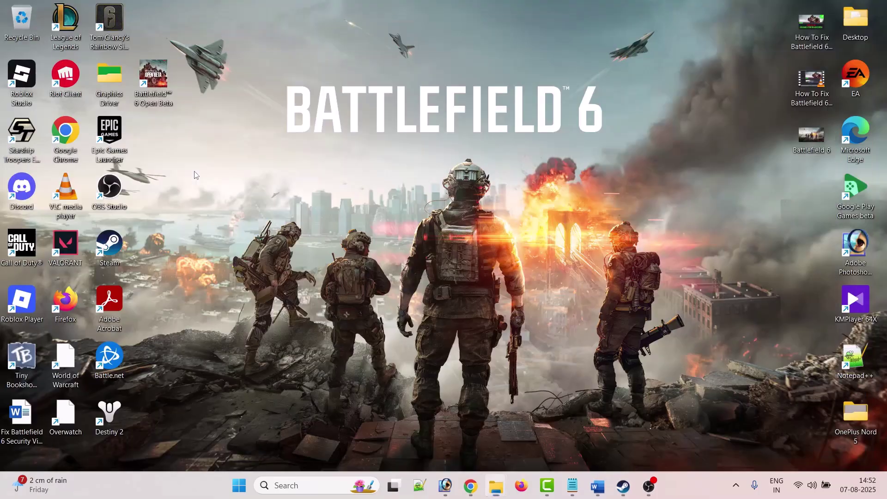
{"action": "right_click", "coordinate": [296, 43]}
{"action": "left_click", "coordinate": [313, 60]}
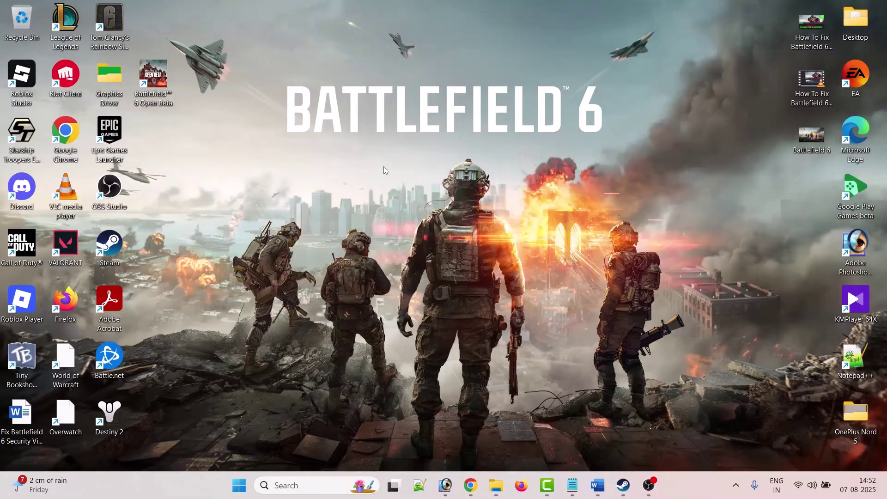
Step: Back in File Explorer, rename the settings folder to settings.old and switch to Steam
{"action": "left_click", "coordinate": [495, 486]}
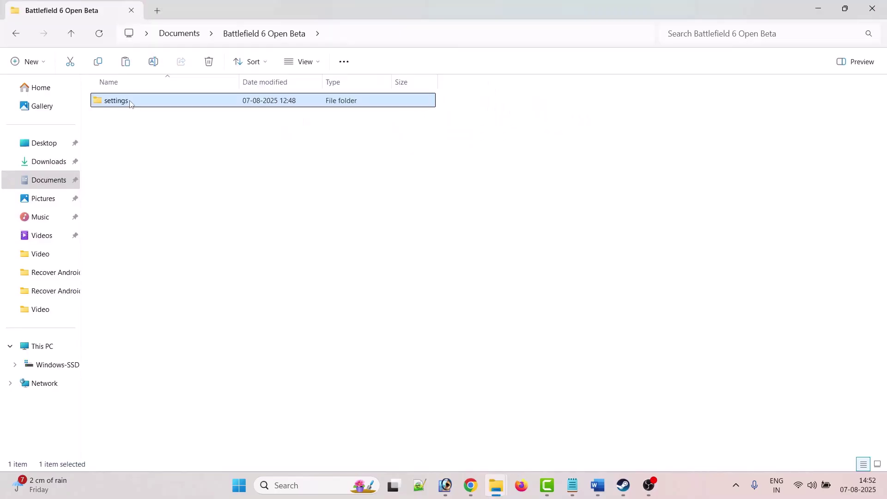
{"action": "left_click", "coordinate": [132, 101]}
{"action": "type", "text": ".old"}
{"action": "key", "text": "alt+Tab"}
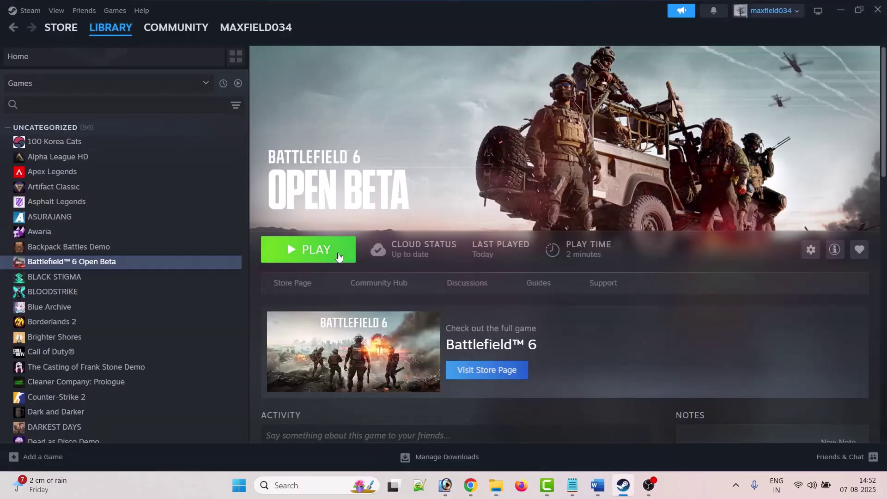
Step: Return to File Explorer, delete the settings.old folder from Battlefield 6 Open Beta, and switch back to Steam
{"action": "key", "text": "alt+Tab"}
{"action": "right_click", "coordinate": [145, 102]}
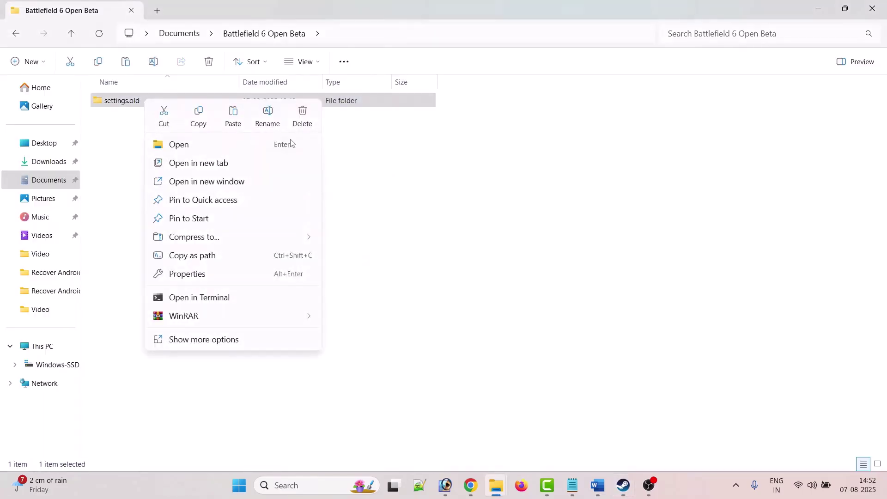
{"action": "left_click", "coordinate": [303, 118]}
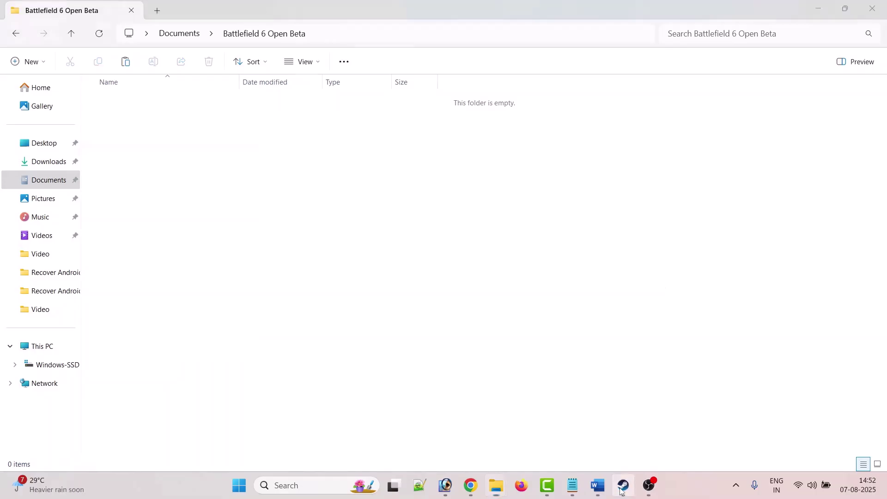
{"action": "left_click", "coordinate": [621, 491]}
Step: Switch to the Word document and review the Fix 1 delete instruction and the Fix 2 heading about exploit settings
{"action": "key", "text": "alt+Tab"}
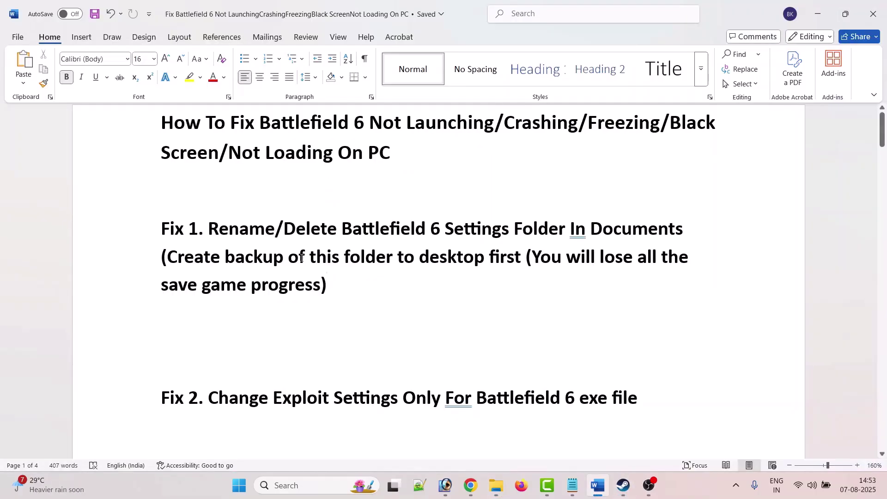
{"action": "left_click_drag", "start_coordinate": [290, 231], "coordinate": [511, 231]}
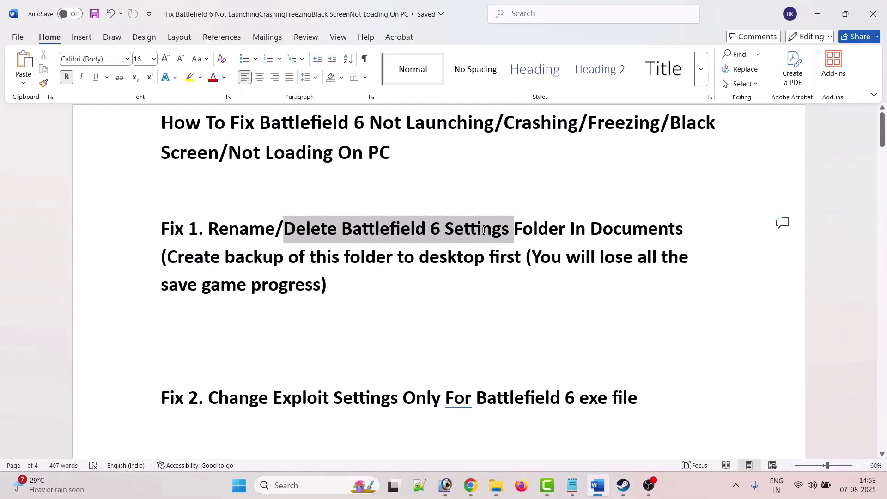
{"action": "left_click", "coordinate": [384, 273]}
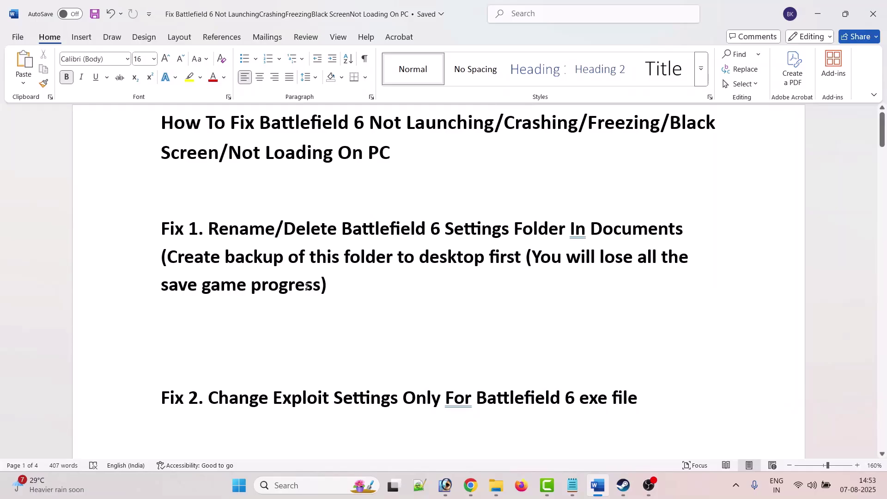
{"action": "scroll", "coordinate": [386, 292], "scroll_direction": "down", "scroll_amount": 4}
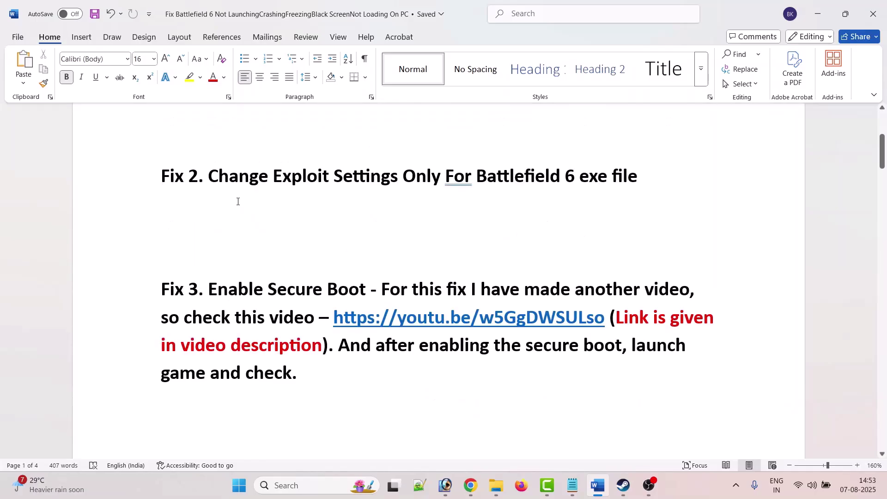
{"action": "left_click_drag", "start_coordinate": [212, 179], "coordinate": [635, 178]}
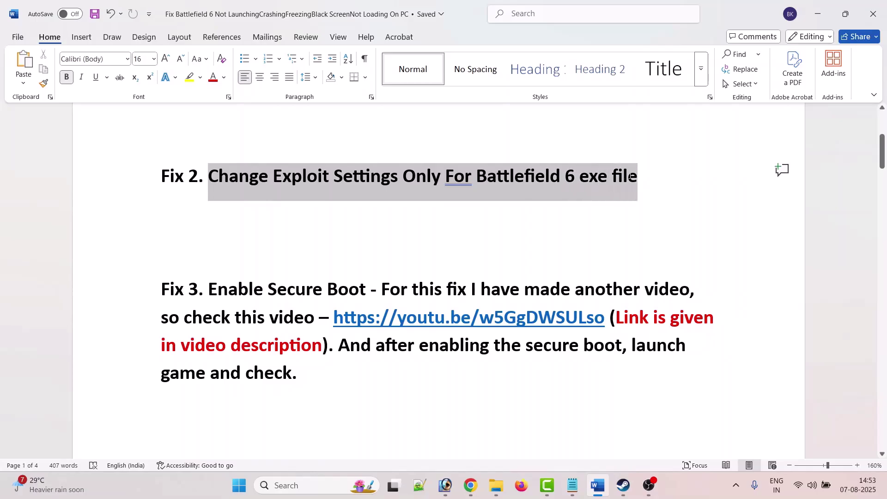
{"action": "left_click", "coordinate": [409, 270]}
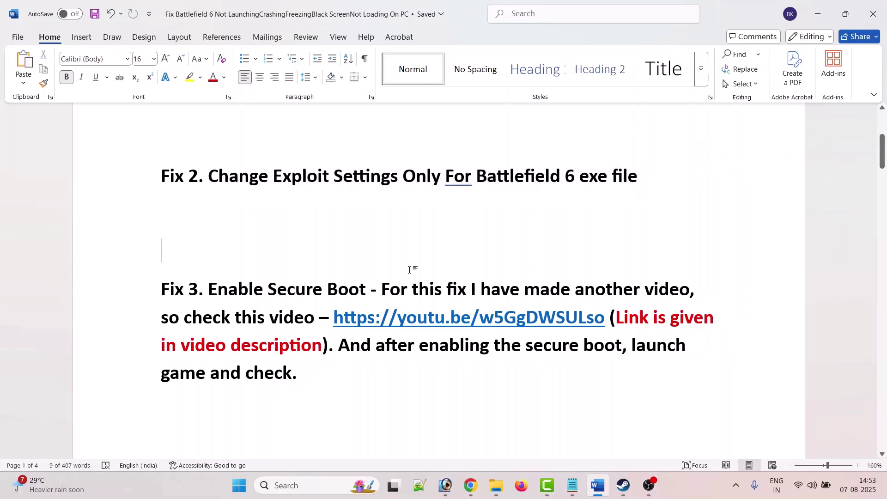
Step: Open Windows Security and display the programme settings of Exploit protection under App & browser control
{"action": "left_click", "coordinate": [295, 489]}
{"action": "type", "text": "windows"}
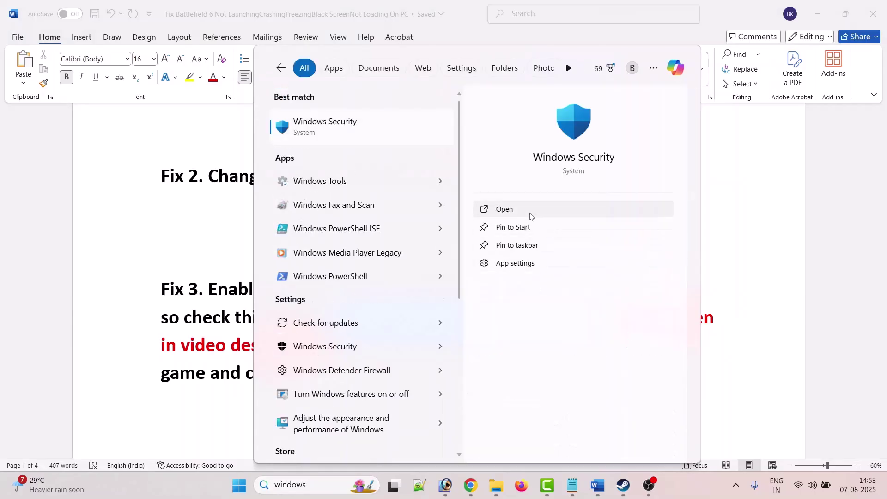
{"action": "left_click", "coordinate": [508, 208]}
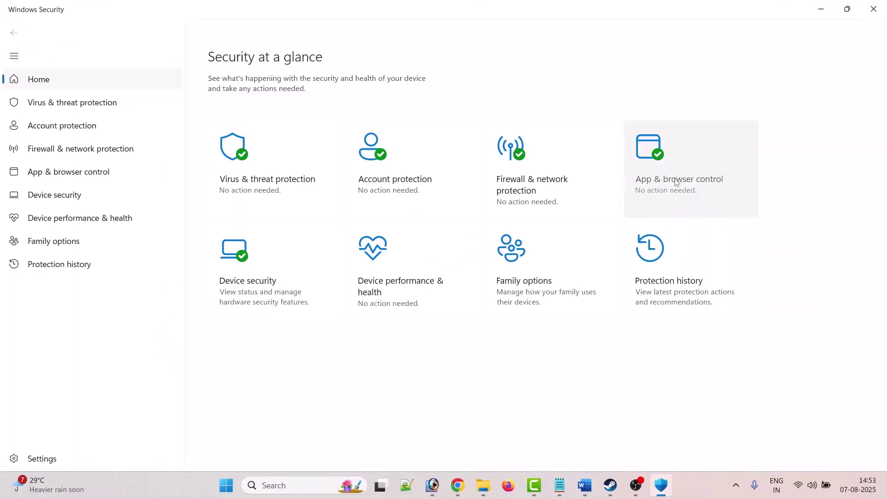
{"action": "left_click", "coordinate": [698, 185]}
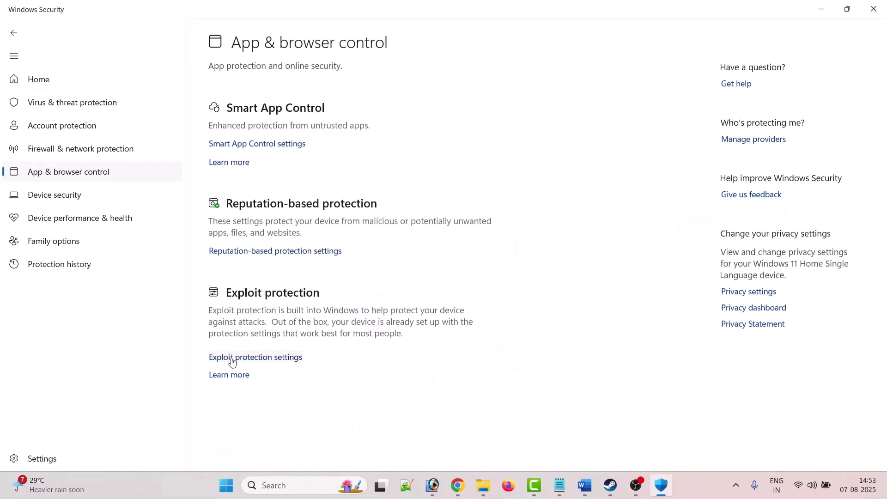
{"action": "left_click", "coordinate": [262, 359]}
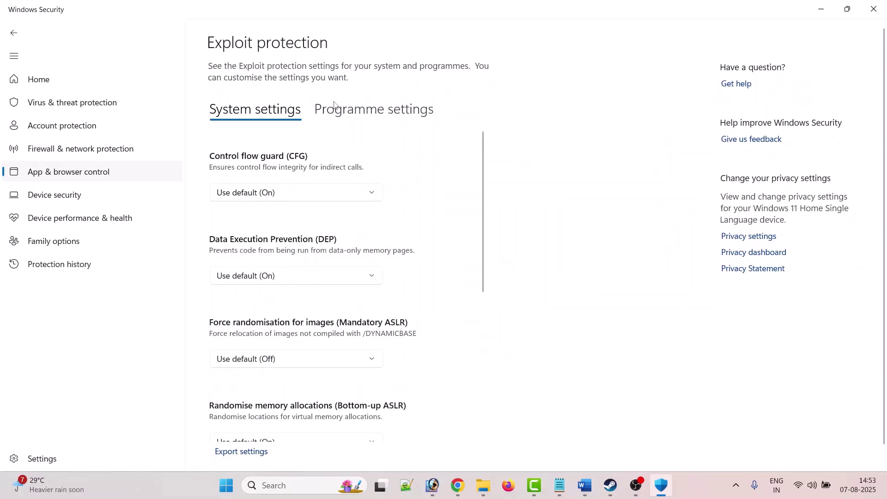
{"action": "left_click", "coordinate": [391, 115]}
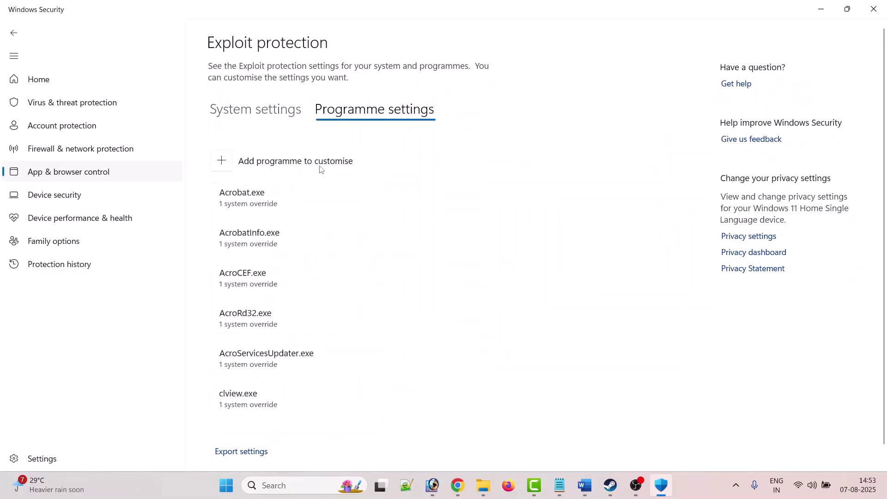
Step: Start adding a programme to customise by exact file path and browse to the Steam folder in C:\Program Files (x86)
{"action": "left_click", "coordinate": [229, 162]}
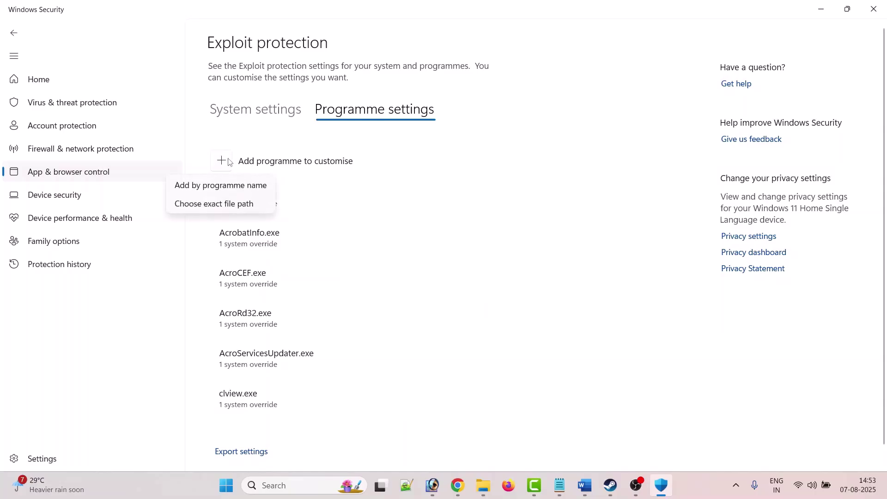
{"action": "left_click", "coordinate": [235, 205]}
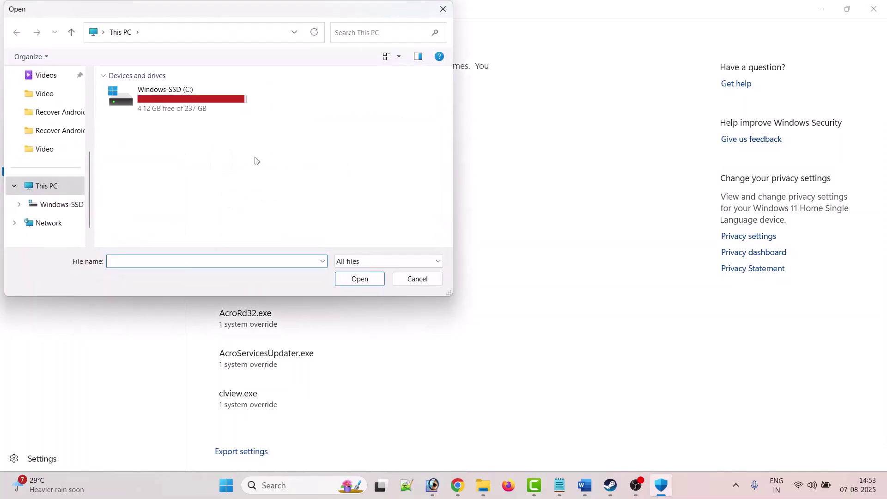
{"action": "double_click", "coordinate": [180, 106]}
{"action": "scroll", "coordinate": [180, 107], "scroll_direction": "down", "scroll_amount": 3}
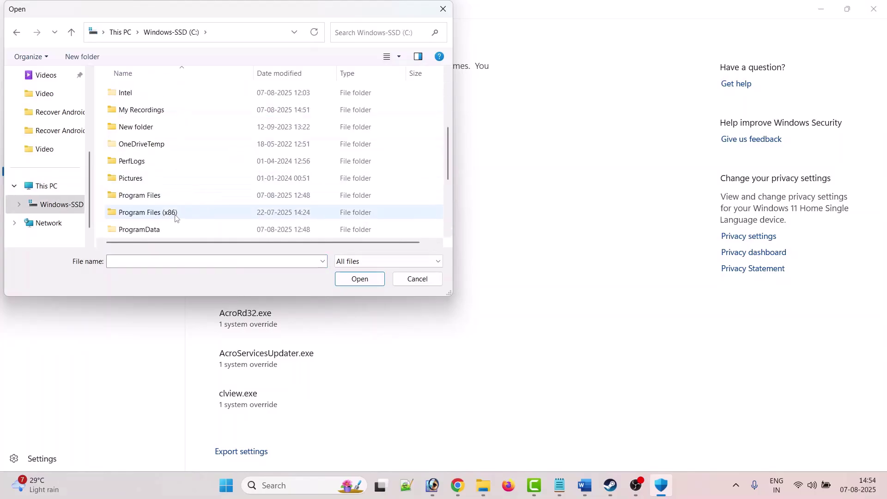
{"action": "double_click", "coordinate": [176, 214]}
{"action": "type", "text": "steam"}
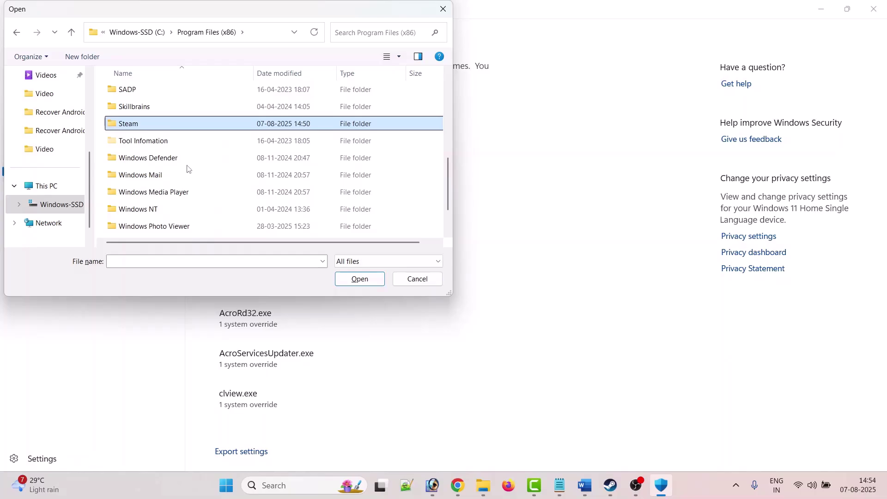
{"action": "key", "text": "Return"}
Step: Browse to steamapps\common\Glacier Events and add the bf6event application to the exploit protection programmes
{"action": "type", "text": "steamapps"}
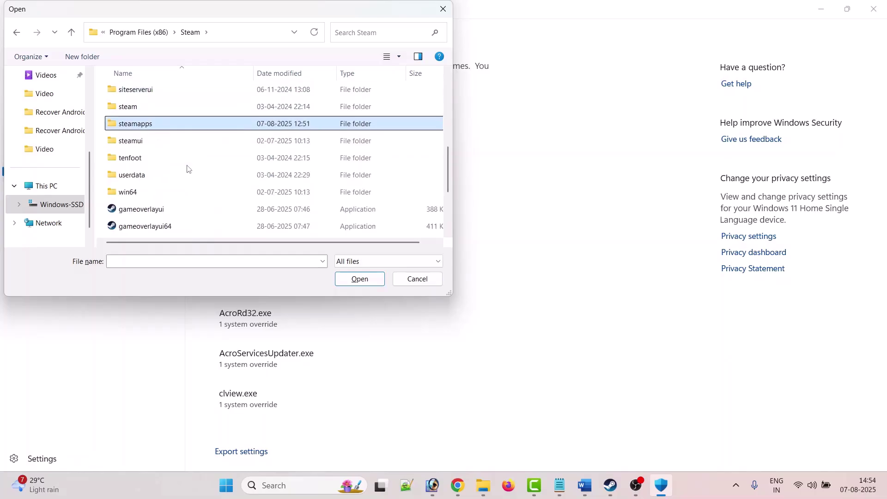
{"action": "key", "text": "Return"}
{"action": "type", "text": "common"}
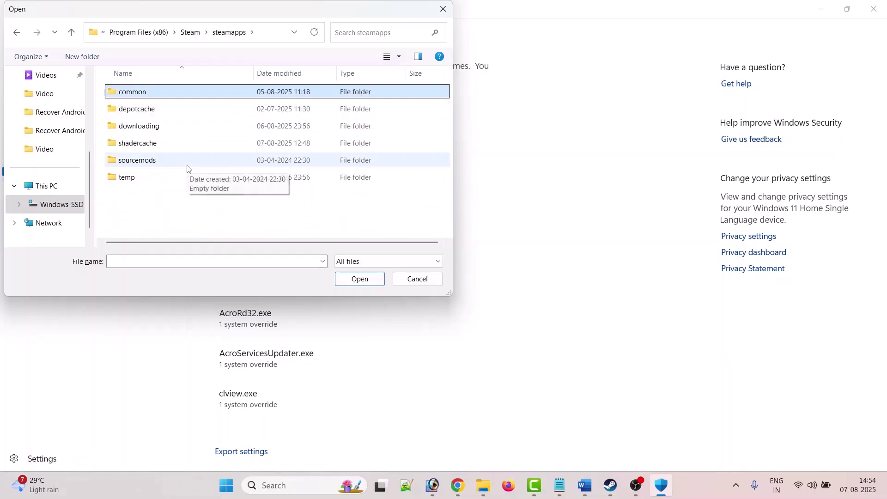
{"action": "key", "text": "Return"}
{"action": "double_click", "coordinate": [155, 92]}
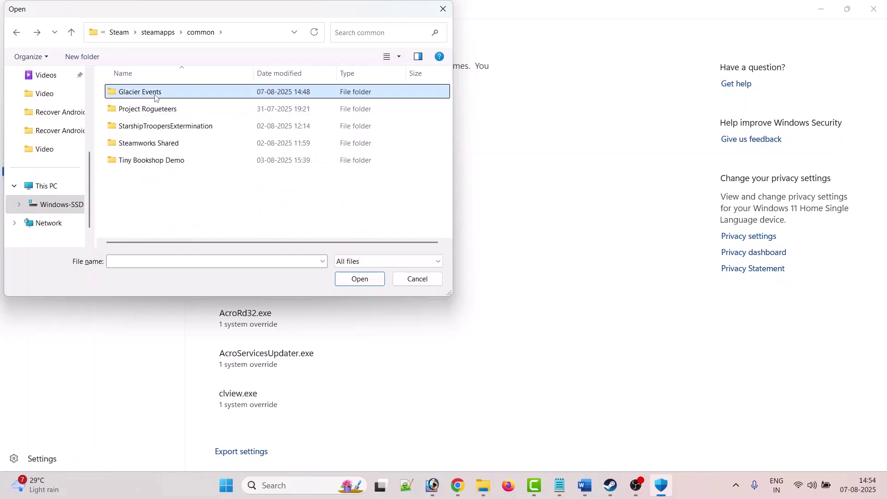
{"action": "left_click", "coordinate": [148, 180]}
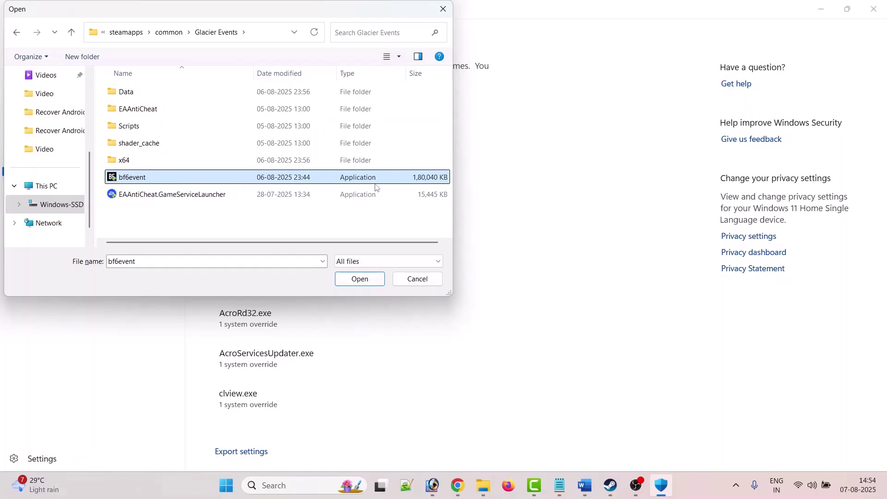
{"action": "left_click", "coordinate": [360, 279]}
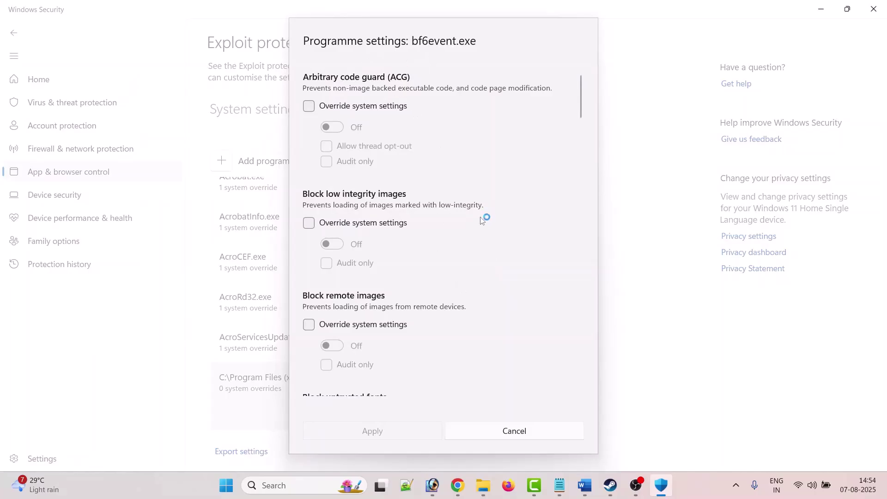
Step: Override the system settings for Arbitrary code guard, Block low integrity images, Block remote images and Block untrusted fonts, keeping each off
{"action": "left_click", "coordinate": [309, 107]}
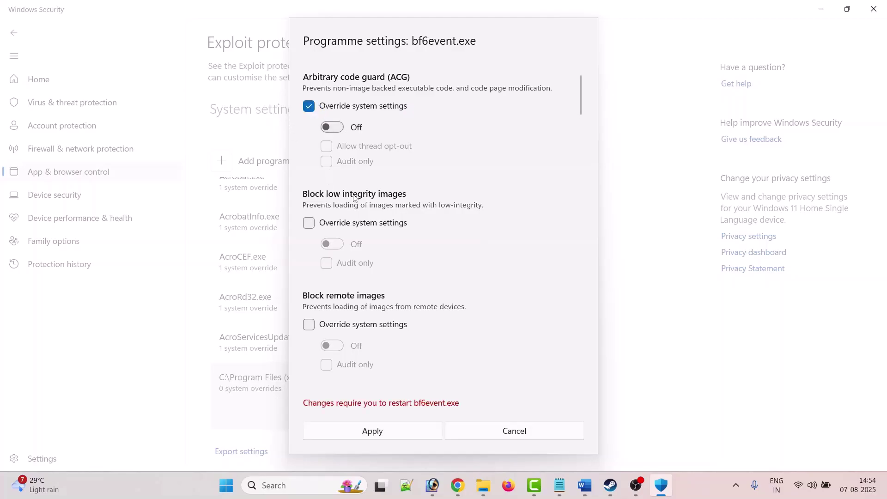
{"action": "scroll", "coordinate": [422, 197], "scroll_direction": "down", "scroll_amount": 2}
{"action": "left_click", "coordinate": [310, 176]}
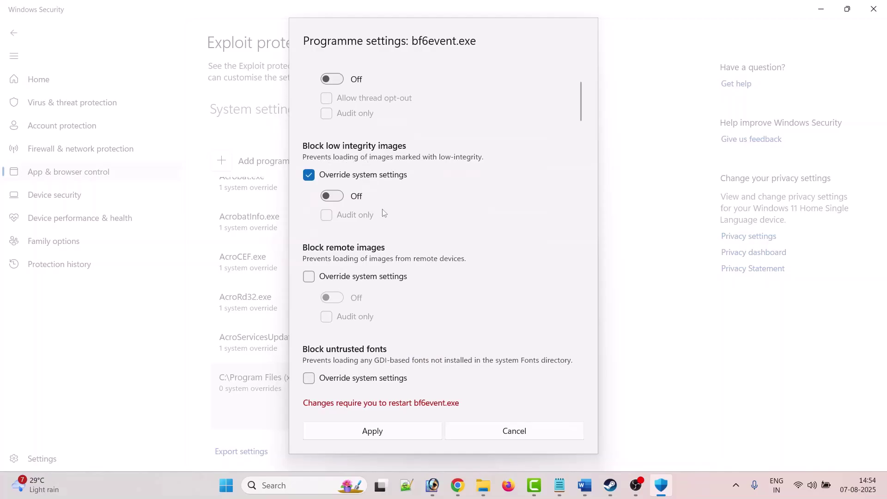
{"action": "scroll", "coordinate": [404, 240], "scroll_direction": "down", "scroll_amount": 4}
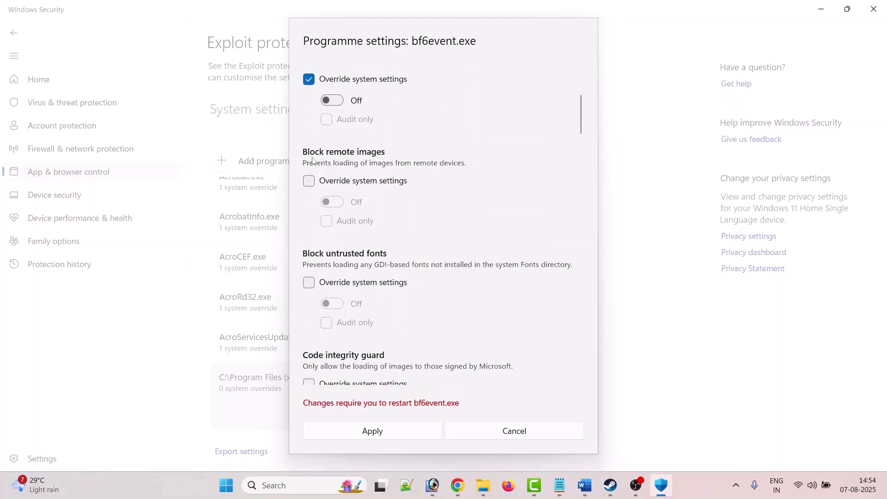
{"action": "left_click", "coordinate": [308, 181]}
{"action": "left_click", "coordinate": [309, 283]}
Step: Override the system settings for Code integrity guard and Control flow guard (CFG), with both protections off
{"action": "scroll", "coordinate": [324, 277], "scroll_direction": "down", "scroll_amount": 4}
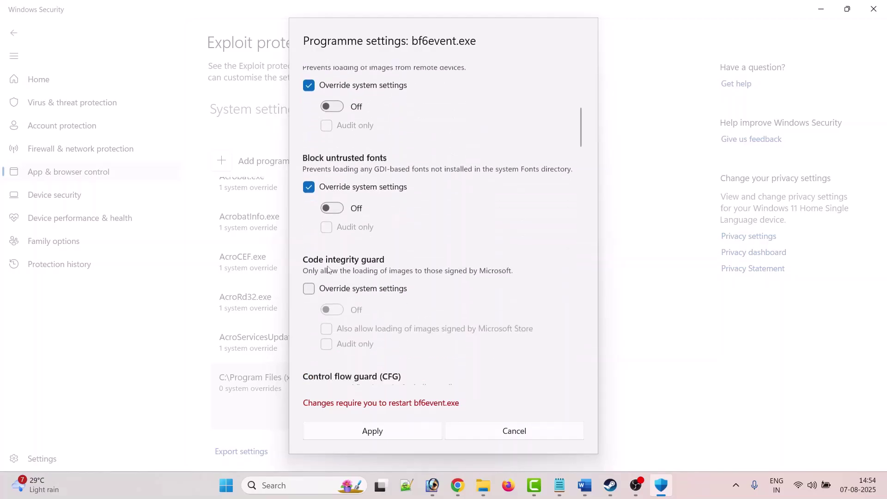
{"action": "left_click", "coordinate": [309, 288]}
{"action": "scroll", "coordinate": [311, 278], "scroll_direction": "down", "scroll_amount": 6}
{"action": "left_click", "coordinate": [309, 262]}
{"action": "scroll", "coordinate": [314, 266], "scroll_direction": "down", "scroll_amount": 4}
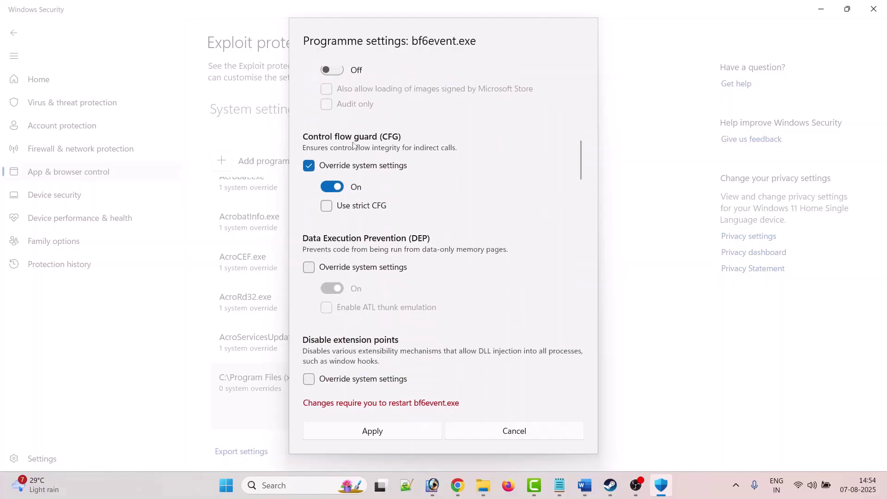
{"action": "left_click", "coordinate": [331, 188]}
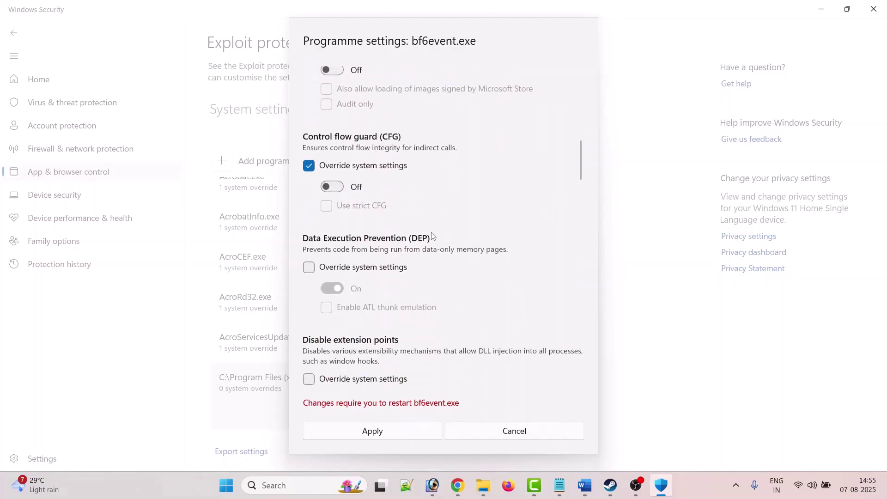
Step: Override Data Execution Prevention (DEP), Disable extension points and Disable Win32k system calls, with all three off
{"action": "scroll", "coordinate": [409, 231], "scroll_direction": "down", "scroll_amount": 2}
{"action": "left_click", "coordinate": [309, 219]}
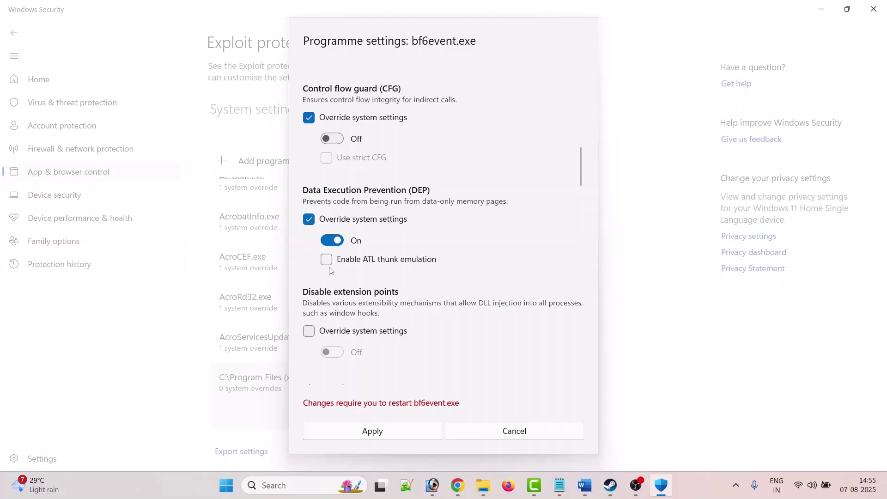
{"action": "left_click", "coordinate": [332, 241]}
{"action": "scroll", "coordinate": [366, 257], "scroll_direction": "down", "scroll_amount": 2}
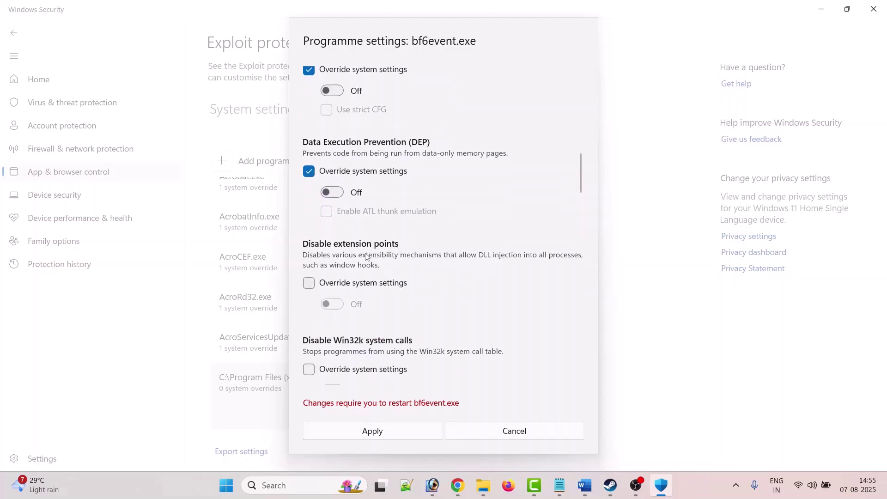
{"action": "left_click", "coordinate": [309, 283]}
{"action": "scroll", "coordinate": [309, 283], "scroll_direction": "down", "scroll_amount": 2}
{"action": "scroll", "coordinate": [319, 273], "scroll_direction": "down", "scroll_amount": 2}
{"action": "left_click", "coordinate": [319, 273]}
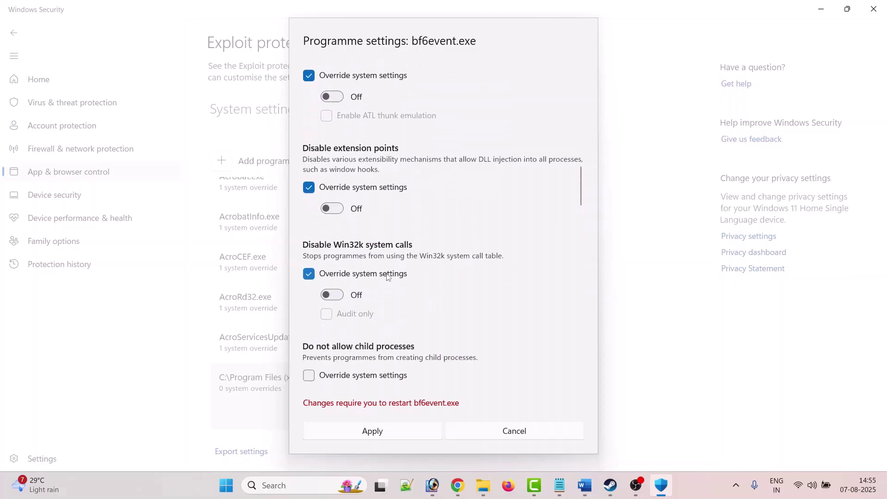
Step: Override Do not allow child processes, Export address filtering (EAF) and Mandatory ASLR, keeping all three off
{"action": "scroll", "coordinate": [349, 248], "scroll_direction": "down", "scroll_amount": 6}
{"action": "left_click", "coordinate": [309, 231]}
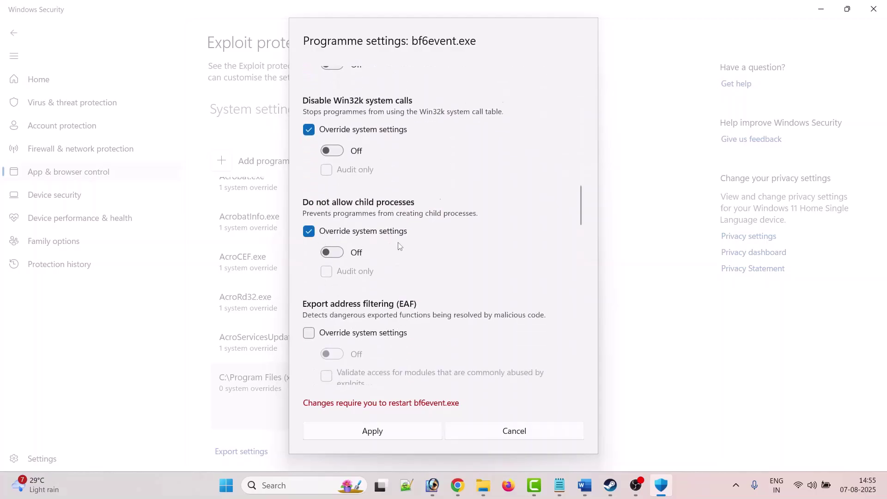
{"action": "scroll", "coordinate": [314, 250], "scroll_direction": "down", "scroll_amount": 2}
{"action": "left_click", "coordinate": [313, 284]}
{"action": "scroll", "coordinate": [323, 277], "scroll_direction": "down", "scroll_amount": 6}
{"action": "left_click", "coordinate": [332, 268]}
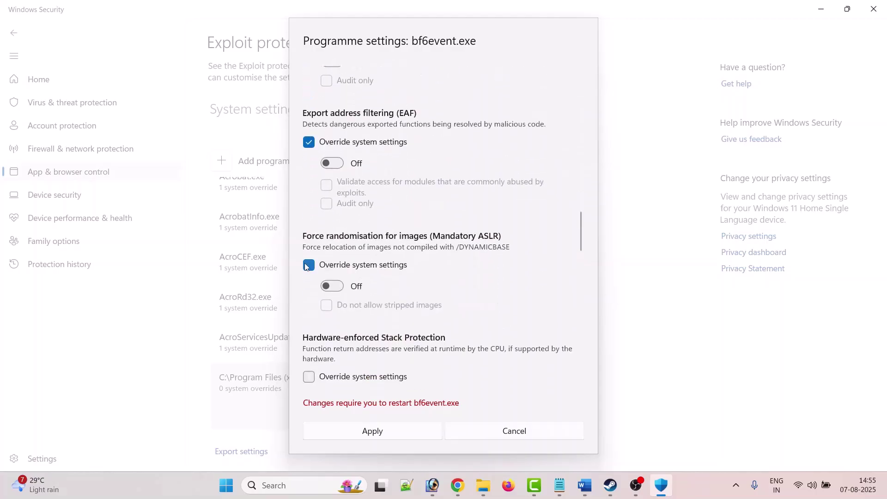
Step: Override Hardware-enforced Stack Protection and Import address filtering (IAF), with both off
{"action": "scroll", "coordinate": [331, 277], "scroll_direction": "down", "scroll_amount": 2}
{"action": "left_click", "coordinate": [309, 281]}
{"action": "scroll", "coordinate": [428, 278], "scroll_direction": "down", "scroll_amount": 3}
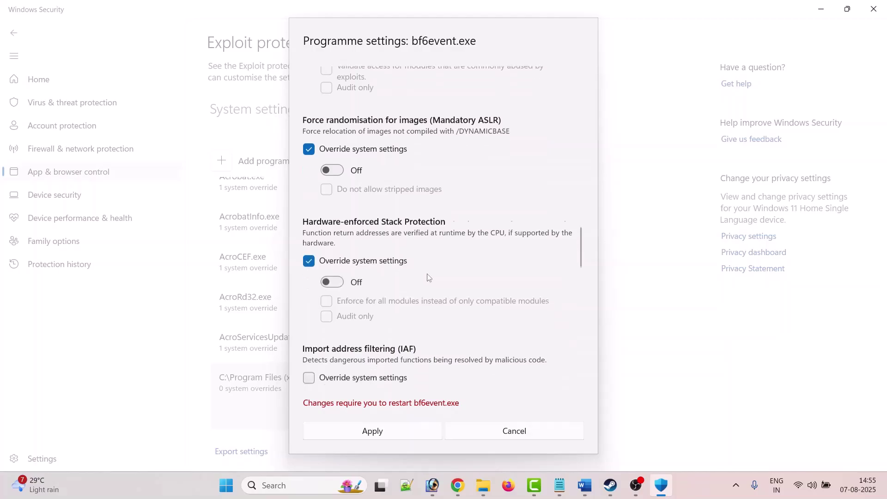
{"action": "left_click", "coordinate": [333, 160]}
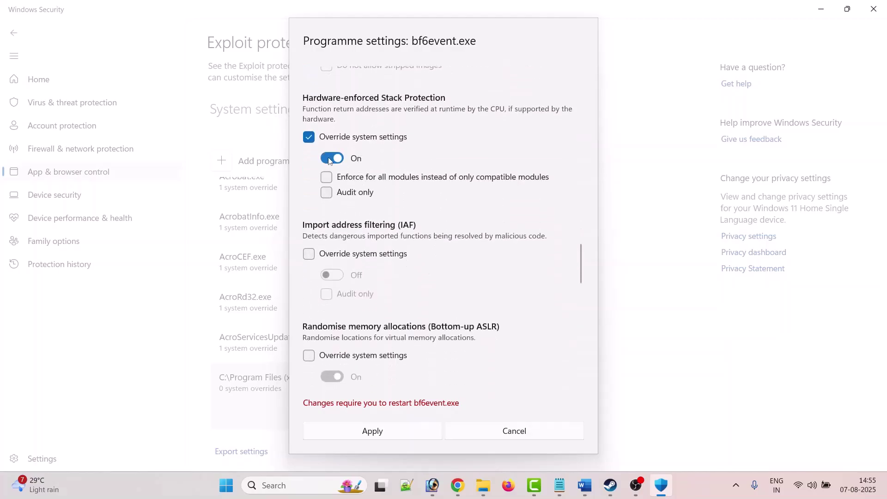
{"action": "left_click", "coordinate": [332, 158]}
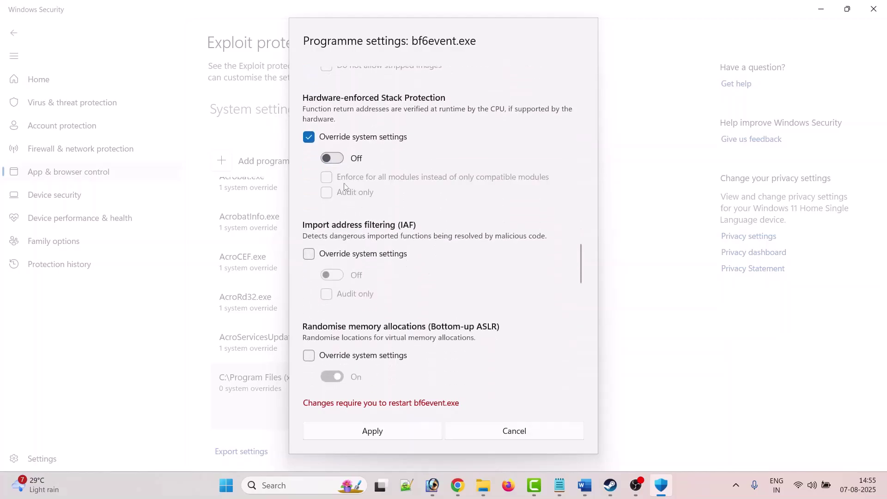
{"action": "left_click", "coordinate": [309, 254]}
Step: Override Bottom-up ASLR, Simulate execution (SimExec) and Validate API invocation (CallerCheck), with all three off
{"action": "scroll", "coordinate": [414, 270], "scroll_direction": "down", "scroll_amount": 1}
{"action": "scroll", "coordinate": [414, 270], "scroll_direction": "down", "scroll_amount": 1}
{"action": "left_click", "coordinate": [309, 308]}
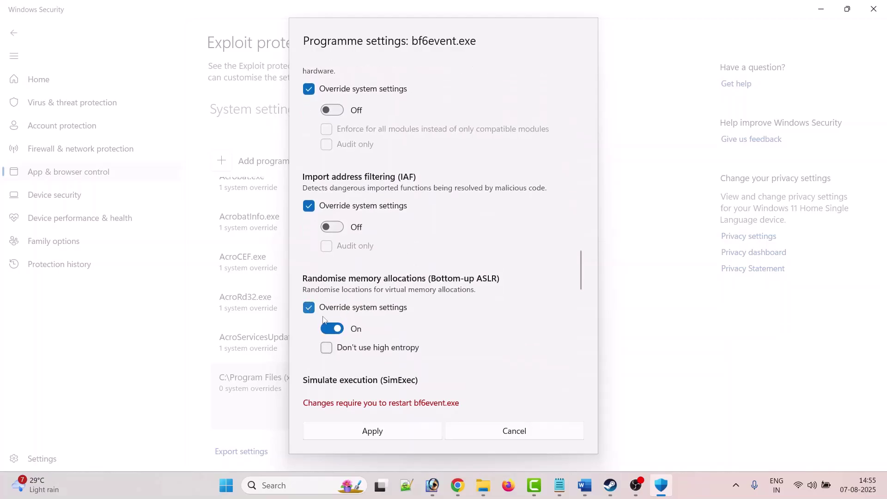
{"action": "scroll", "coordinate": [439, 314], "scroll_direction": "down", "scroll_amount": 2}
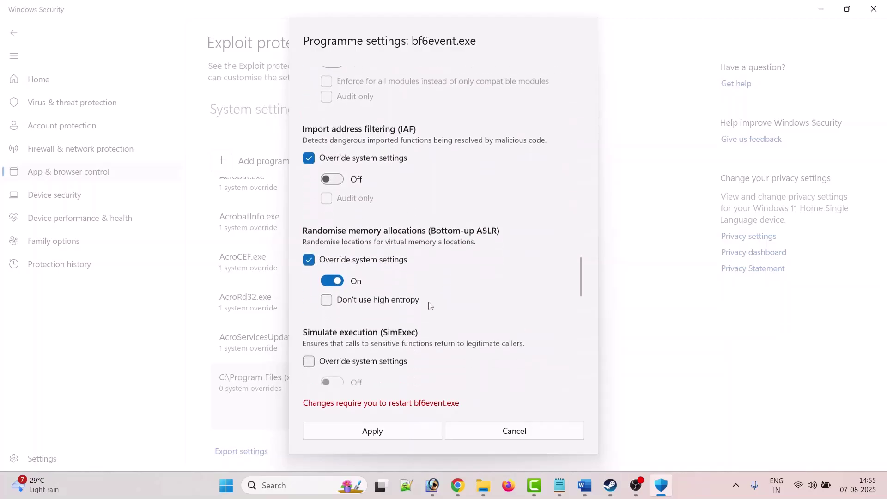
{"action": "left_click", "coordinate": [334, 281]}
{"action": "scroll", "coordinate": [330, 296], "scroll_direction": "down", "scroll_amount": 4}
{"action": "left_click", "coordinate": [308, 266]}
{"action": "scroll", "coordinate": [310, 259], "scroll_direction": "down", "scroll_amount": 6}
{"action": "left_click", "coordinate": [309, 223]}
Step: Override Validate exception chains (SEHOP) and Validate handle usage, with both off
{"action": "scroll", "coordinate": [359, 239], "scroll_direction": "down", "scroll_amount": 2}
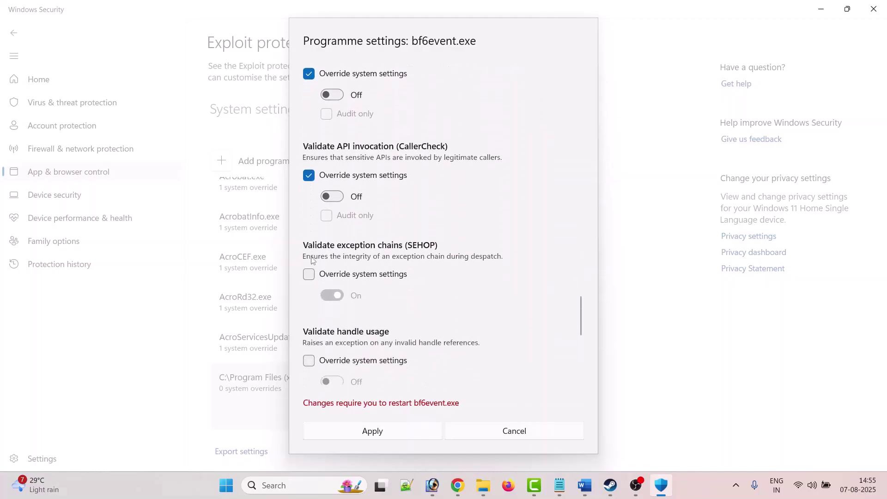
{"action": "left_click", "coordinate": [316, 275]}
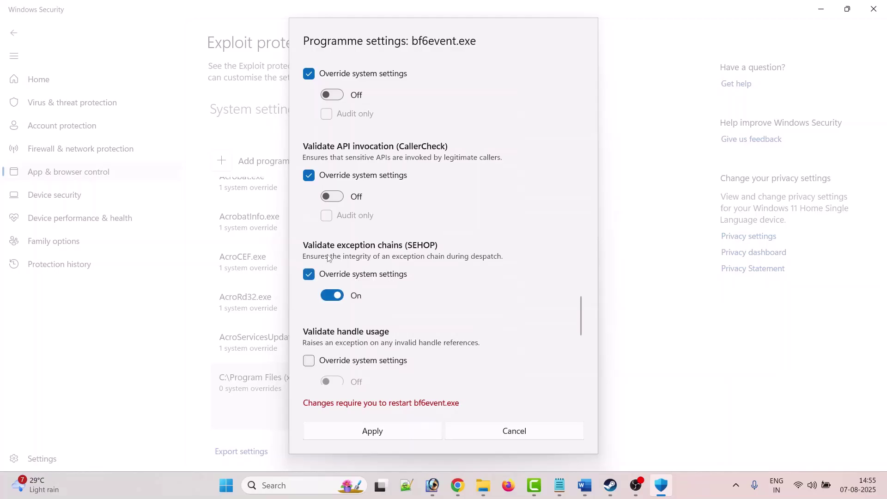
{"action": "left_click", "coordinate": [335, 296]}
{"action": "scroll", "coordinate": [445, 298], "scroll_direction": "down", "scroll_amount": 5}
{"action": "scroll", "coordinate": [446, 296], "scroll_direction": "down", "scroll_amount": 1}
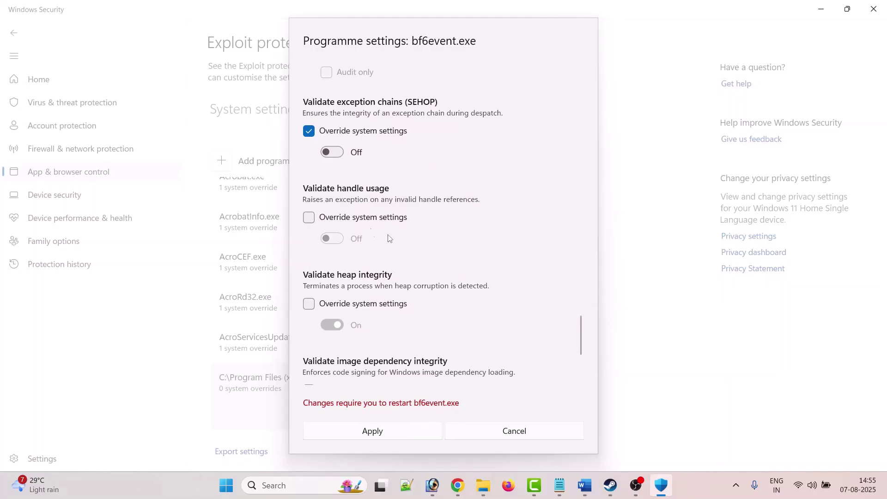
{"action": "left_click", "coordinate": [332, 217]}
Step: Override Validate heap integrity, Validate image dependency integrity and Validate stack integrity (StackPivot), with all three off
{"action": "scroll", "coordinate": [347, 252], "scroll_direction": "down", "scroll_amount": 2}
{"action": "left_click", "coordinate": [348, 254]}
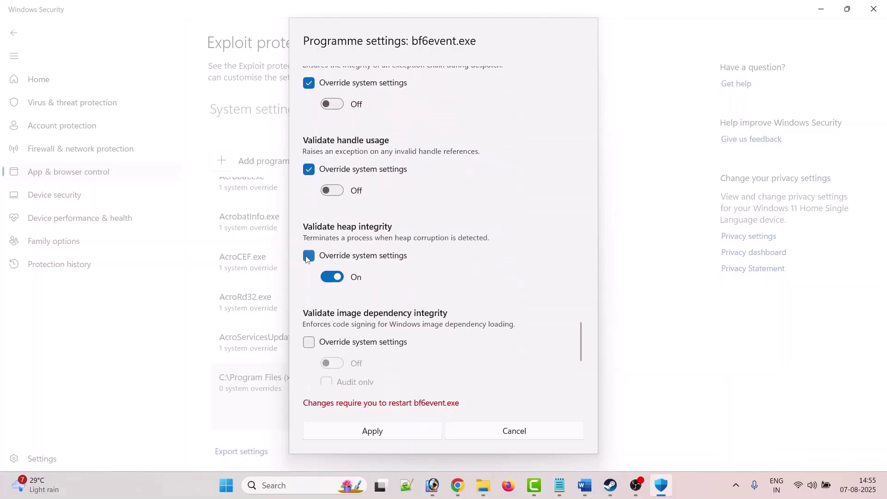
{"action": "scroll", "coordinate": [365, 252], "scroll_direction": "down", "scroll_amount": 4}
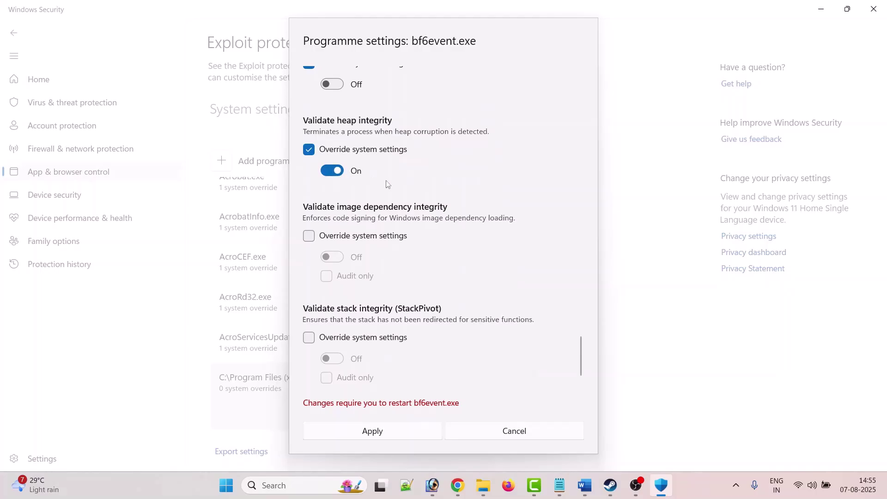
{"action": "left_click", "coordinate": [332, 176]}
{"action": "left_click", "coordinate": [308, 237]}
{"action": "left_click", "coordinate": [309, 337]}
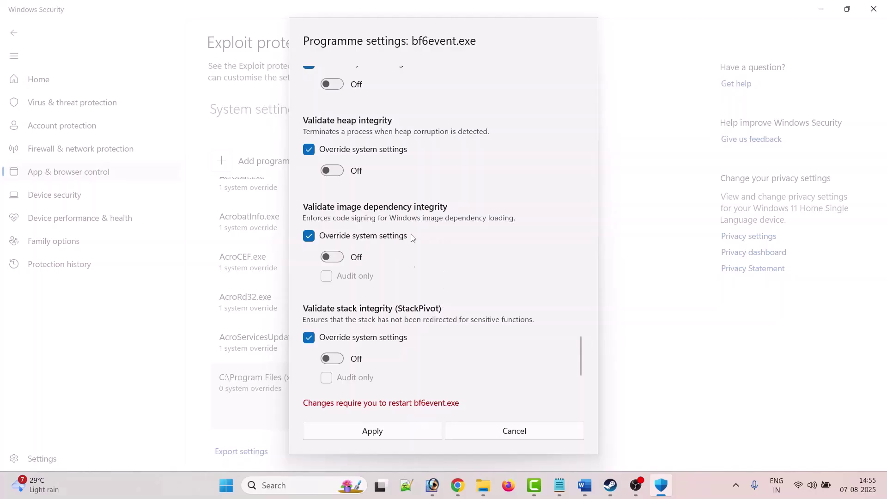
Step: Check that every protection for bf6event.exe is overridden and off, and apply the programme settings
{"action": "scroll", "coordinate": [419, 311], "scroll_direction": "up", "scroll_amount": 20}
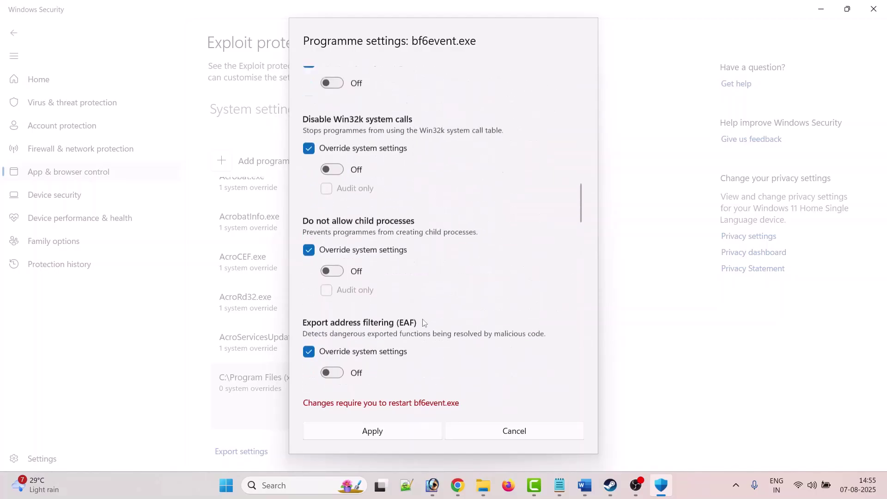
{"action": "scroll", "coordinate": [424, 322], "scroll_direction": "up", "scroll_amount": 10}
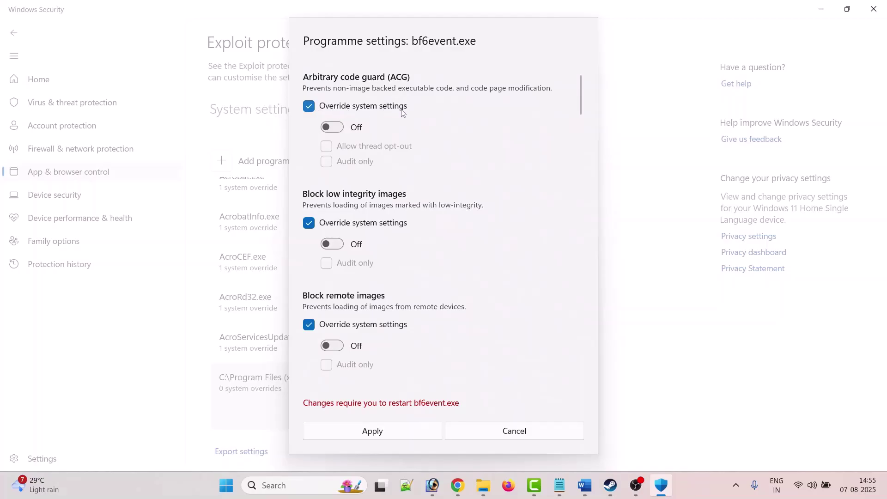
{"action": "scroll", "coordinate": [424, 218], "scroll_direction": "down", "scroll_amount": 20}
{"action": "scroll", "coordinate": [426, 229], "scroll_direction": "down", "scroll_amount": 10}
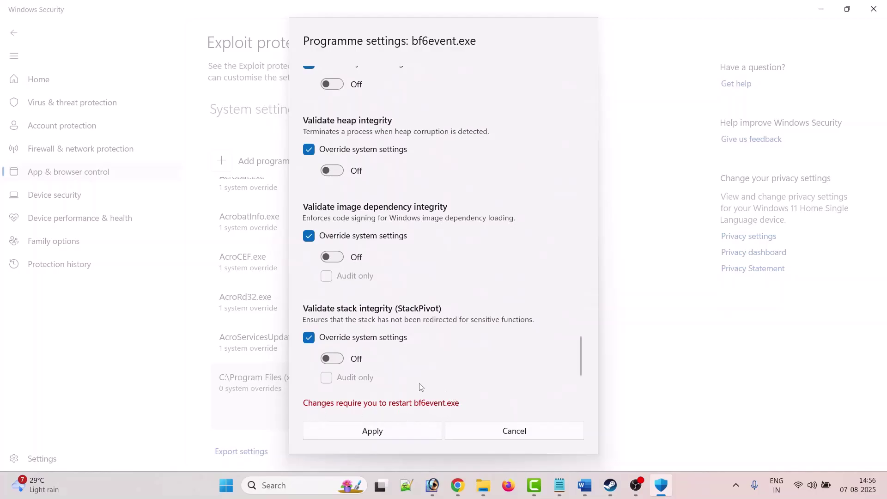
{"action": "left_click", "coordinate": [381, 435]}
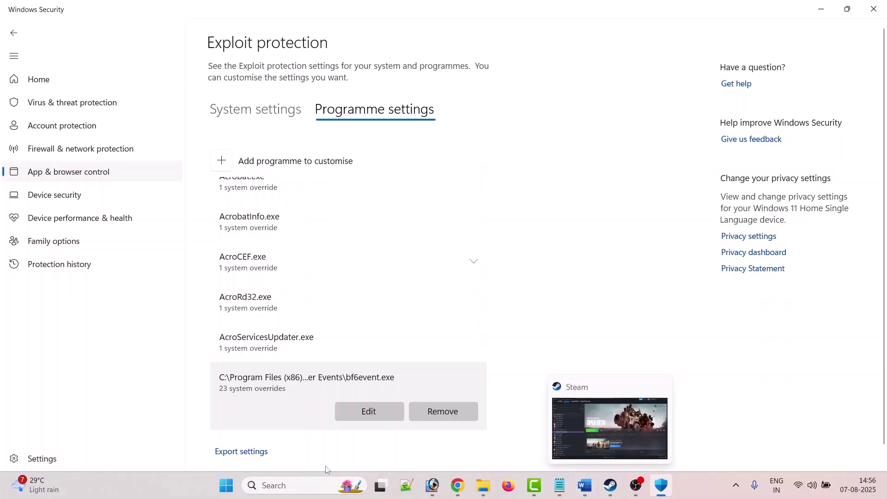
Step: Show the Windows power options containing Restart, and switch to Steam to view the Battlefield 6 Open Beta library page
{"action": "key", "text": "super"}
{"action": "left_click", "coordinate": [595, 449]}
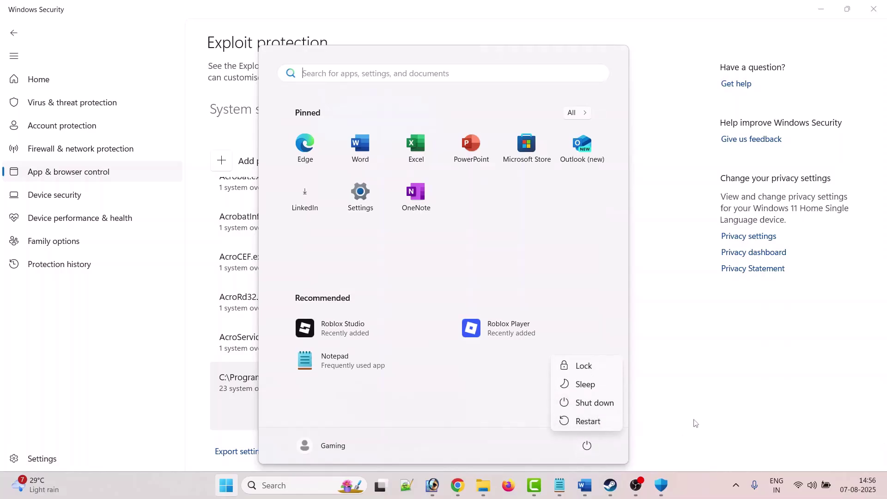
{"action": "left_click", "coordinate": [610, 486]}
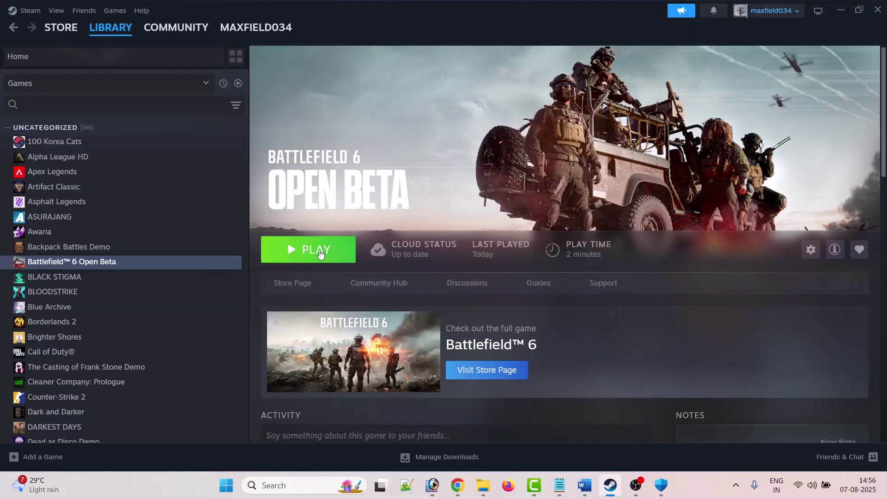
{"action": "left_click", "coordinate": [661, 485]}
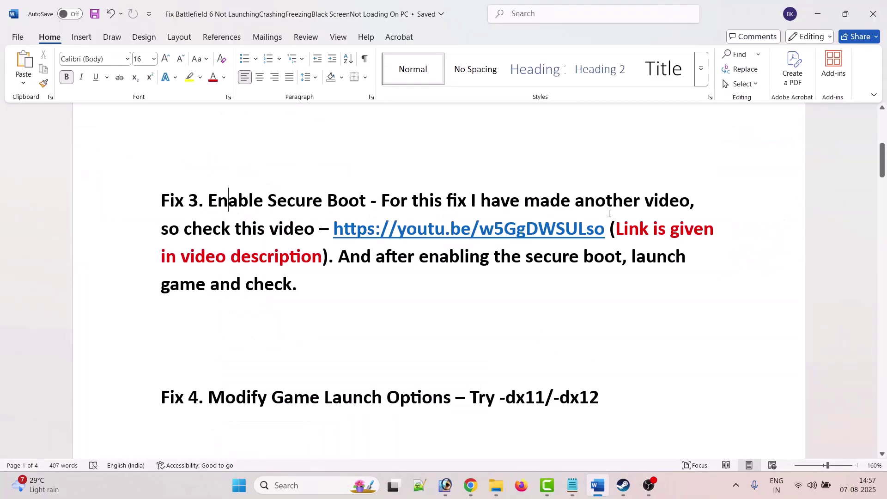
Step: Switch to Chrome and locate the Battlefield 6 SecureBoot error video on the YouTube channel for Fix 3
{"action": "mouse_move", "coordinate": [470, 485]}
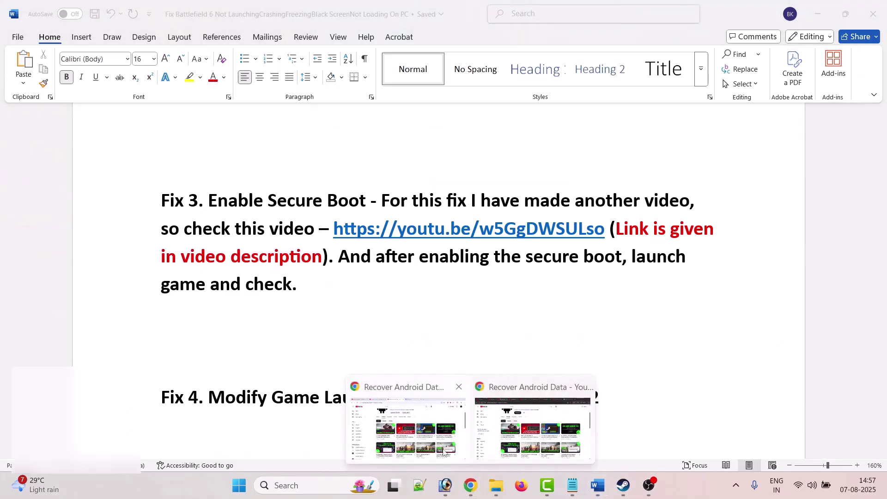
{"action": "left_click", "coordinate": [406, 425]}
{"action": "scroll", "coordinate": [297, 395], "scroll_direction": "down", "scroll_amount": 1}
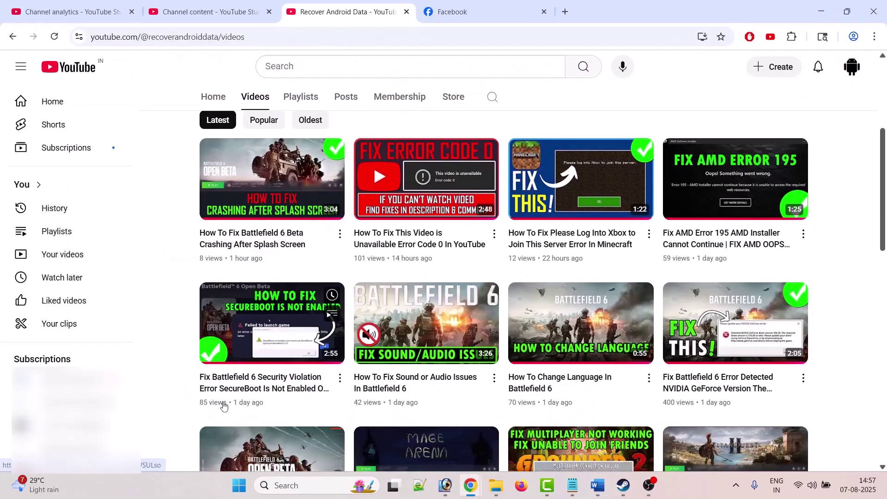
{"action": "mouse_move", "coordinate": [203, 392]}
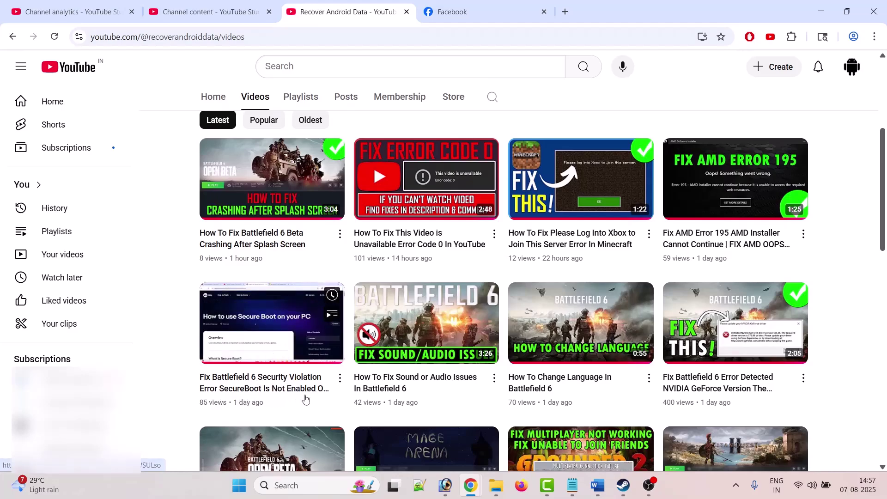
Step: Return to the Word document, review the Fix 4 heading on modifying game launch options, and switch to the Steam library
{"action": "key", "text": "alt+Tab"}
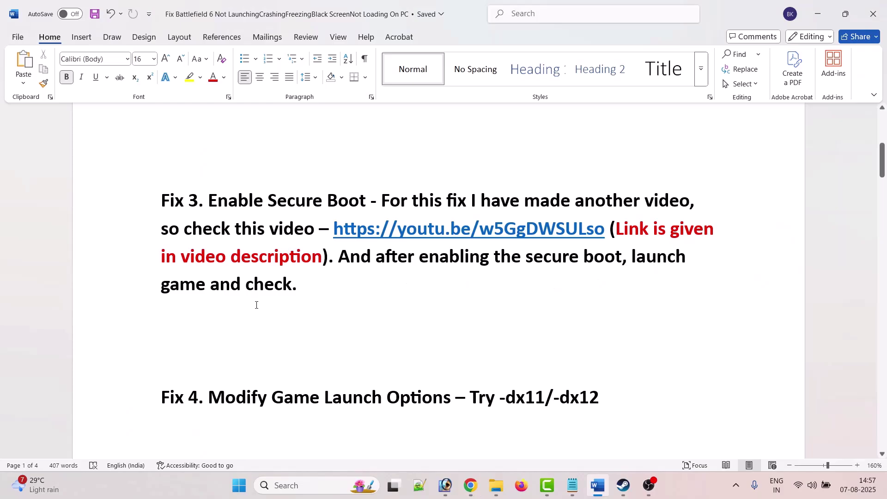
{"action": "scroll", "coordinate": [365, 310], "scroll_direction": "down", "scroll_amount": 4}
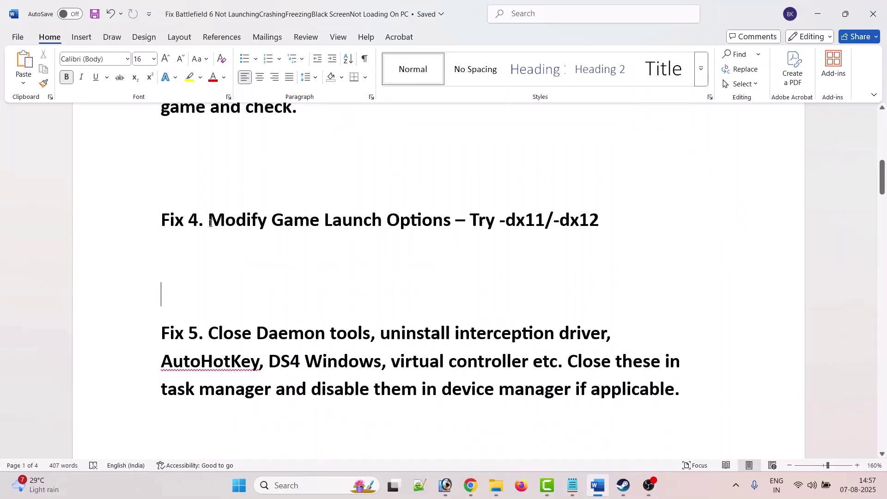
{"action": "left_click_drag", "start_coordinate": [211, 223], "coordinate": [454, 226]}
{"action": "left_click", "coordinate": [439, 272]}
{"action": "left_click", "coordinate": [623, 485]}
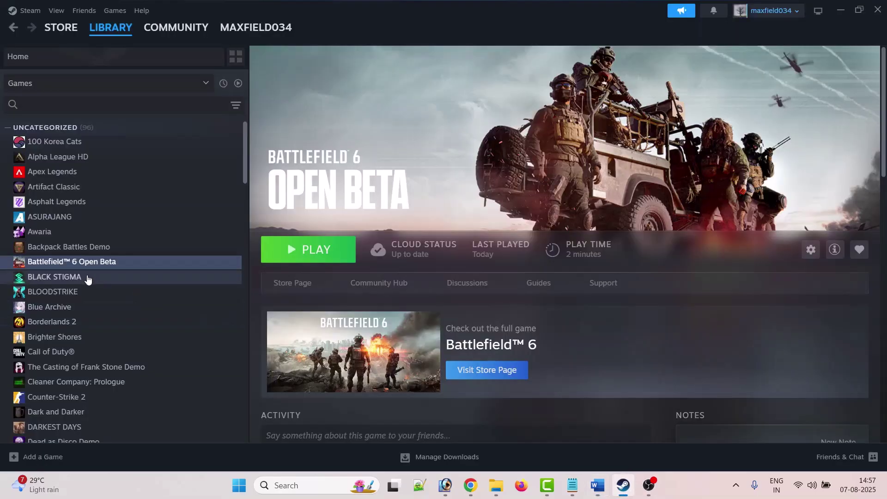
Step: Set the launch options of Battlefield 6 Open Beta to -dx11 in its properties and close them
{"action": "right_click", "coordinate": [132, 262]}
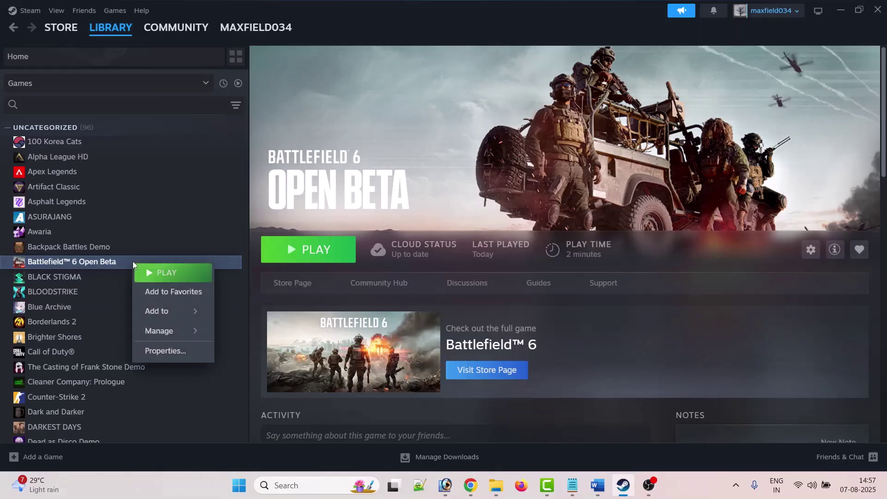
{"action": "left_click", "coordinate": [179, 352]}
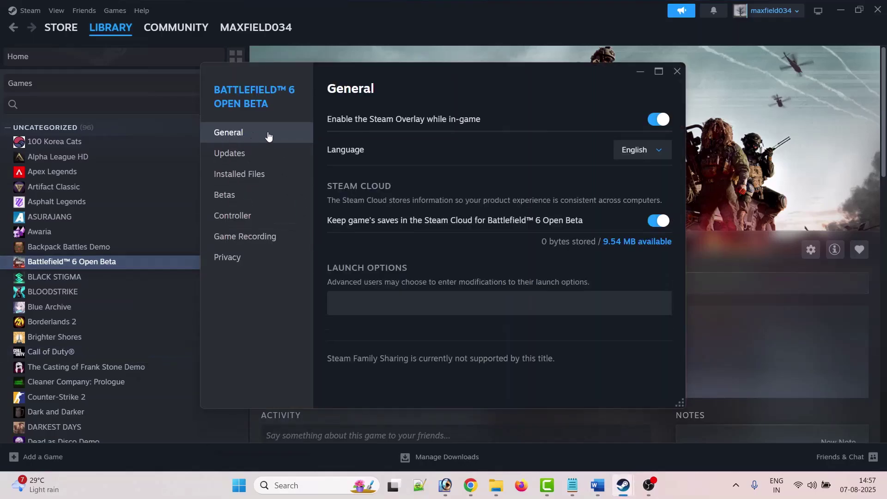
{"action": "left_click", "coordinate": [373, 303]}
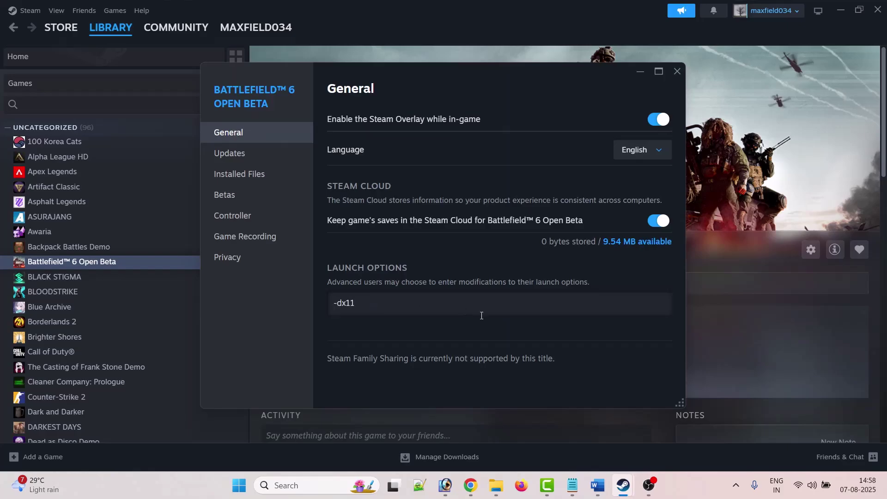
{"action": "left_click", "coordinate": [676, 73]}
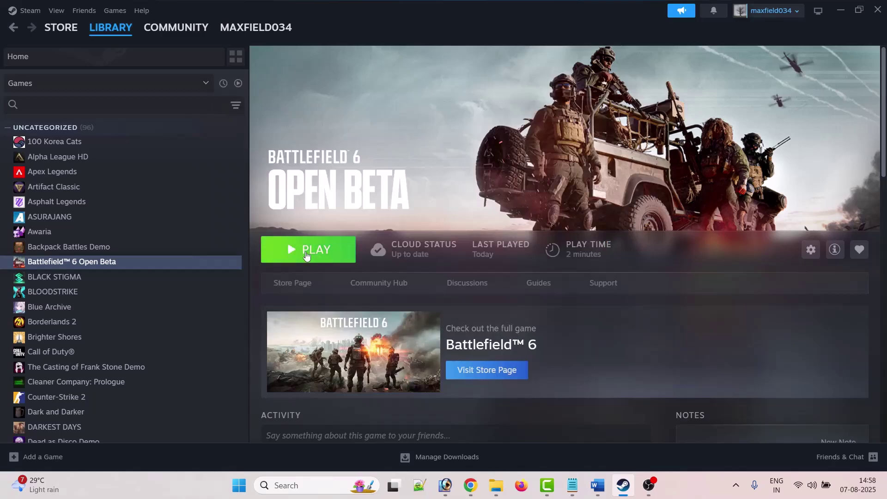
Step: Change the Battlefield 6 Open Beta launch options to -dx12 and close the game's properties
{"action": "right_click", "coordinate": [126, 265]}
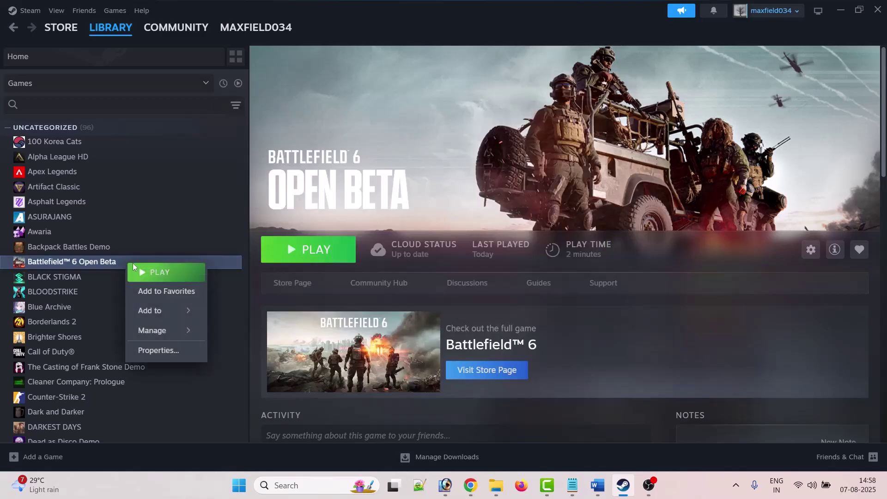
{"action": "left_click", "coordinate": [162, 353]}
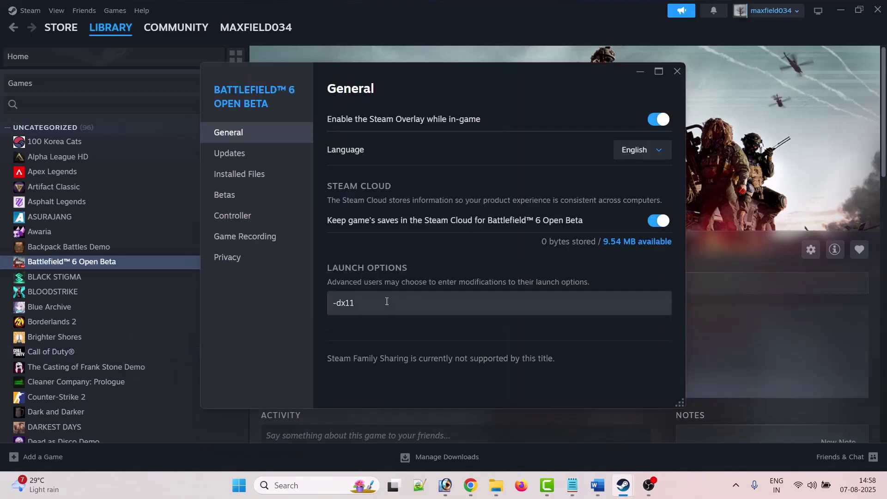
{"action": "left_click", "coordinate": [387, 301]}
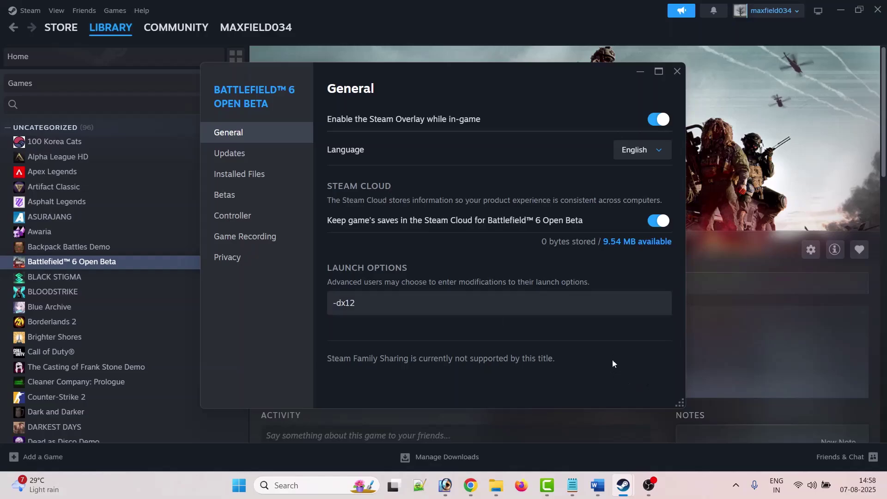
{"action": "left_click", "coordinate": [676, 71]}
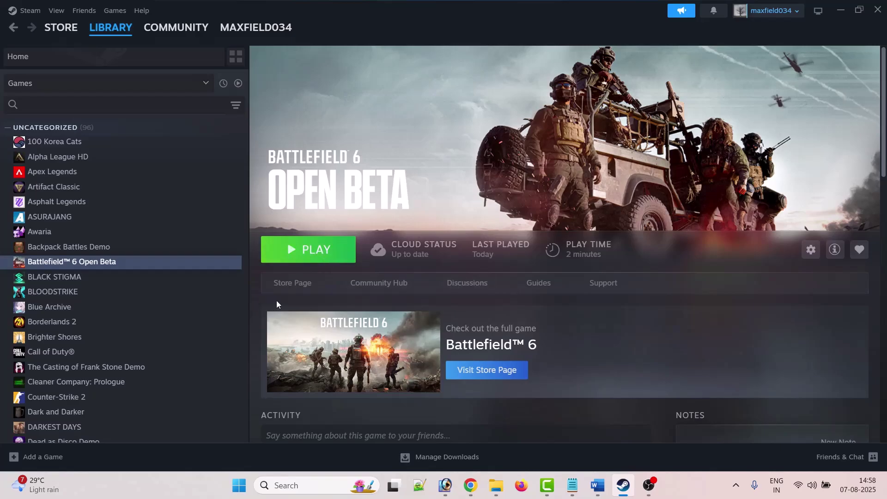
Step: Clear the launch options of Battlefield 6 Open Beta and close its properties
{"action": "right_click", "coordinate": [125, 262]}
{"action": "left_click", "coordinate": [156, 351]}
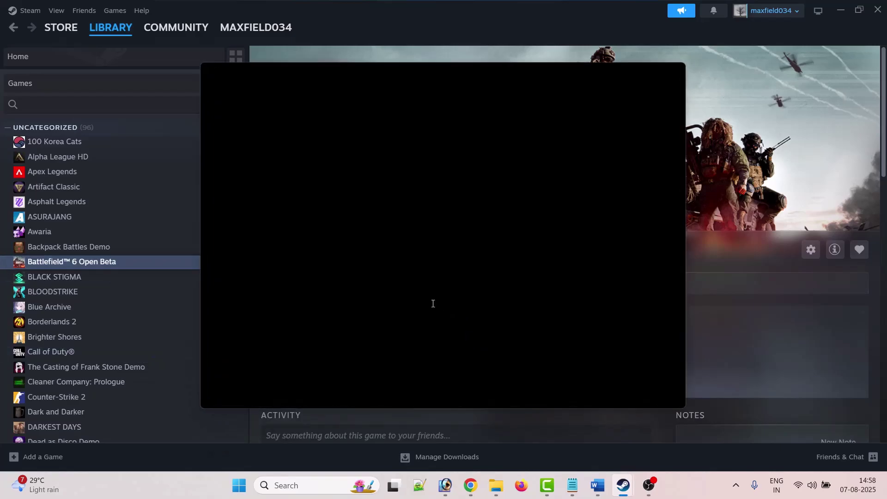
{"action": "left_click_drag", "start_coordinate": [382, 301], "coordinate": [317, 303]}
{"action": "key", "text": "BackSpace"}
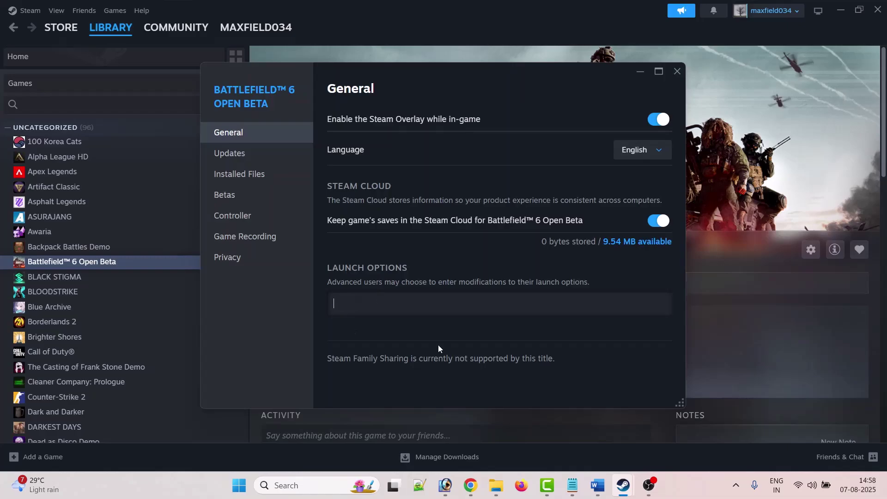
{"action": "left_click", "coordinate": [678, 72]}
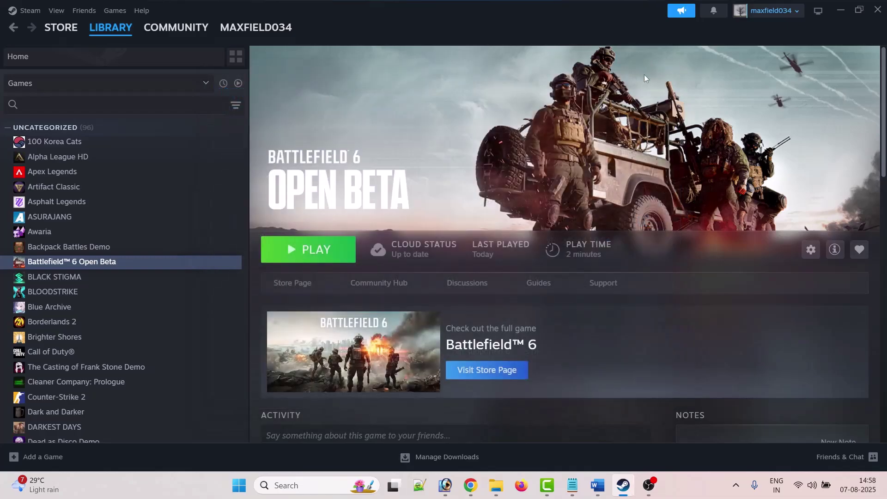
Step: Switch to the Word document and review Fix 5 on closing Daemon tools and uninstalling the interception driver, with a brief look at Steam
{"action": "left_click", "coordinate": [598, 485]}
{"action": "scroll", "coordinate": [210, 157], "scroll_direction": "down", "scroll_amount": 3}
{"action": "left_click_drag", "start_coordinate": [210, 156], "coordinate": [372, 157]}
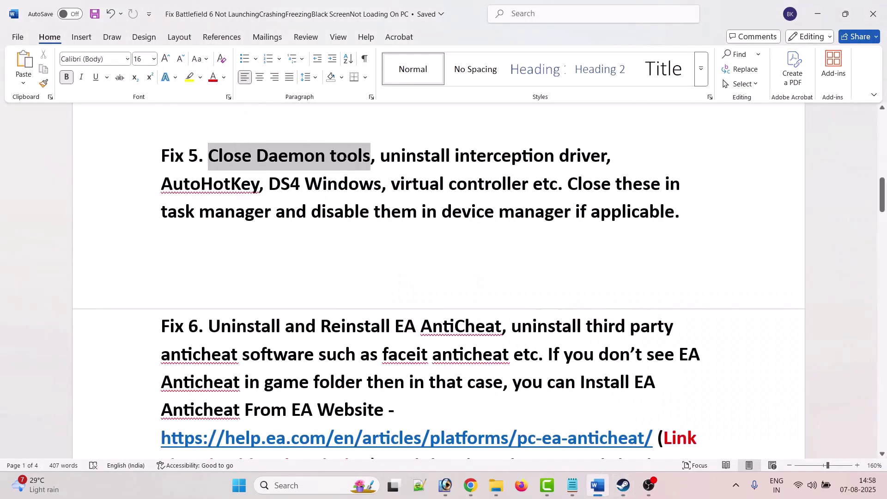
{"action": "left_click", "coordinate": [422, 212]}
{"action": "left_click_drag", "start_coordinate": [457, 157], "coordinate": [607, 157]}
{"action": "left_click", "coordinate": [344, 212]}
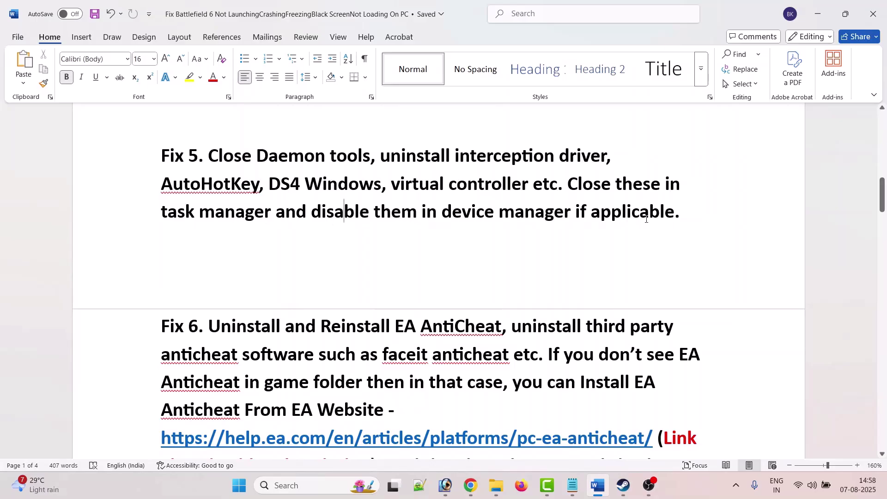
{"action": "left_click", "coordinate": [623, 486]}
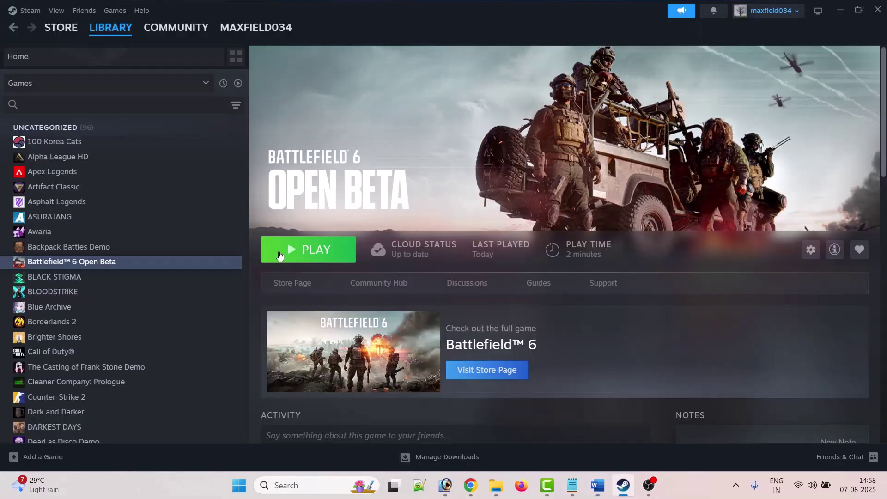
{"action": "left_click", "coordinate": [623, 485]}
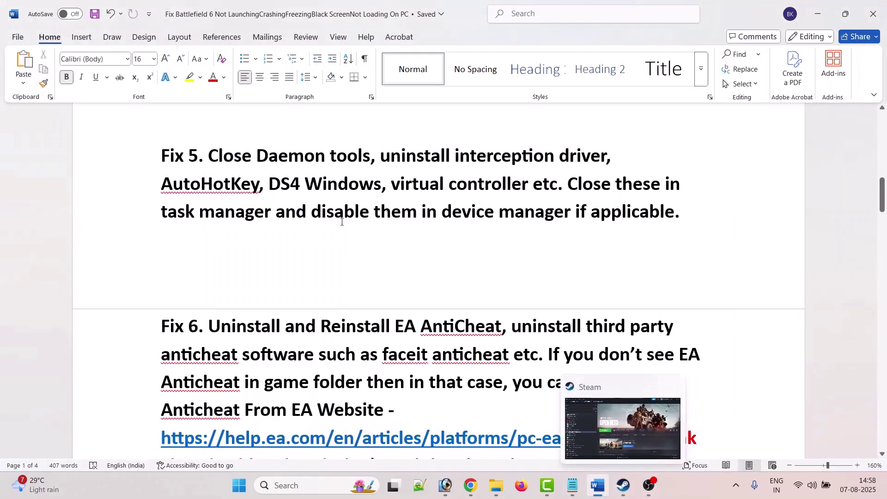
Step: Review the Fix 6 instructions on uninstalling and reinstalling EA AntiCheat
{"action": "scroll", "coordinate": [300, 240], "scroll_direction": "down", "scroll_amount": 3}
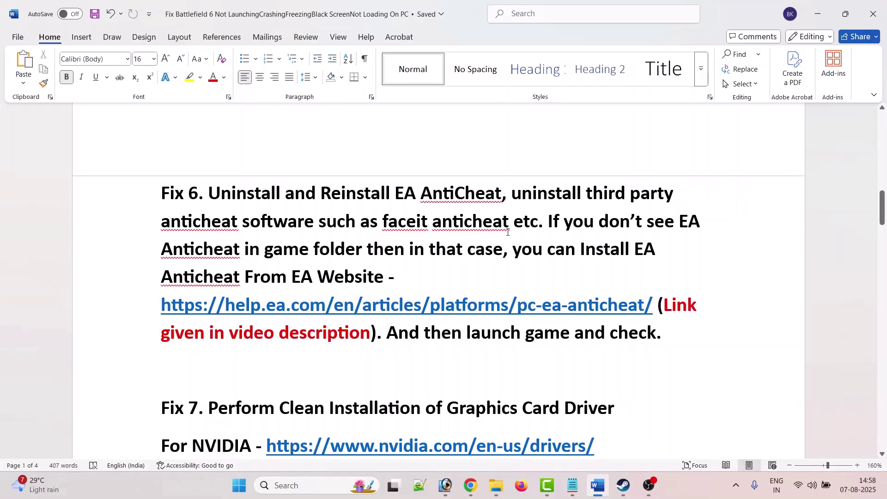
{"action": "left_click_drag", "start_coordinate": [223, 196], "coordinate": [501, 196]}
{"action": "left_click", "coordinate": [485, 250]}
Step: Switch to Steam, browse the local files of Battlefield 6 Open Beta, and open the EAAntiCheat folder
{"action": "left_click", "coordinate": [623, 485]}
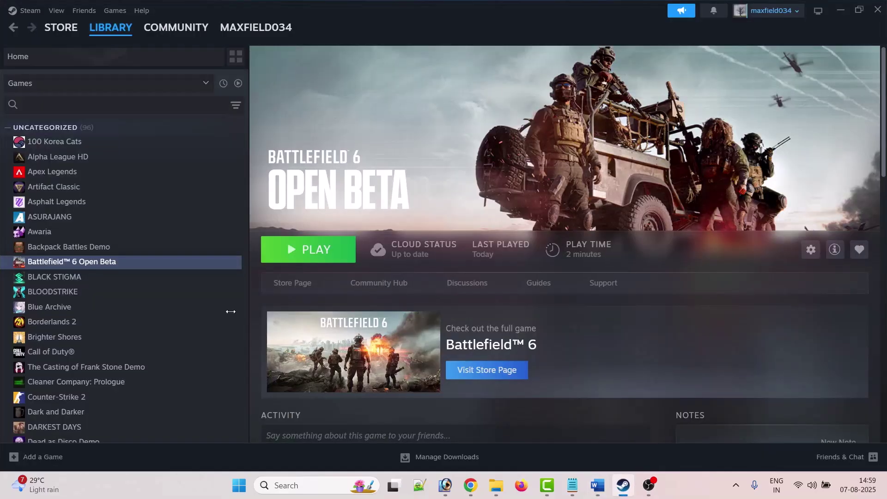
{"action": "right_click", "coordinate": [122, 268]}
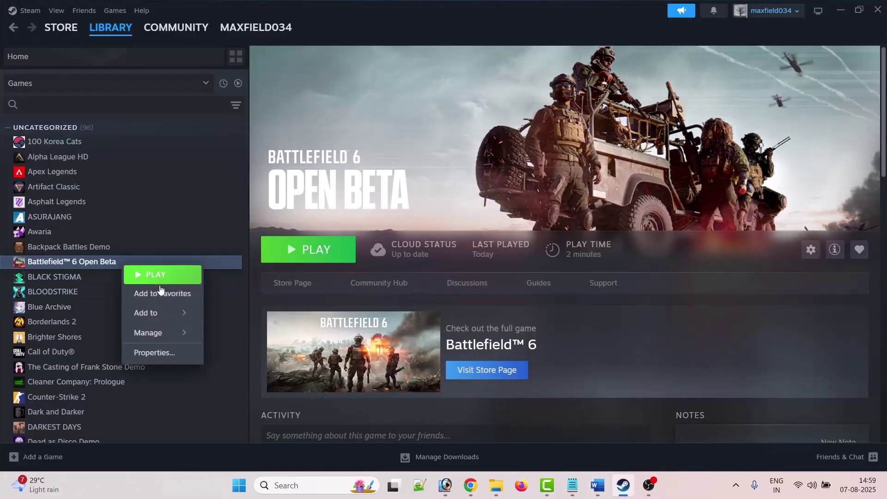
{"action": "mouse_move", "coordinate": [163, 336]}
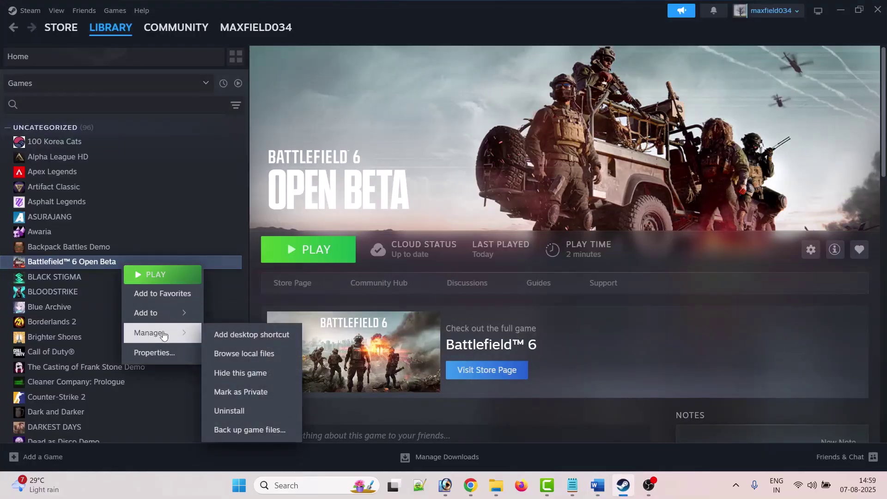
{"action": "left_click", "coordinate": [248, 354]}
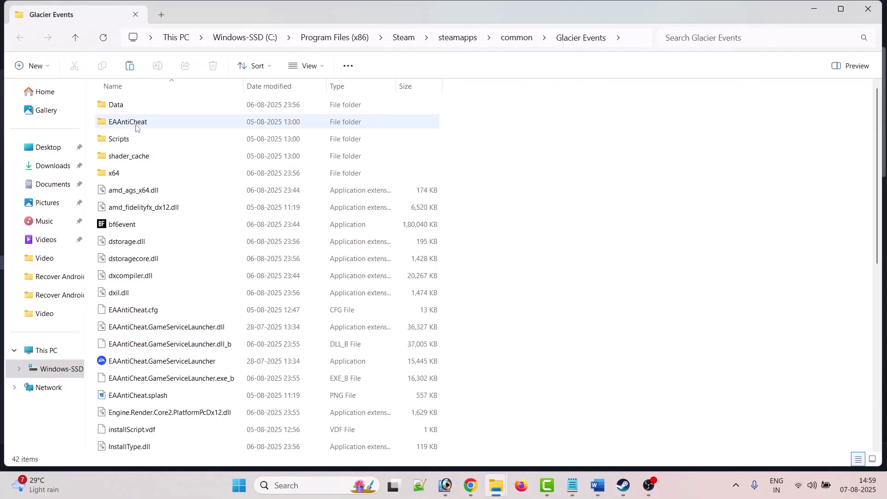
{"action": "double_click", "coordinate": [146, 128]}
Step: Run EAAntiCheat.Installer as administrator, uninstall EA Javelin Anticheat for all games, and close the setup window
{"action": "right_click", "coordinate": [172, 106]}
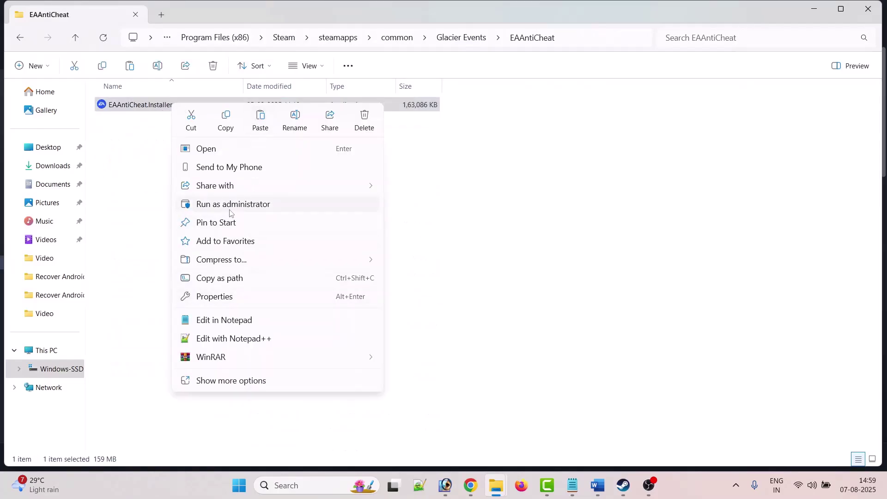
{"action": "left_click", "coordinate": [240, 209]}
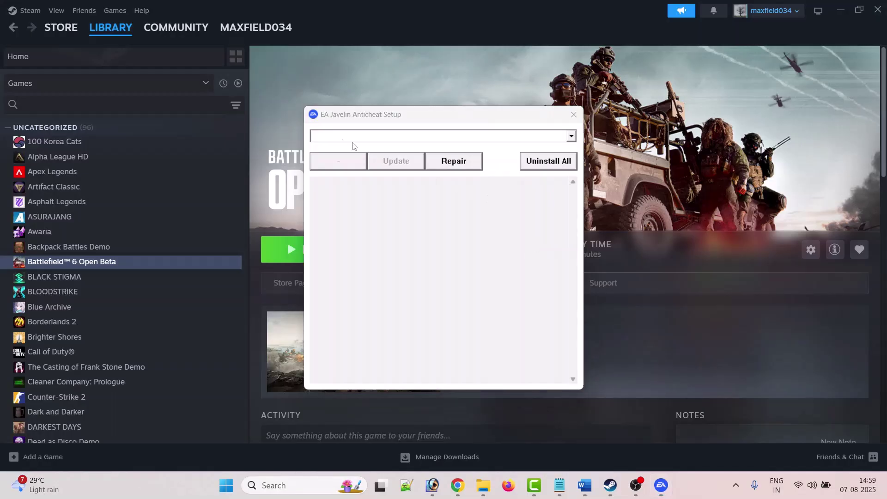
{"action": "left_click", "coordinate": [558, 164]}
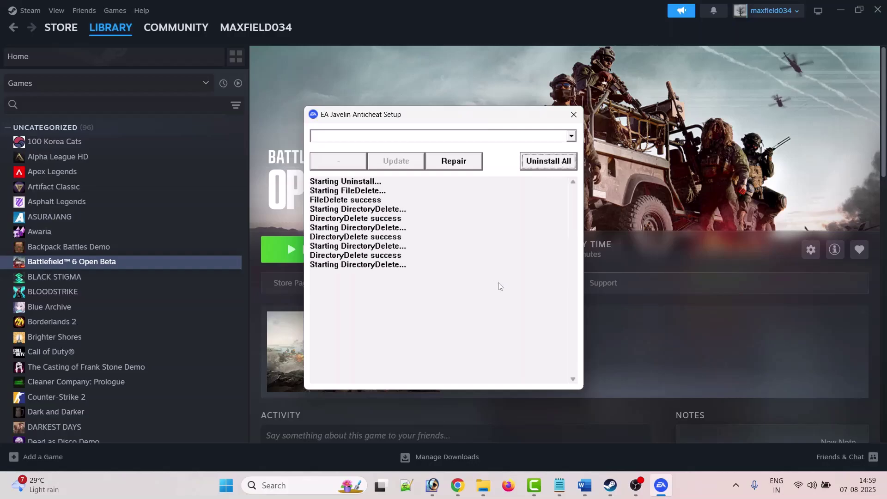
{"action": "left_click", "coordinate": [317, 366]}
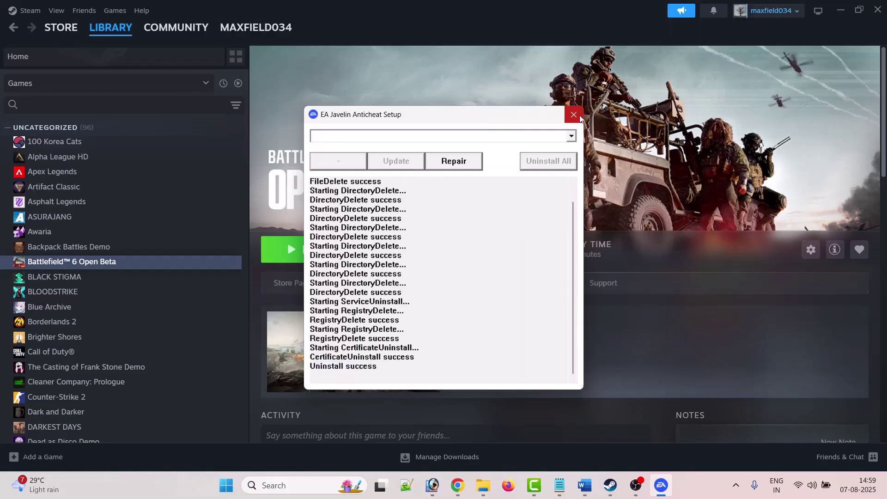
{"action": "left_click", "coordinate": [573, 114]}
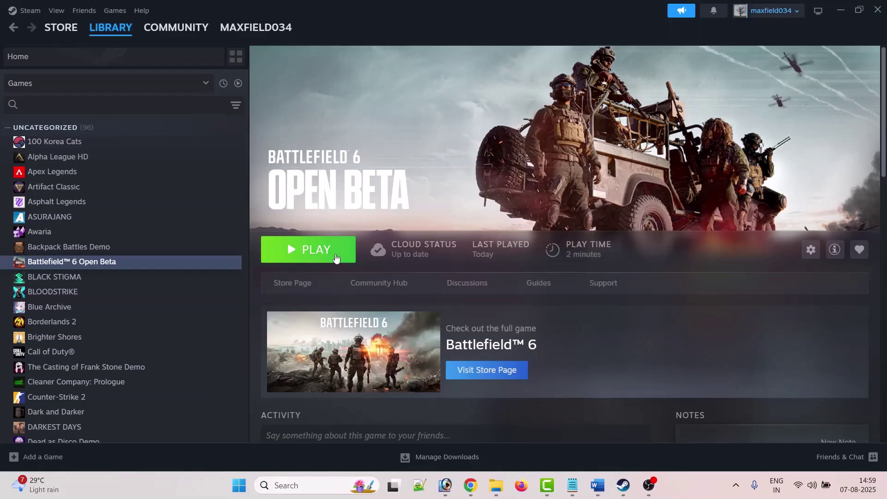
Step: Return to the Word document and review the Fix 6 note about EA Anticheat missing from the game folder
{"action": "key", "text": "alt+Tab"}
{"action": "left_click_drag", "start_coordinate": [548, 222], "coordinate": [678, 222]}
{"action": "left_click", "coordinate": [234, 252]}
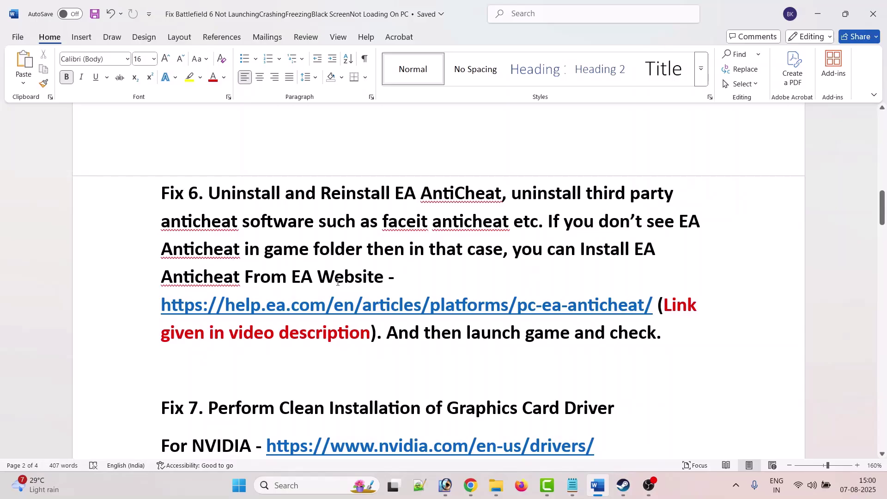
Step: Copy the EA help link from Fix 6, open it in a new Chrome tab, and download the EA anticheat installer
{"action": "left_click_drag", "start_coordinate": [164, 306], "coordinate": [660, 307]}
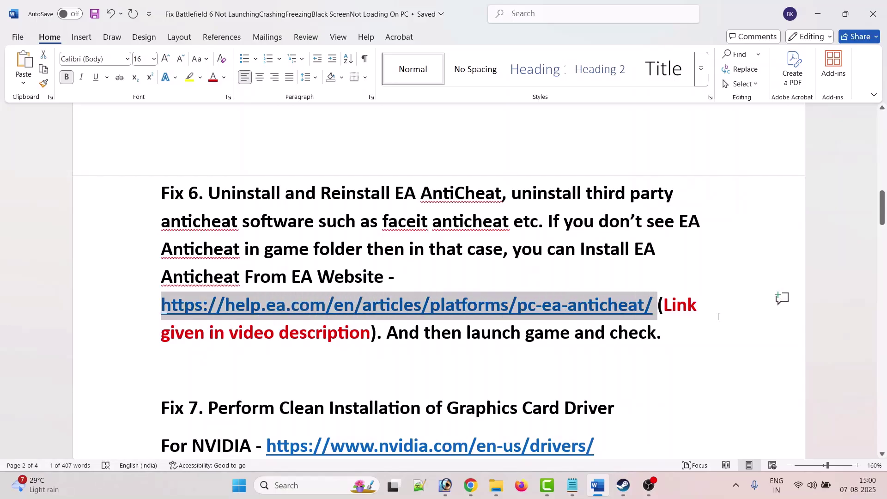
{"action": "left_click", "coordinate": [470, 485]}
{"action": "left_click", "coordinate": [411, 416]}
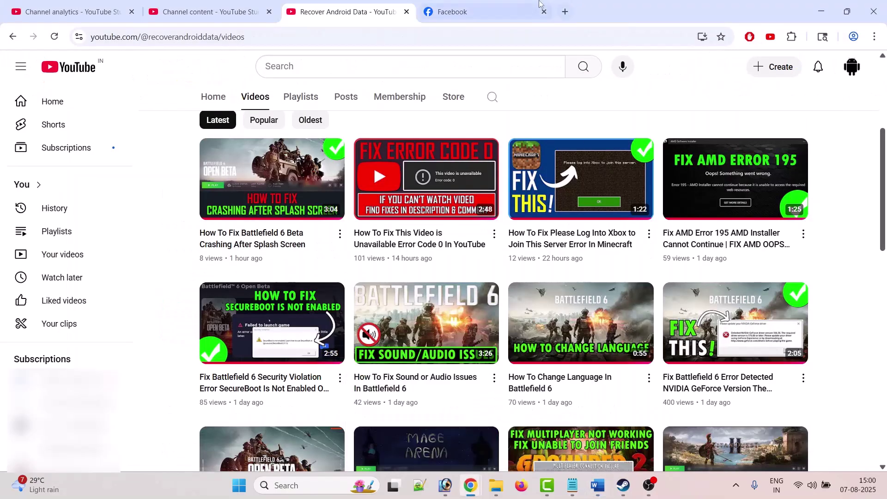
{"action": "left_click", "coordinate": [565, 11]}
{"action": "left_click", "coordinate": [431, 37]}
{"action": "key", "text": "ctrl+v"}
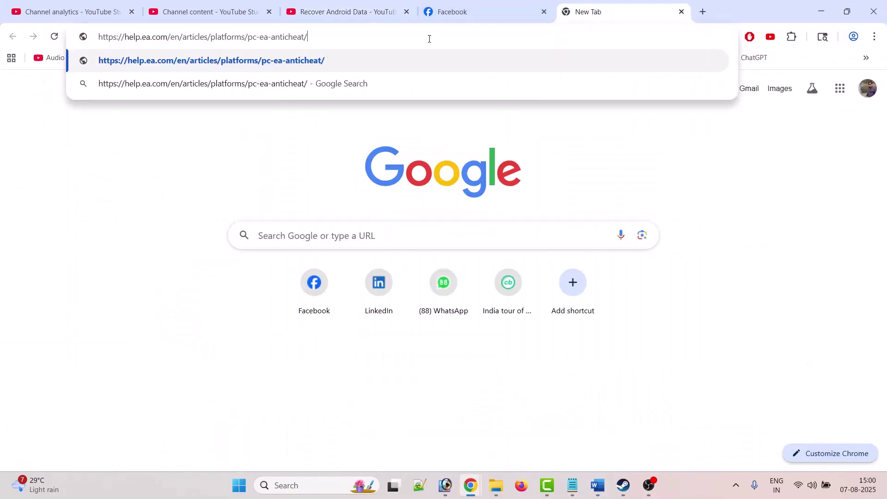
{"action": "key", "text": "Return"}
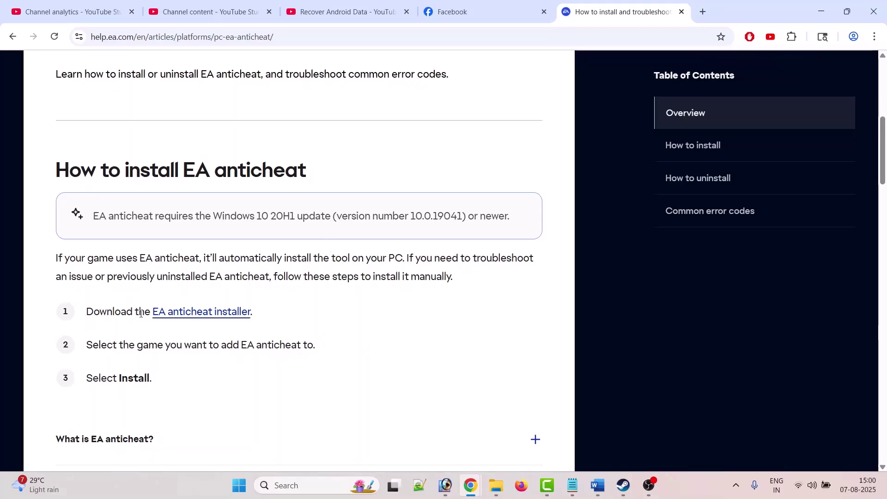
{"action": "left_click", "coordinate": [207, 314]}
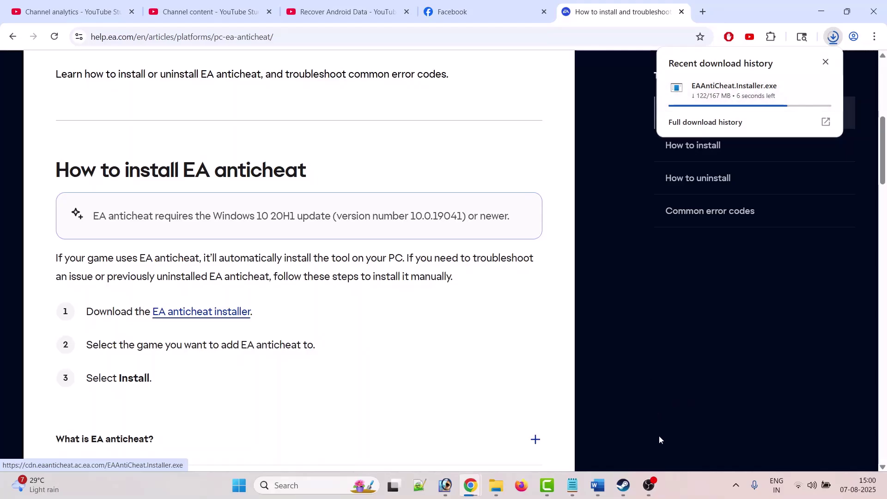
Step: Switch to Steam, then to the Word document, and review Fix 7 on clean installation of the graphics card driver
{"action": "left_click", "coordinate": [623, 485]}
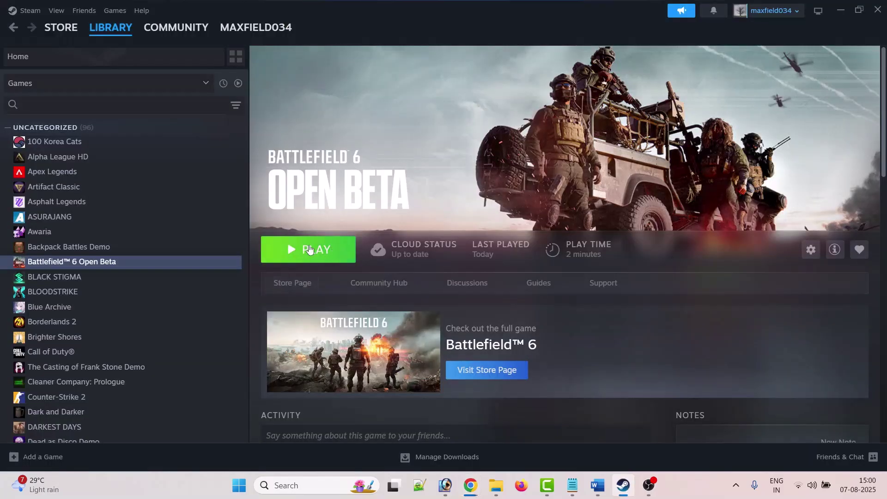
{"action": "left_click", "coordinate": [598, 485]}
{"action": "scroll", "coordinate": [204, 163], "scroll_direction": "up", "scroll_amount": 1}
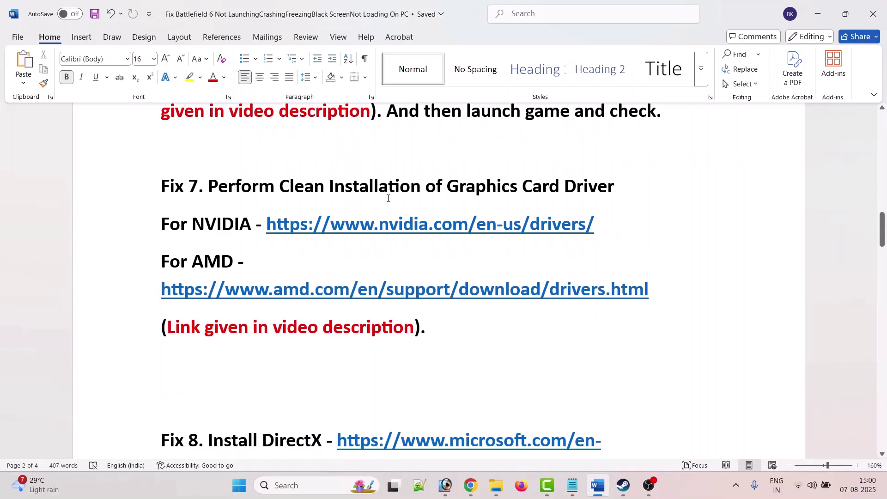
{"action": "key", "text": "ctrl+Right"}
{"action": "key", "text": "ctrl+Right"}
{"action": "key", "text": "ctrl+Right"}
{"action": "key", "text": "ctrl+Right"}
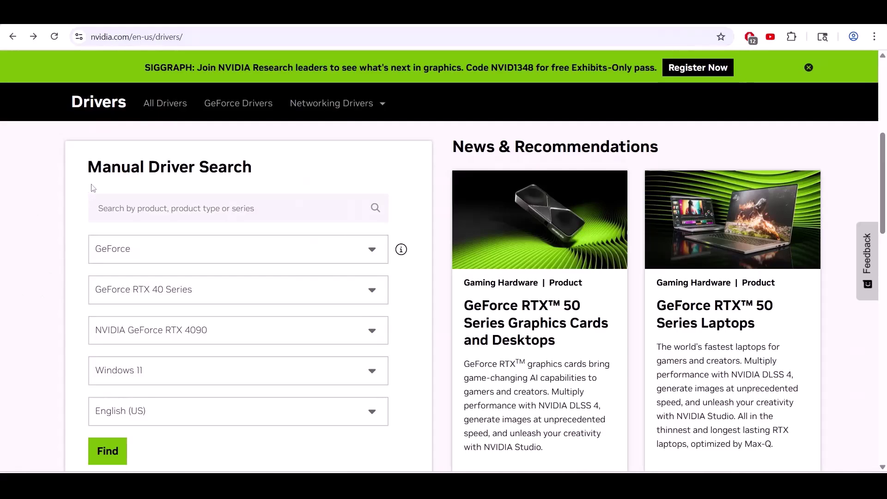
Step: Search NVIDIA's manual driver finder for the GeForce RTX 4090 on Windows 11 and check the Game Ready Driver's version
{"action": "scroll", "coordinate": [28, 239], "scroll_direction": "down", "scroll_amount": 1}
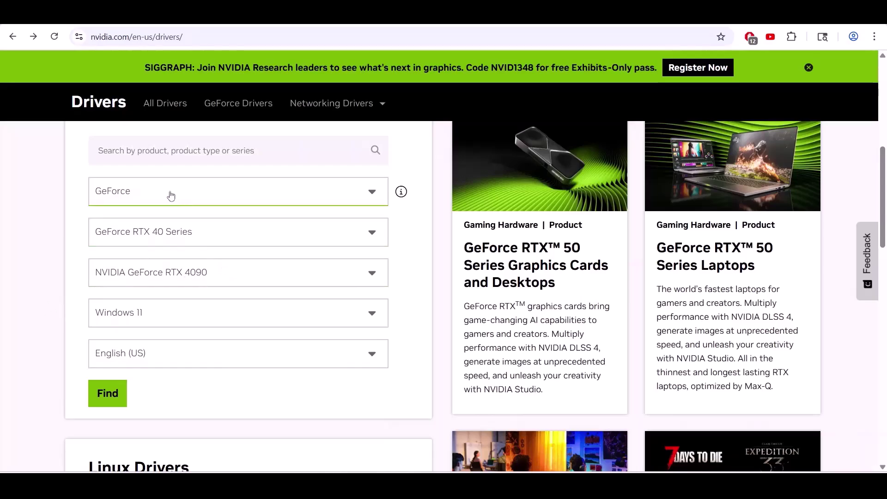
{"action": "left_click", "coordinate": [114, 396]}
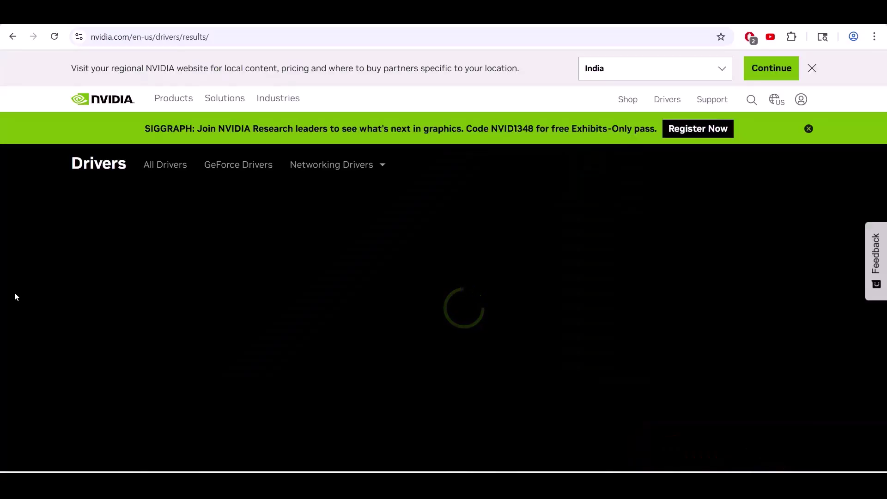
{"action": "scroll", "coordinate": [44, 287], "scroll_direction": "down", "scroll_amount": 6}
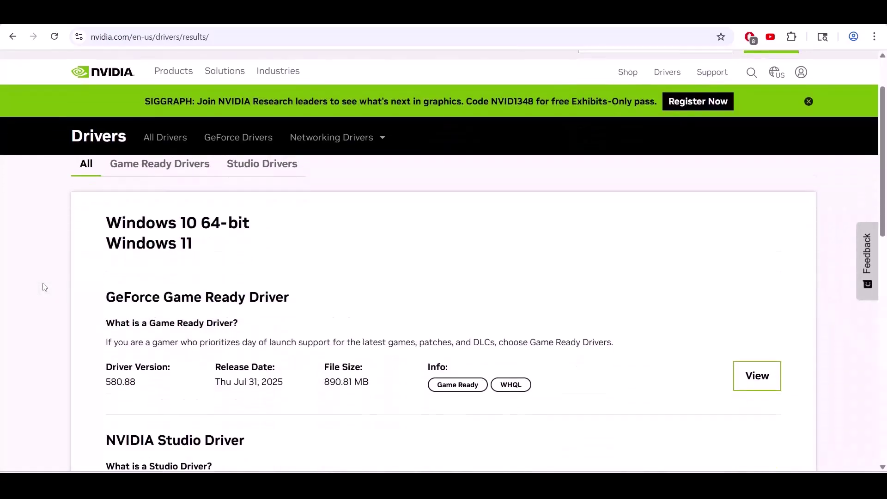
{"action": "scroll", "coordinate": [41, 286], "scroll_direction": "up", "scroll_amount": 4}
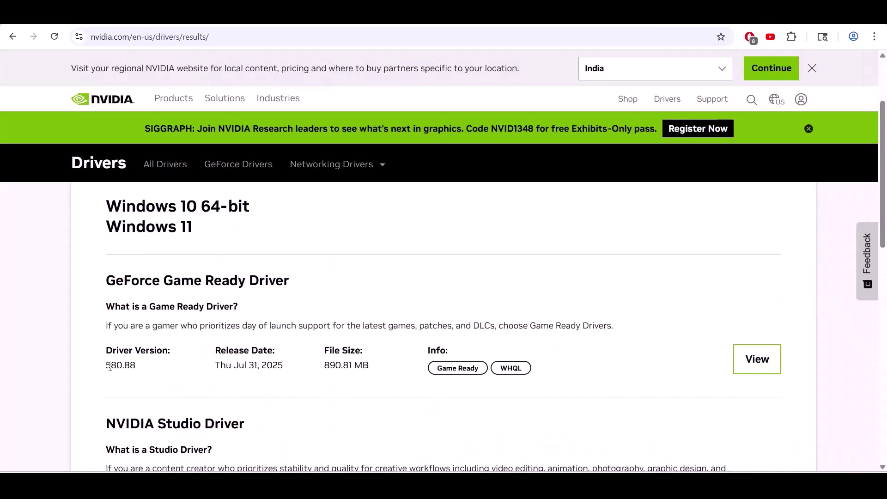
{"action": "left_click_drag", "start_coordinate": [106, 368], "coordinate": [135, 365]}
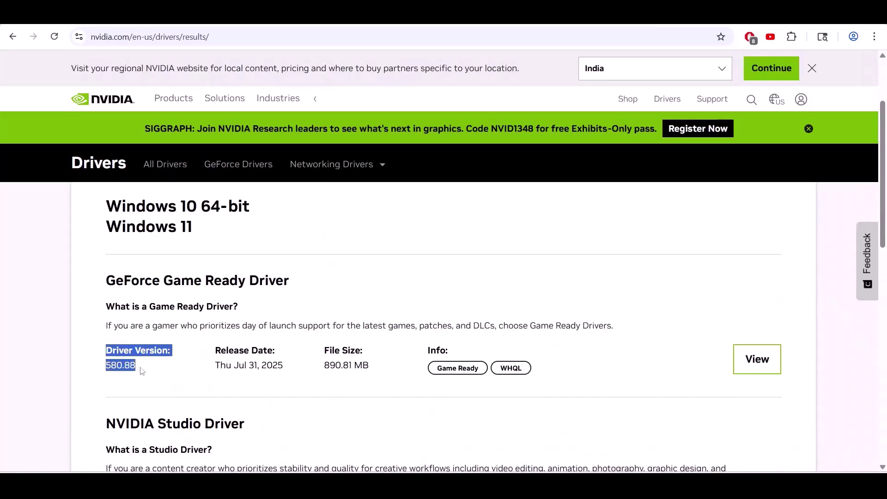
{"action": "left_click", "coordinate": [157, 381]}
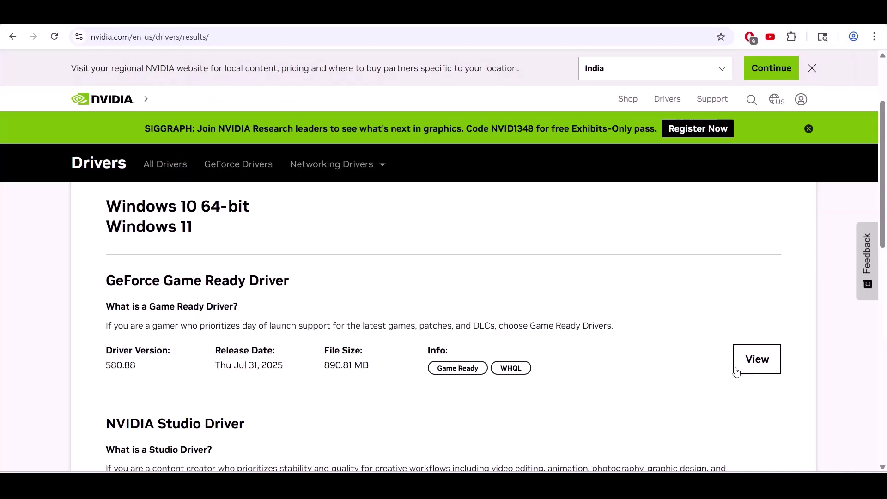
Step: Open the GeForce Game Ready Driver's details page and download the driver
{"action": "left_click", "coordinate": [764, 362]}
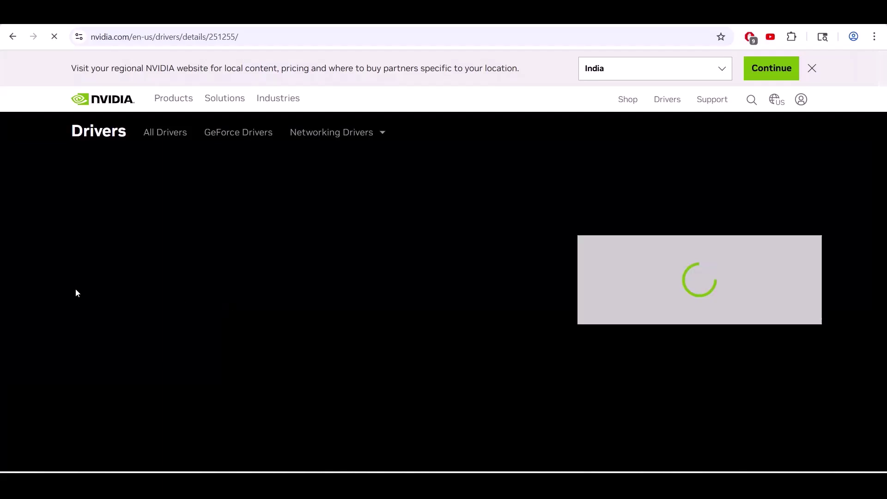
{"action": "scroll", "coordinate": [76, 290], "scroll_direction": "down", "scroll_amount": 2}
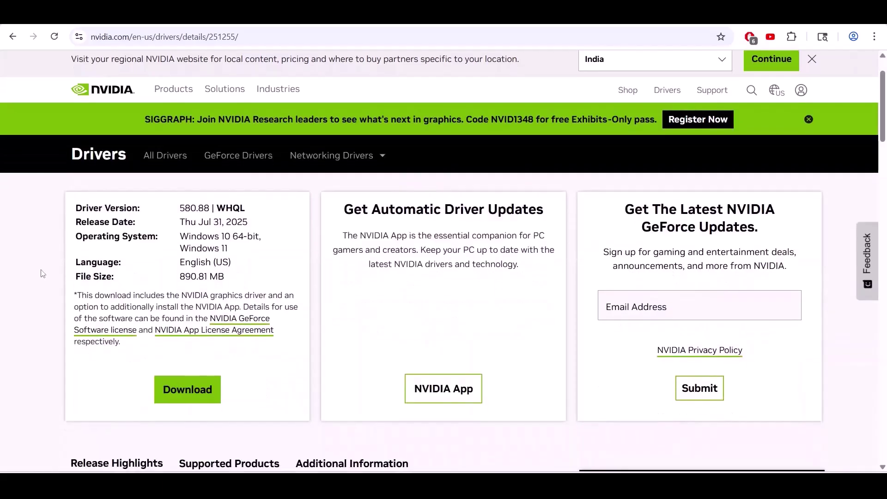
{"action": "left_click", "coordinate": [196, 343]}
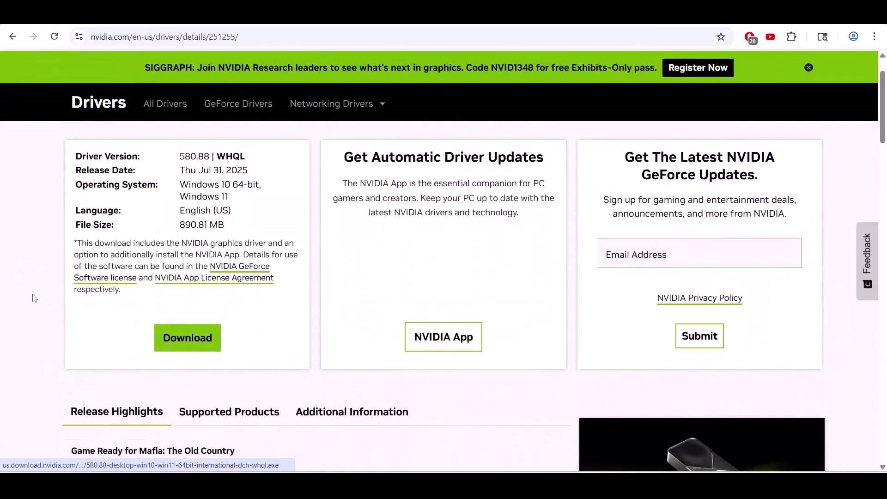
{"action": "left_click", "coordinate": [834, 38]}
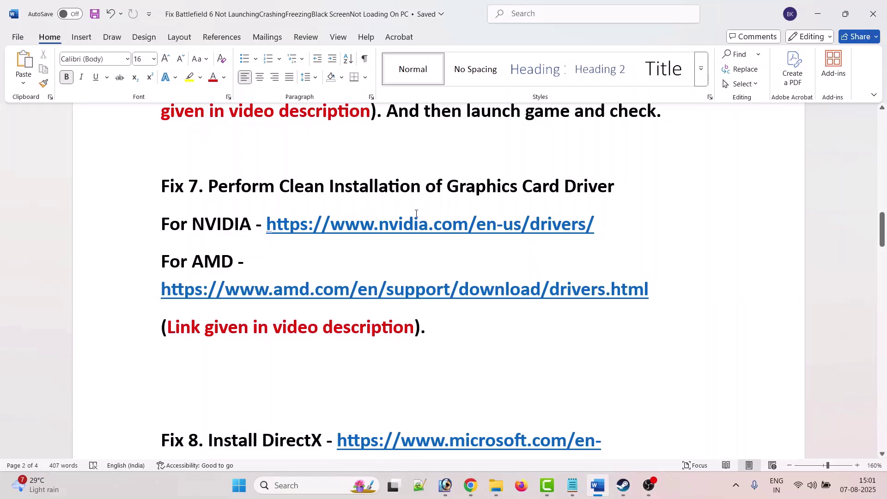
Step: Copy the Microsoft DirectX download link from Fix 8 in the Word document
{"action": "scroll", "coordinate": [438, 308], "scroll_direction": "down", "scroll_amount": 3}
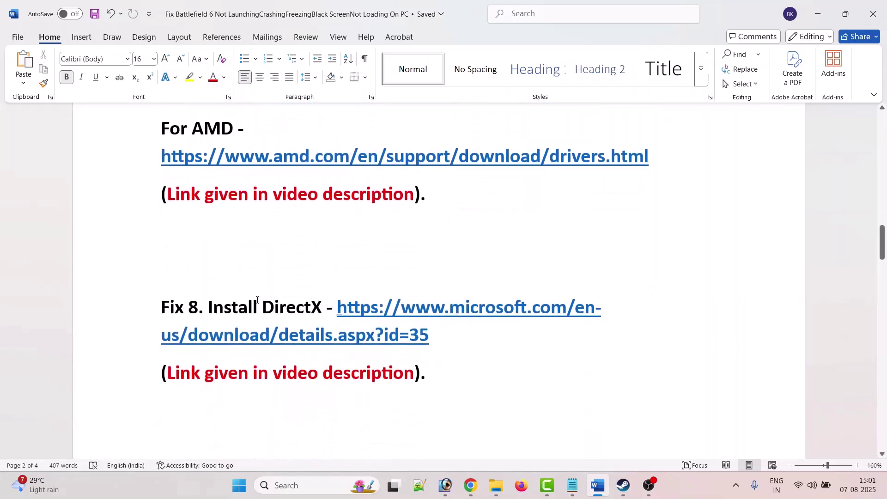
{"action": "scroll", "coordinate": [224, 268], "scroll_direction": "down", "scroll_amount": 1}
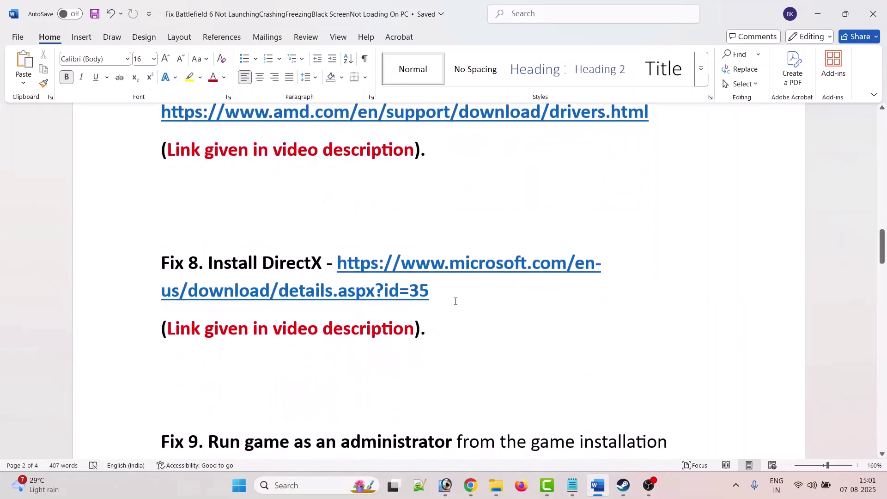
{"action": "left_click_drag", "start_coordinate": [434, 293], "coordinate": [351, 267]}
{"action": "key", "text": "ctrl+c"}
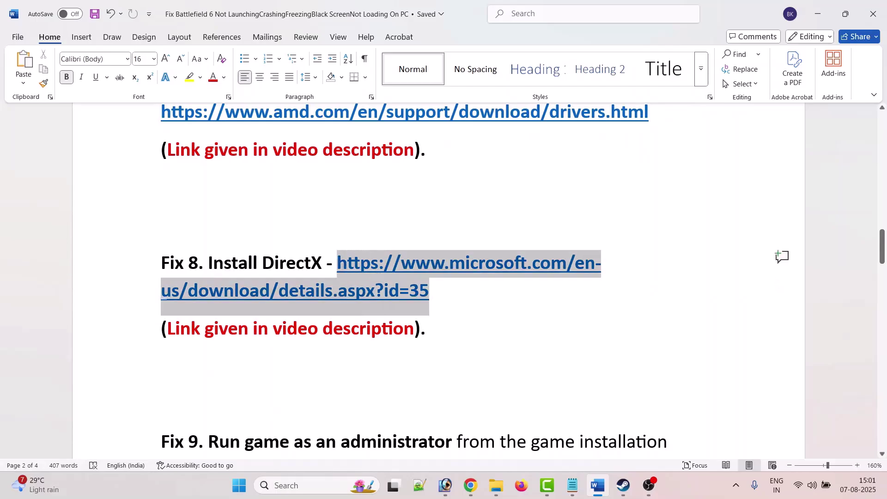
Step: Switch to Chrome, open the copied Microsoft link, and download the DirectX End-User Runtime Web Installer in English
{"action": "left_click", "coordinate": [471, 486]}
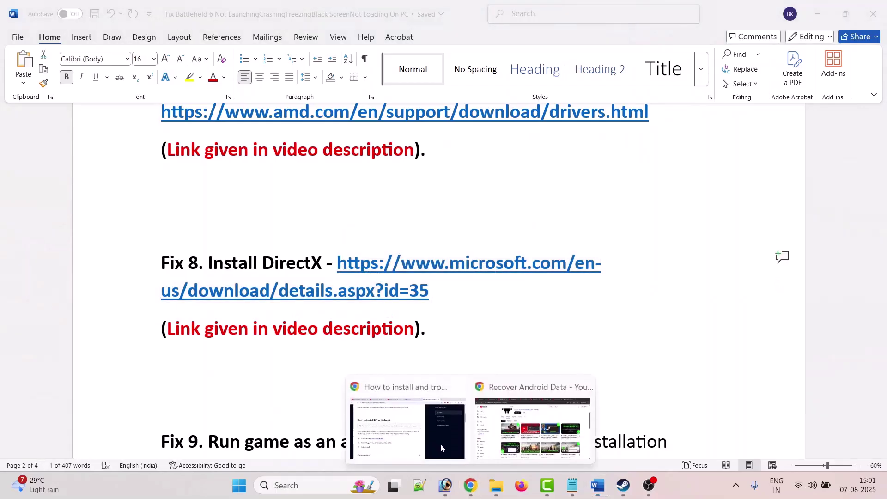
{"action": "left_click", "coordinate": [409, 416]}
{"action": "left_click", "coordinate": [492, 37]}
{"action": "key", "text": "ctrl+v"}
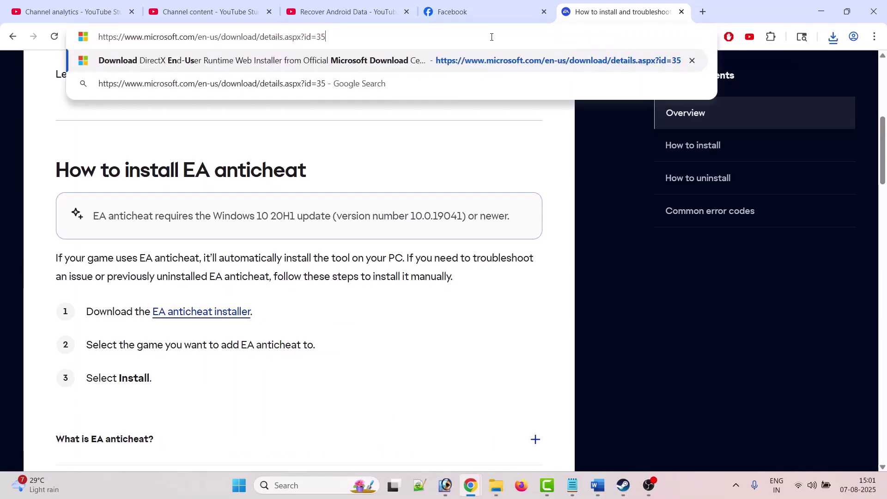
{"action": "key", "text": "Return"}
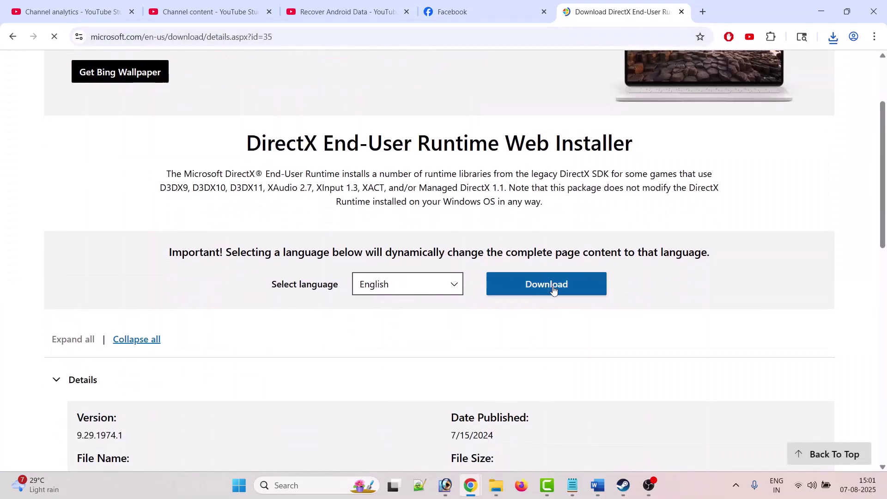
{"action": "left_click", "coordinate": [559, 287]}
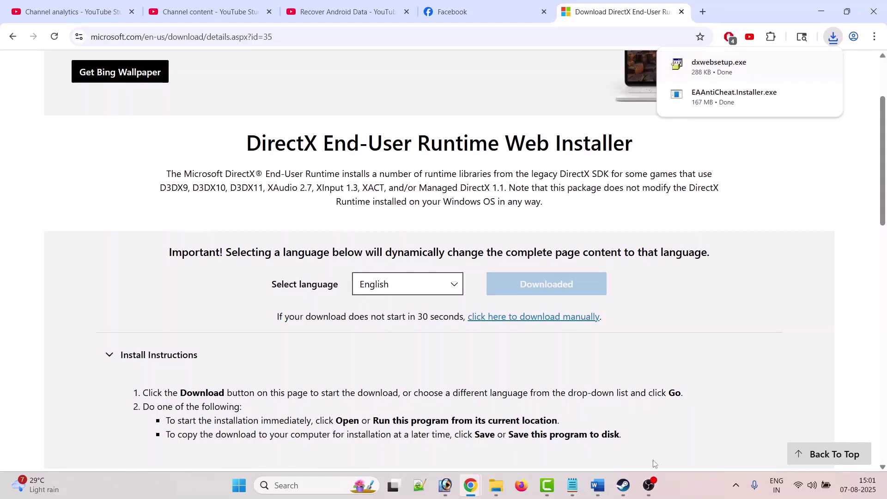
Step: Switch to Steam, then to the Word document, and review Fix 9 on running the game as an administrator
{"action": "left_click", "coordinate": [623, 485]}
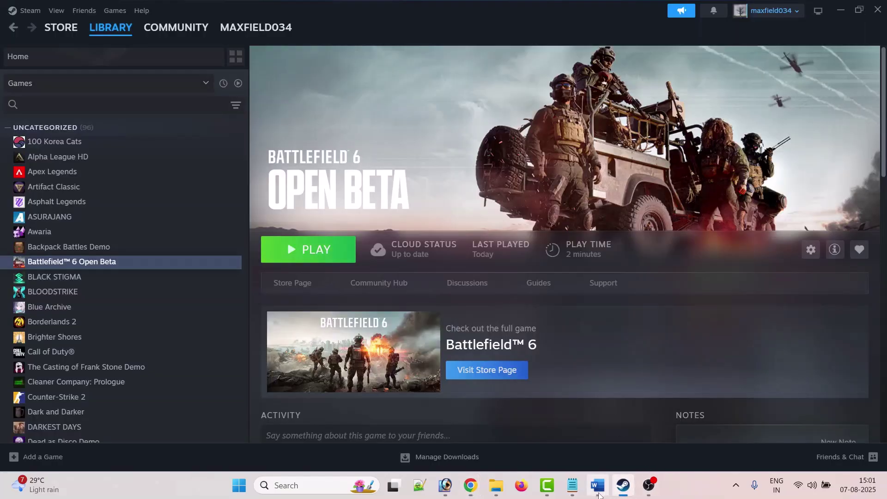
{"action": "left_click", "coordinate": [600, 493]}
{"action": "left_click_drag", "start_coordinate": [182, 244], "coordinate": [414, 242]}
{"action": "left_click", "coordinate": [306, 355]}
{"action": "scroll", "coordinate": [306, 355], "scroll_direction": "down", "scroll_amount": 2}
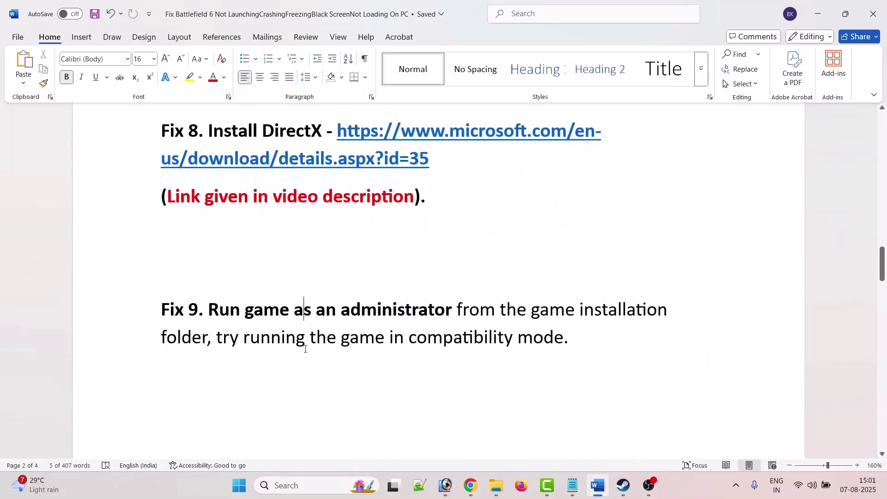
{"action": "left_click_drag", "start_coordinate": [209, 265], "coordinate": [379, 264]}
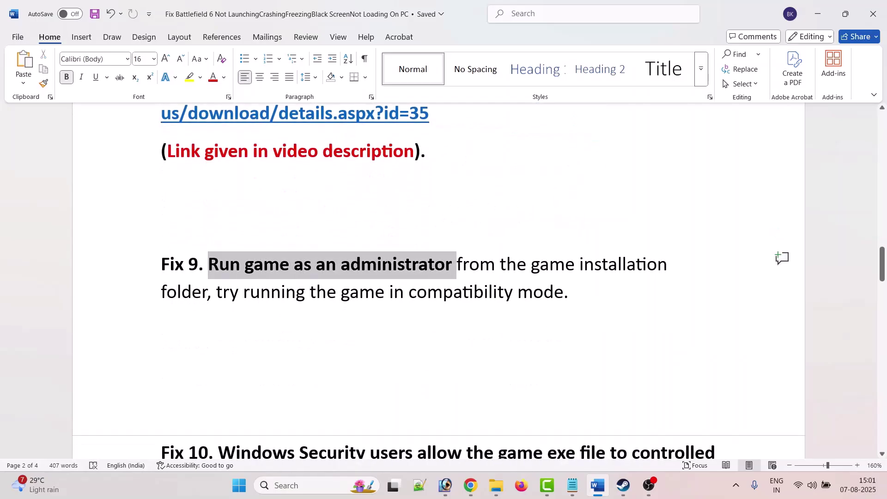
{"action": "left_click", "coordinate": [474, 292]}
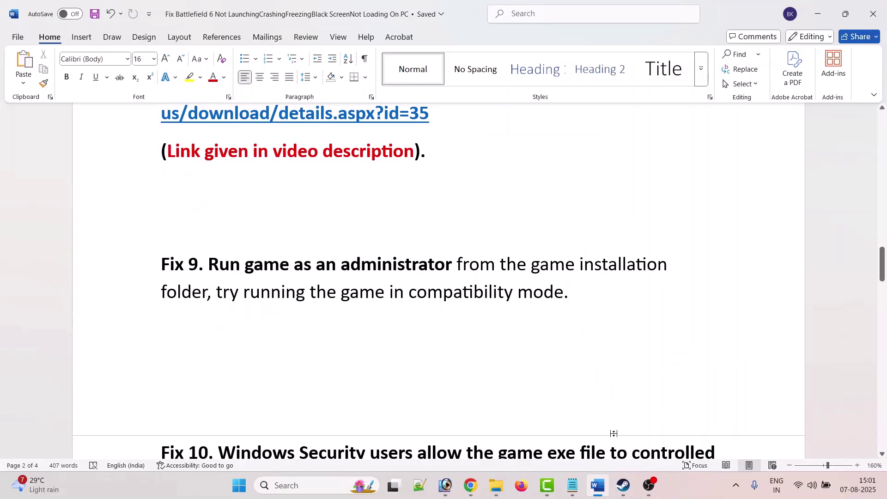
Step: Switch to Steam and open the local files folder of Battlefield 6 Open Beta
{"action": "left_click", "coordinate": [624, 486]}
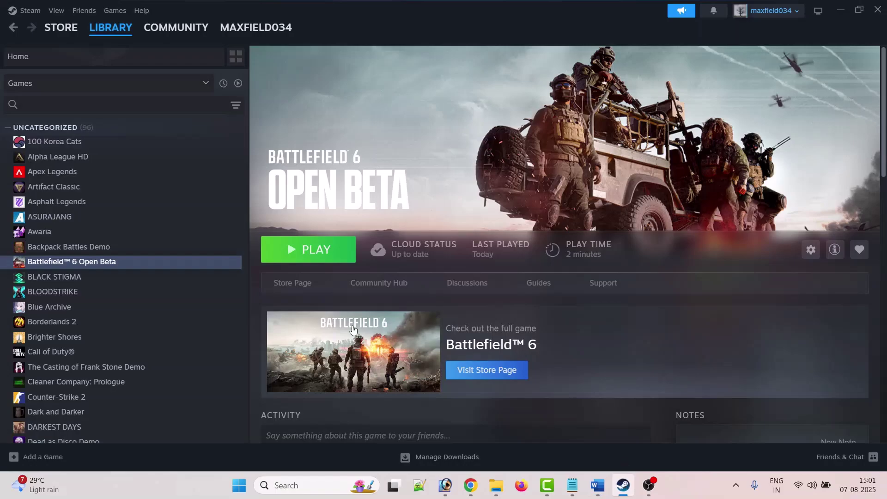
{"action": "right_click", "coordinate": [132, 265]}
{"action": "mouse_move", "coordinate": [185, 331]}
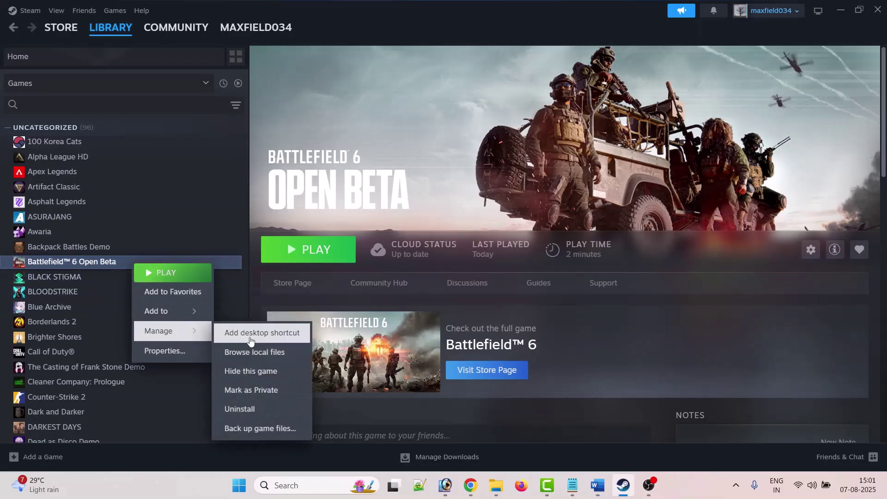
{"action": "left_click", "coordinate": [232, 352]}
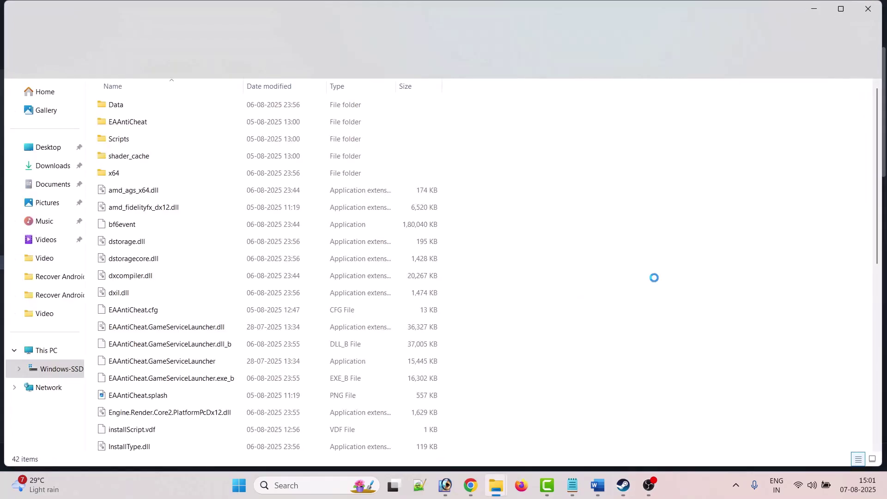
Step: Set bf6event to run as an administrator in its compatibility properties, apply the change, and close the properties window
{"action": "left_click", "coordinate": [139, 227]}
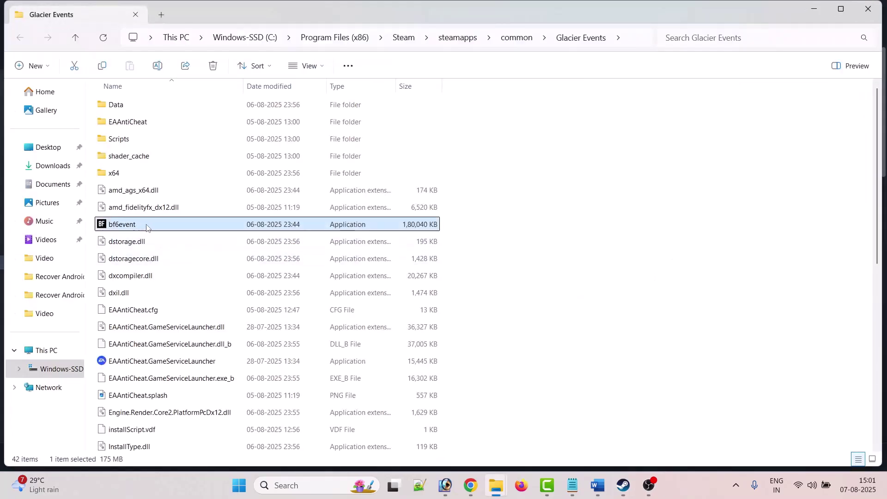
{"action": "right_click", "coordinate": [147, 227]}
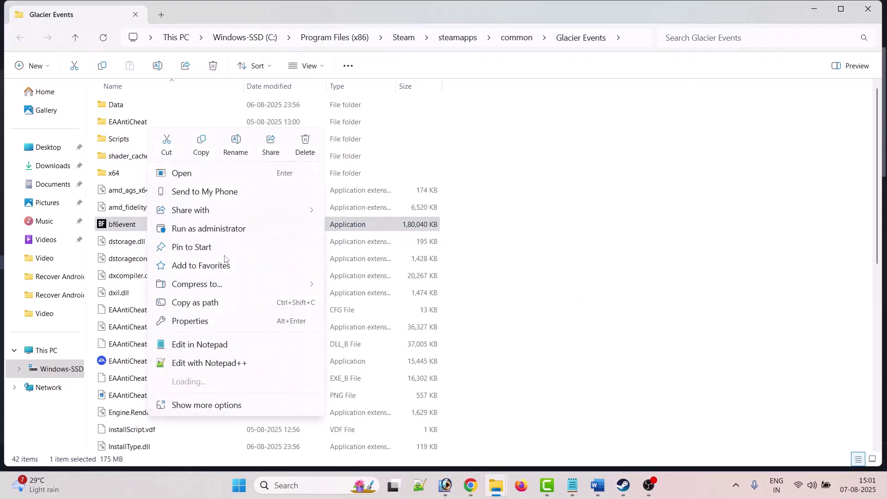
{"action": "left_click", "coordinate": [214, 321]}
{"action": "left_click", "coordinate": [276, 125]}
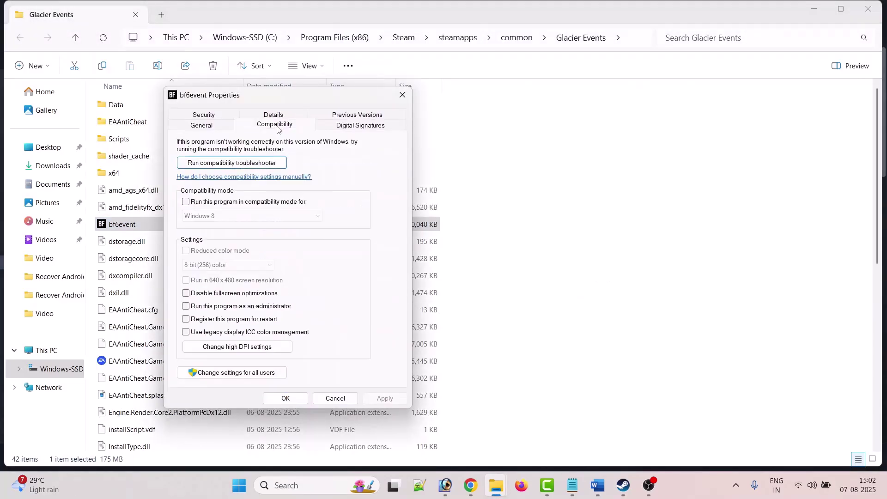
{"action": "left_click", "coordinate": [187, 308]}
{"action": "left_click", "coordinate": [385, 399]}
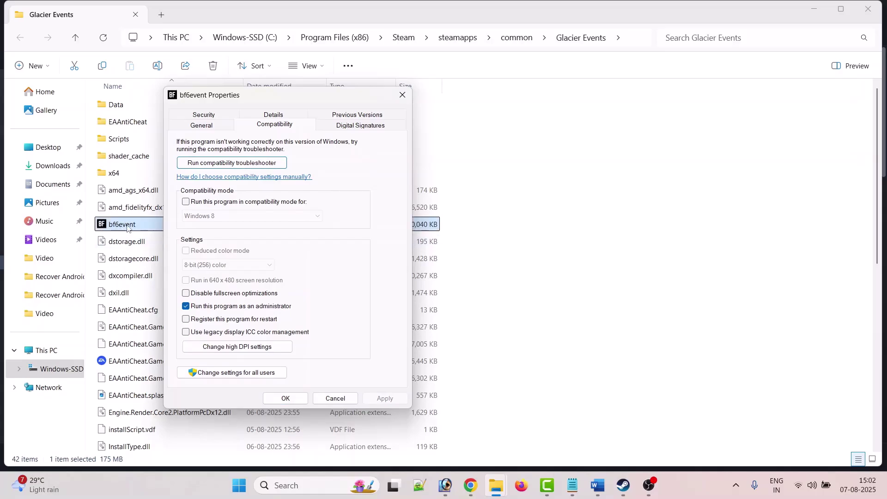
{"action": "left_click", "coordinate": [402, 95]}
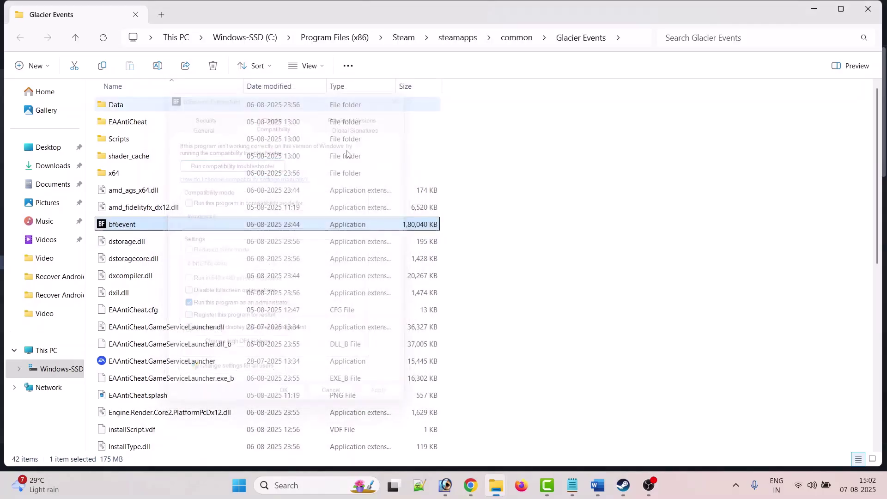
Step: Set EAAntiCheat.GameServiceLauncher to run as an administrator in its compatibility properties, apply the change, and close the properties window
{"action": "left_click", "coordinate": [149, 365]}
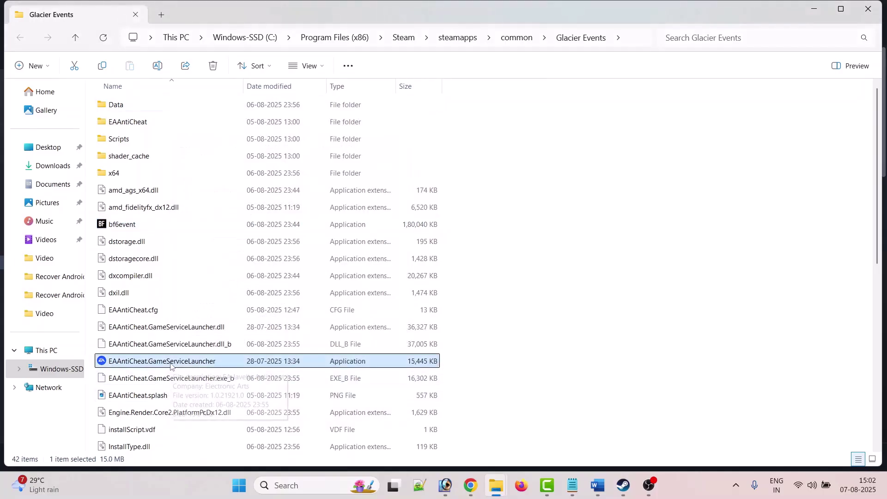
{"action": "right_click", "coordinate": [170, 366]}
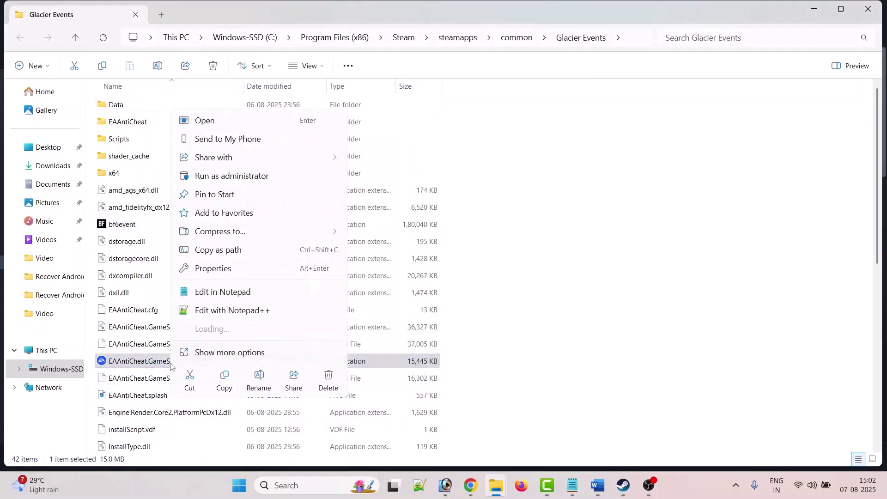
{"action": "left_click", "coordinate": [222, 271]}
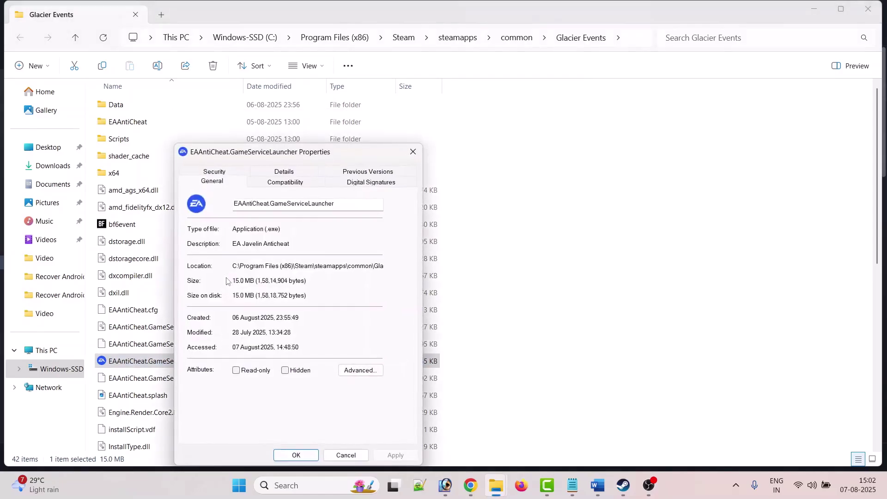
{"action": "left_click_drag", "start_coordinate": [300, 154], "coordinate": [324, 85]}
{"action": "left_click", "coordinate": [312, 114]}
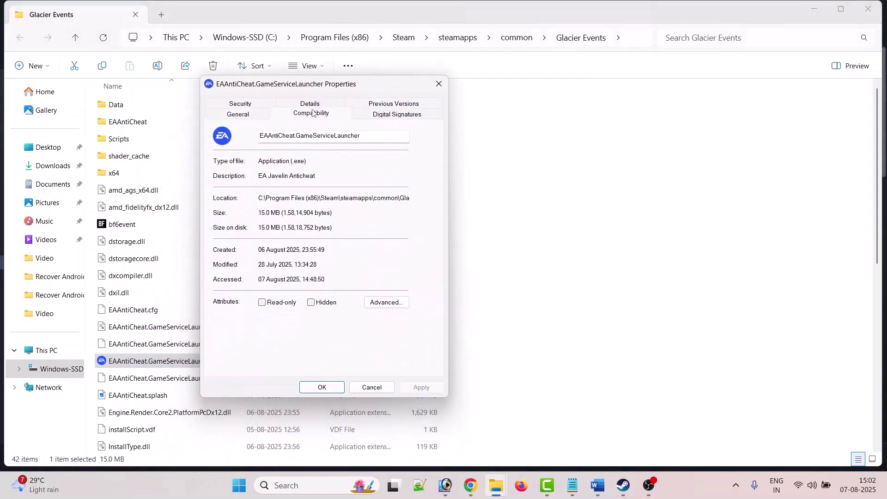
{"action": "left_click", "coordinate": [222, 298]}
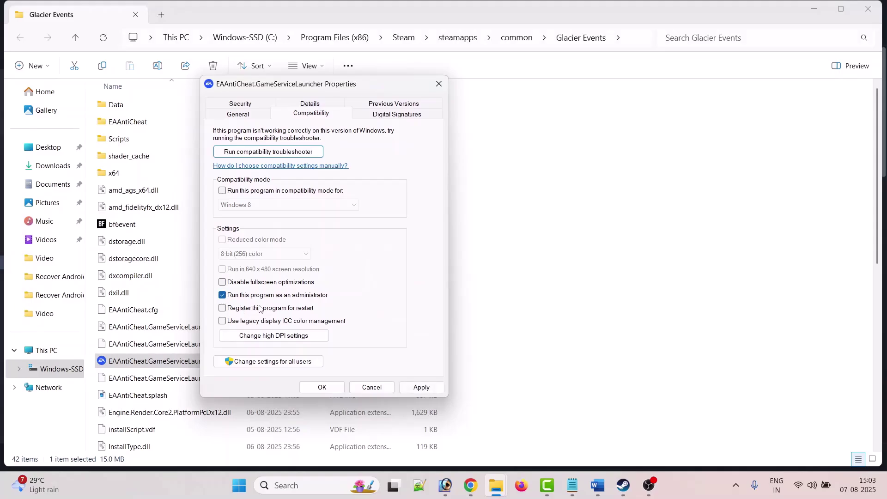
{"action": "left_click", "coordinate": [421, 387]}
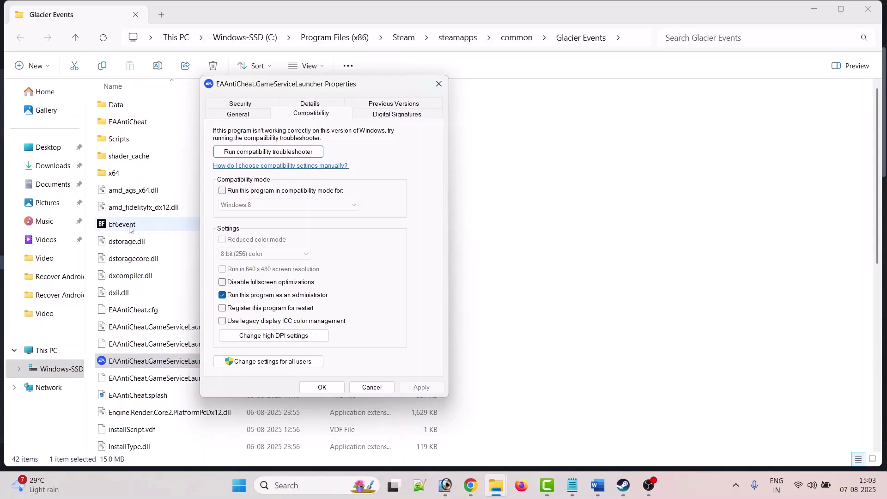
{"action": "key", "text": "Return"}
Step: Enable compatibility mode for bf6event with Windows 8 in its properties and apply the change
{"action": "left_click", "coordinate": [168, 225]}
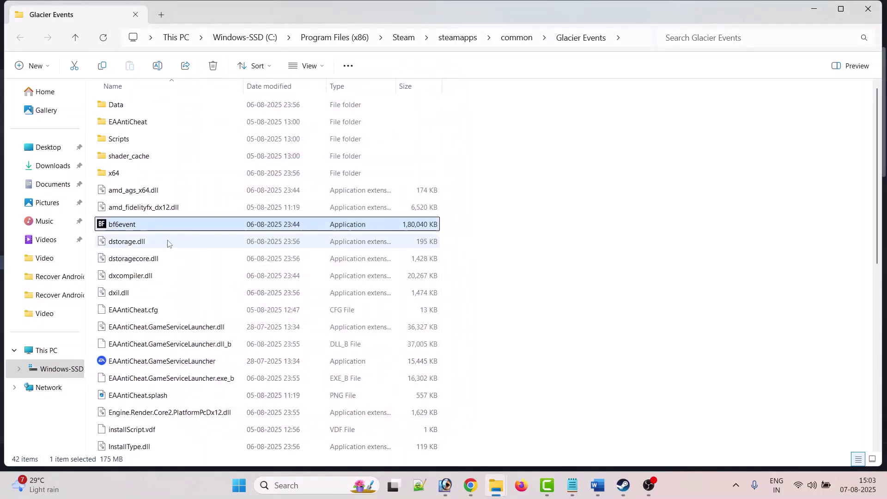
{"action": "right_click", "coordinate": [146, 225]}
{"action": "left_click", "coordinate": [197, 323]}
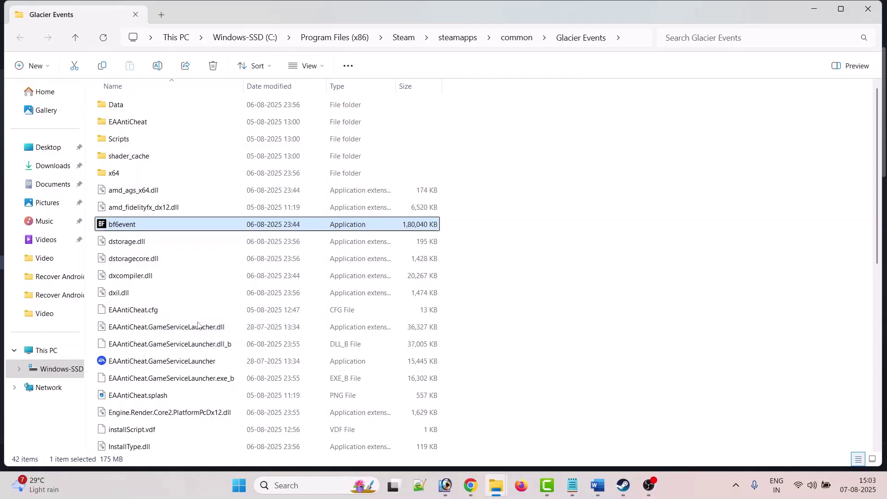
{"action": "left_click", "coordinate": [276, 138]}
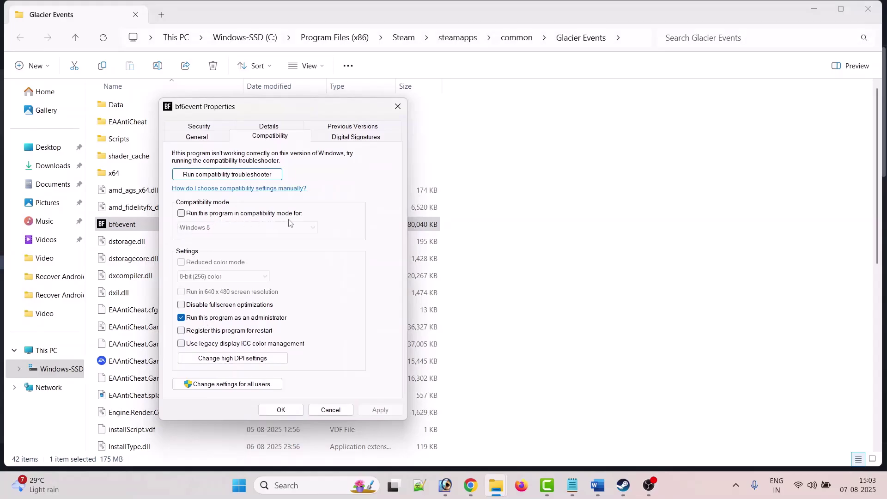
{"action": "left_click", "coordinate": [182, 213]}
{"action": "left_click", "coordinate": [233, 229]}
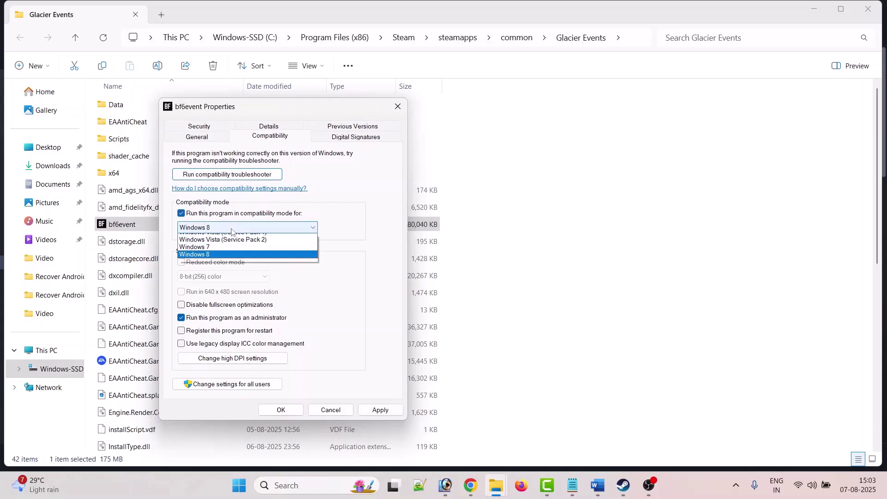
{"action": "left_click", "coordinate": [220, 268]}
{"action": "left_click", "coordinate": [380, 410]}
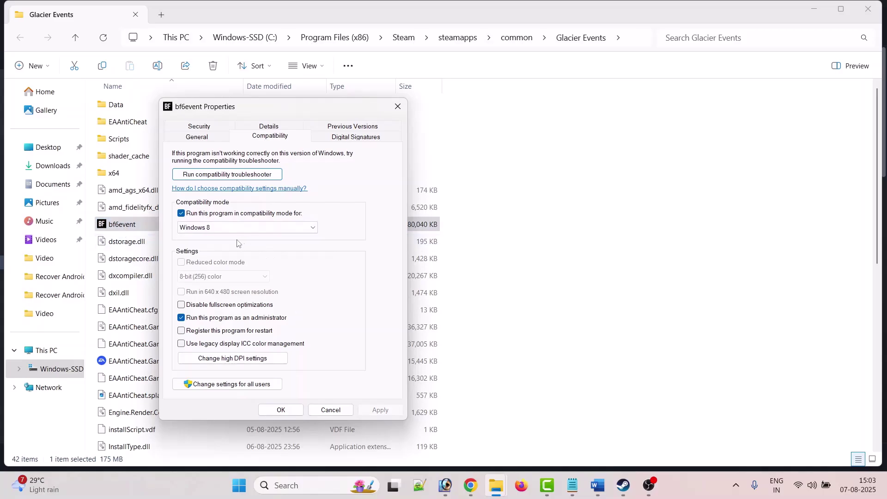
Step: Switch bf6event's compatibility mode to Windows 7, disable fullscreen optimizations, apply the changes, and close the properties
{"action": "left_click", "coordinate": [231, 227]}
{"action": "left_click", "coordinate": [220, 259]}
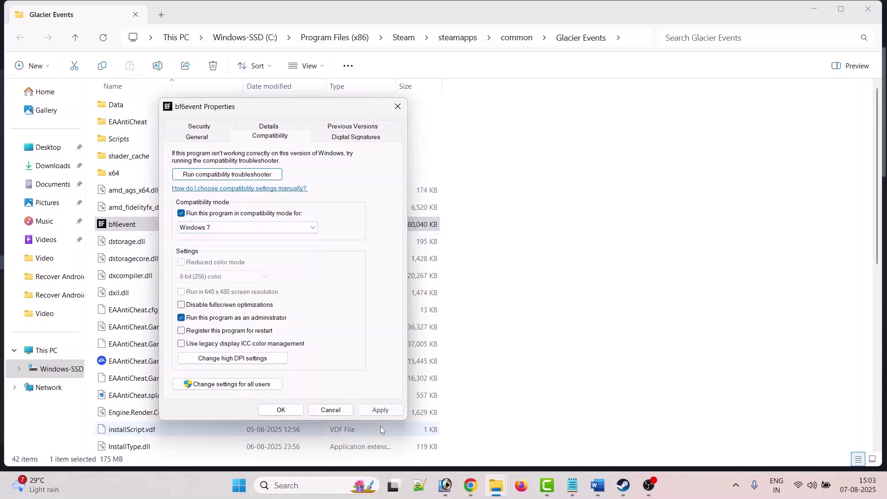
{"action": "left_click", "coordinate": [379, 410]}
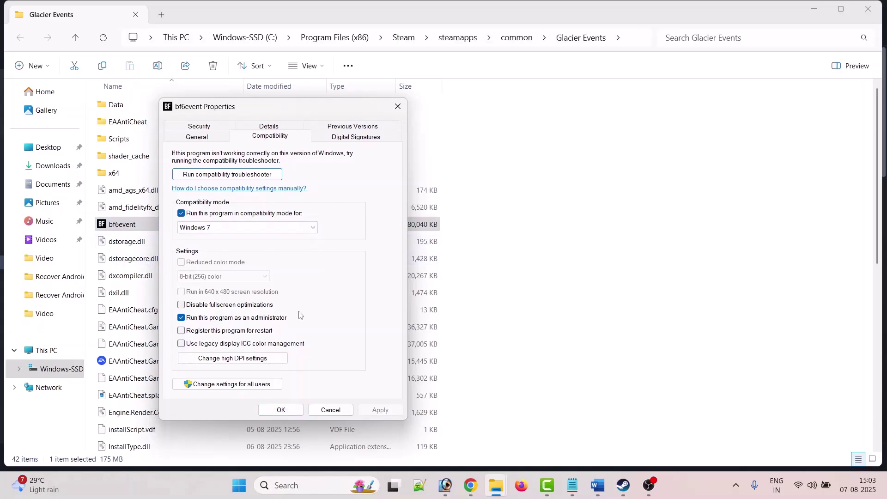
{"action": "left_click", "coordinate": [180, 305]}
{"action": "left_click", "coordinate": [381, 410]}
{"action": "left_click", "coordinate": [277, 410]}
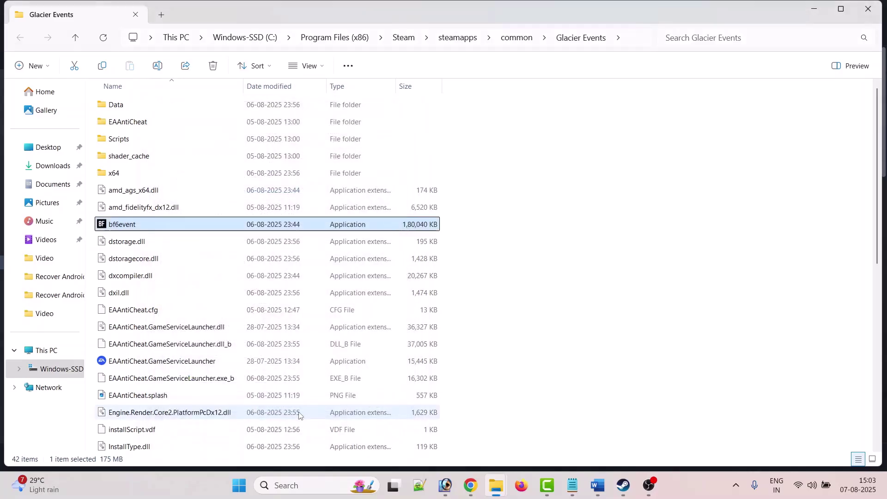
{"action": "left_click", "coordinate": [533, 280]}
Step: Turn off compatibility mode and fullscreen optimization disabling for bf6event, keeping only the administrator option, and apply
{"action": "left_click", "coordinate": [136, 227]}
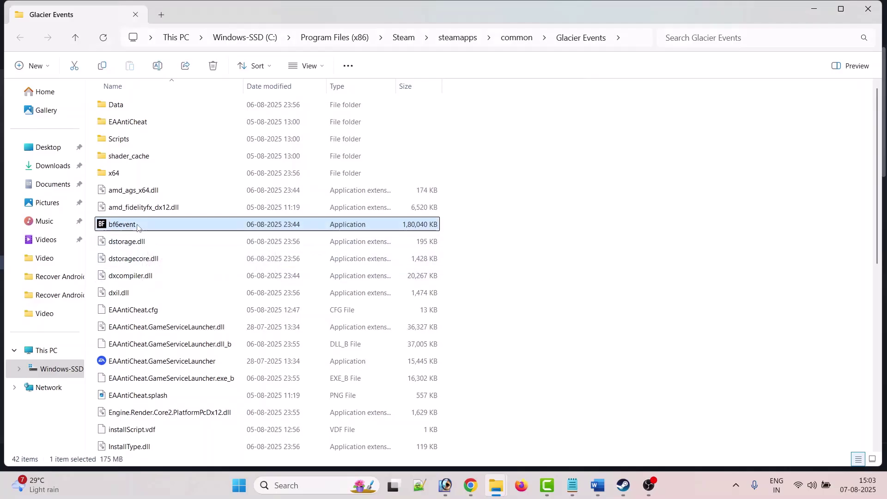
{"action": "right_click", "coordinate": [138, 227]}
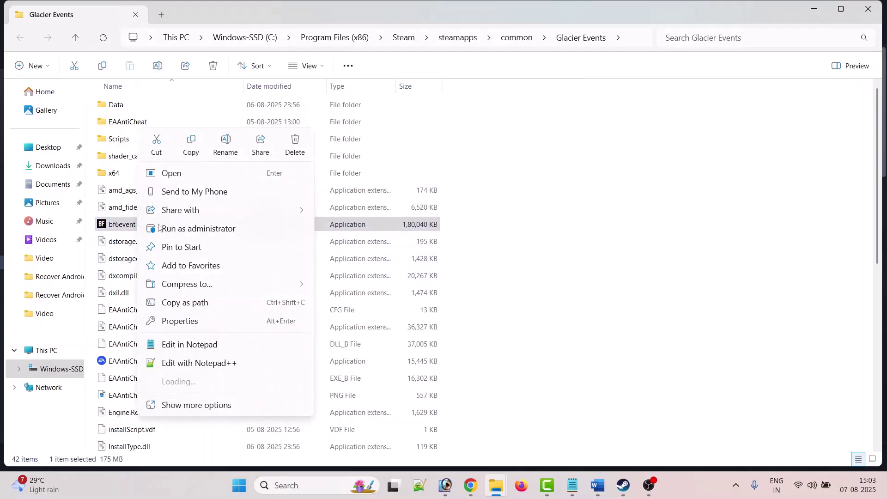
{"action": "left_click", "coordinate": [185, 319]}
{"action": "left_click_drag", "start_coordinate": [272, 156], "coordinate": [318, 98]}
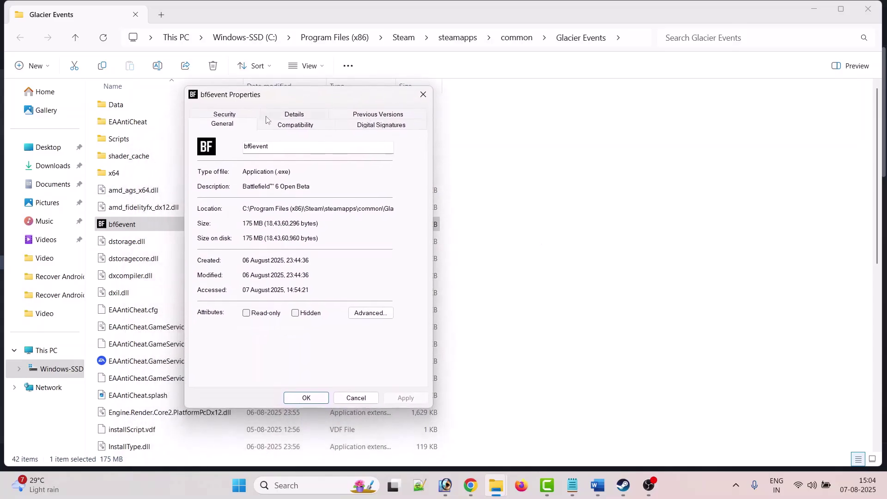
{"action": "left_click", "coordinate": [300, 125]}
{"action": "left_click", "coordinate": [207, 201]}
{"action": "left_click", "coordinate": [207, 202]}
{"action": "left_click", "coordinate": [207, 293]}
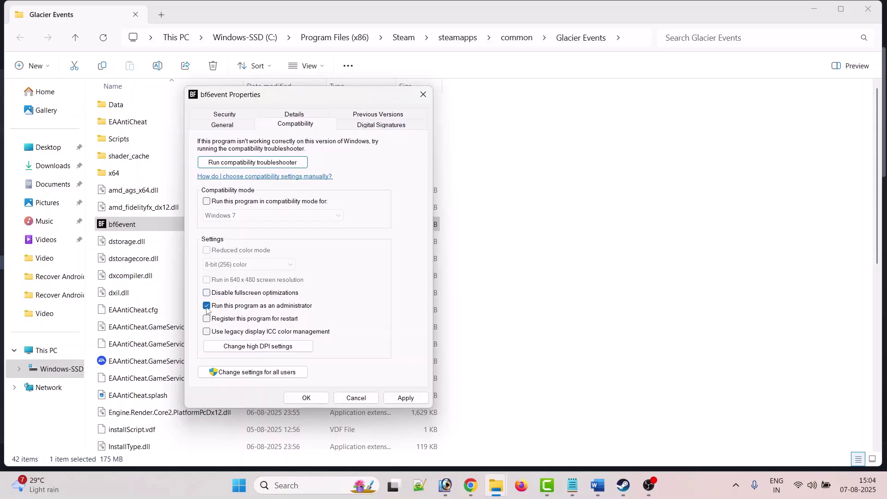
{"action": "left_click", "coordinate": [405, 398]}
{"action": "left_click", "coordinate": [312, 403]}
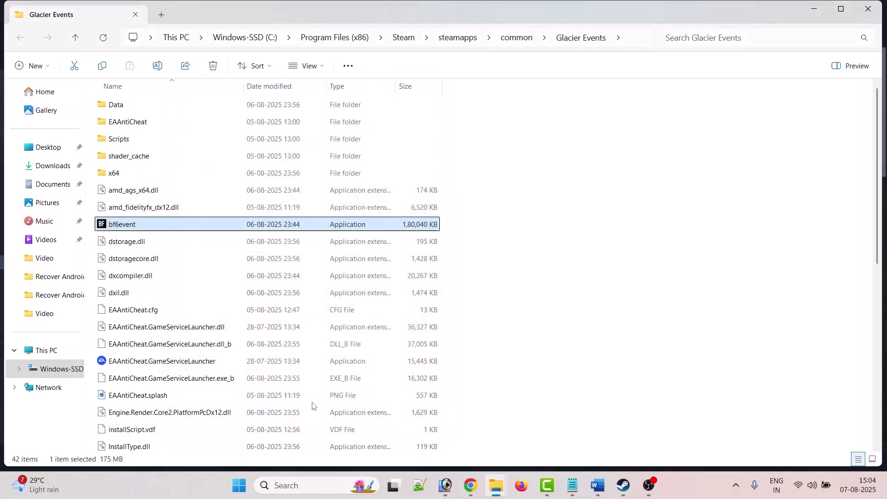
Step: Check the administrator option in the compatibility properties of EAAntiCheat.GameServiceLauncher and close the window
{"action": "left_click", "coordinate": [184, 363]}
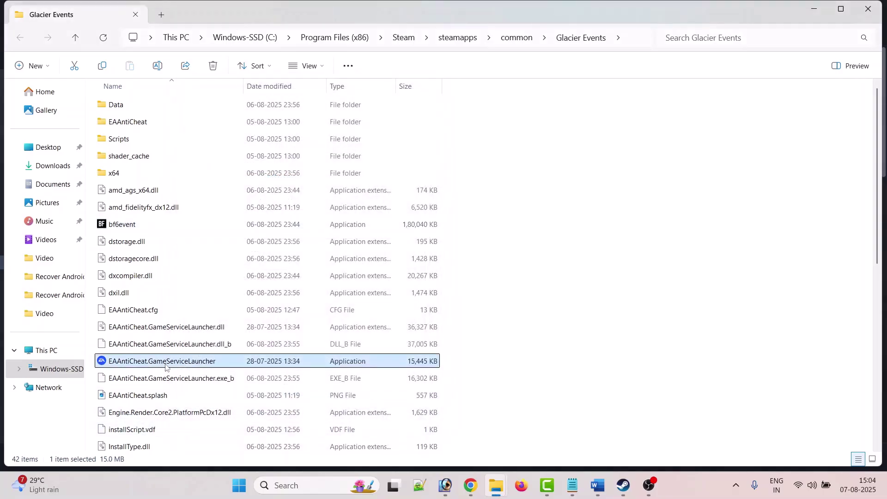
{"action": "right_click", "coordinate": [197, 366]}
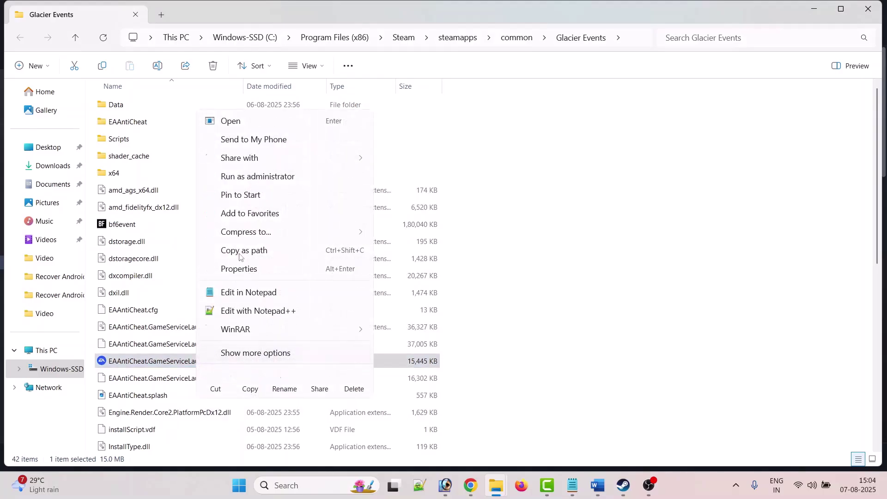
{"action": "left_click", "coordinate": [246, 273]}
{"action": "left_click", "coordinate": [314, 178]}
{"action": "left_click_drag", "start_coordinate": [349, 150], "coordinate": [355, 78]}
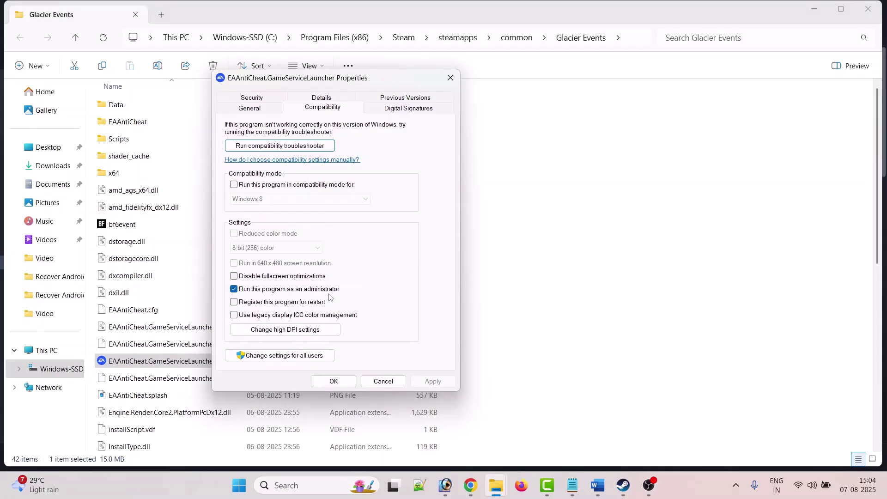
{"action": "left_click", "coordinate": [433, 381]}
{"action": "left_click", "coordinate": [333, 382]}
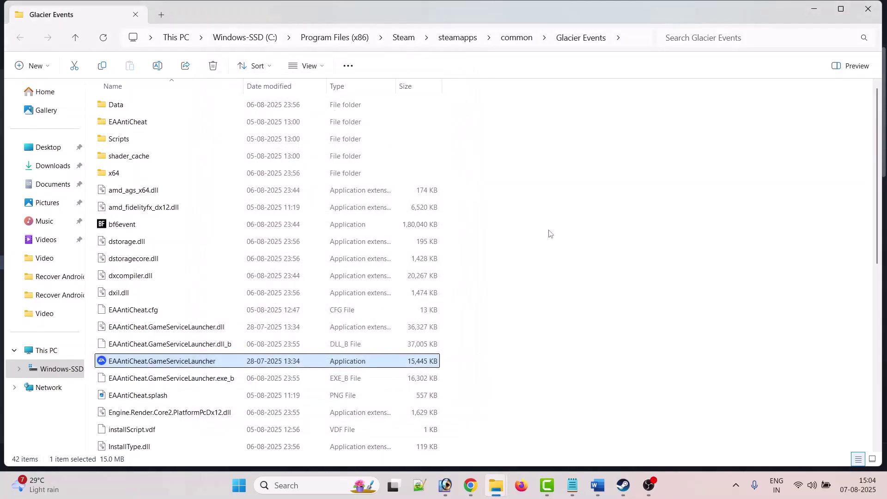
Step: Switch to the Word document and review Fix 10 on allowing the game exe through controlled folder access and the firewall
{"action": "left_click", "coordinate": [604, 493]}
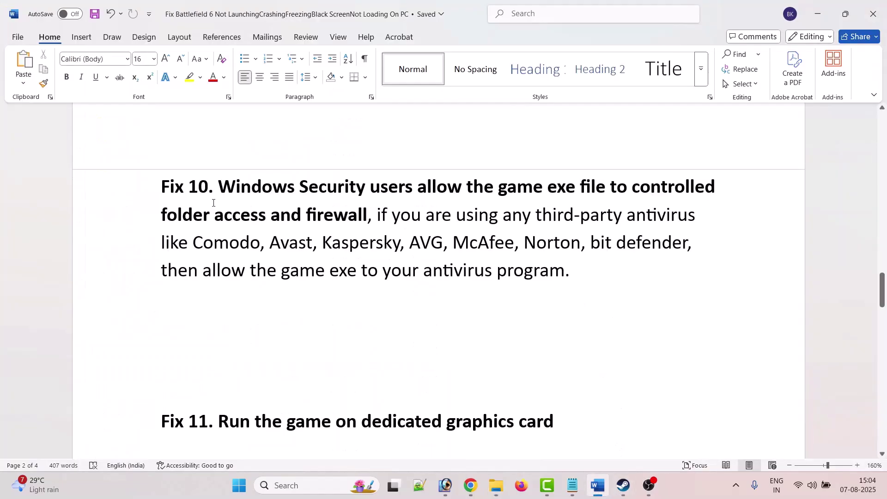
{"action": "left_click_drag", "start_coordinate": [223, 191], "coordinate": [414, 187]}
{"action": "left_click", "coordinate": [334, 215]}
Step: Open Windows Security and go to the ransomware protection list of apps allowed through Controlled folder access
{"action": "left_click", "coordinate": [297, 486]}
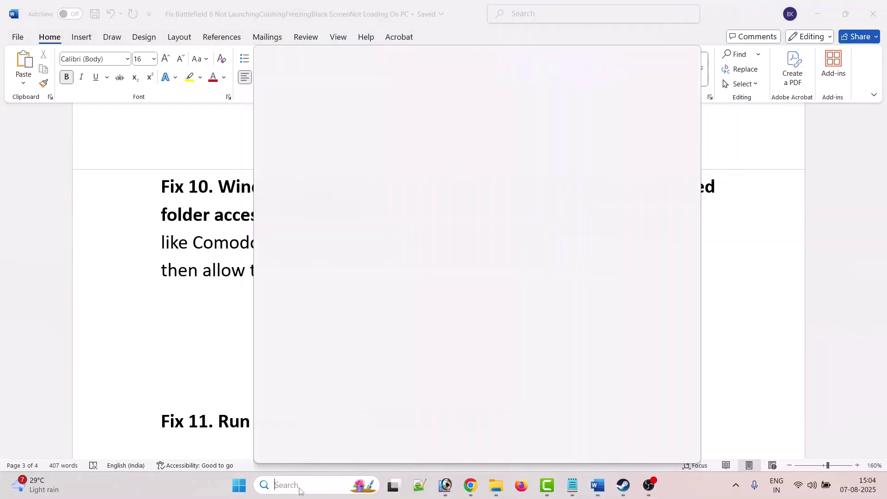
{"action": "type", "text": "windows"}
{"action": "left_click", "coordinate": [505, 206]}
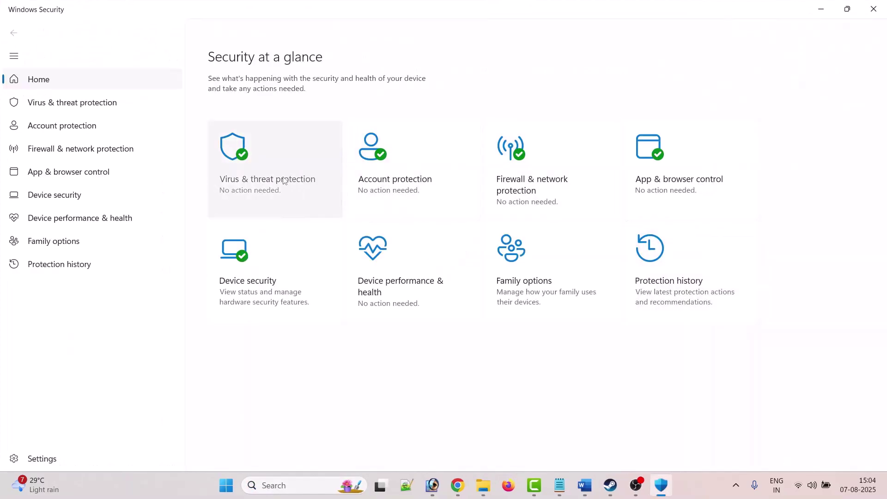
{"action": "left_click", "coordinate": [280, 181]}
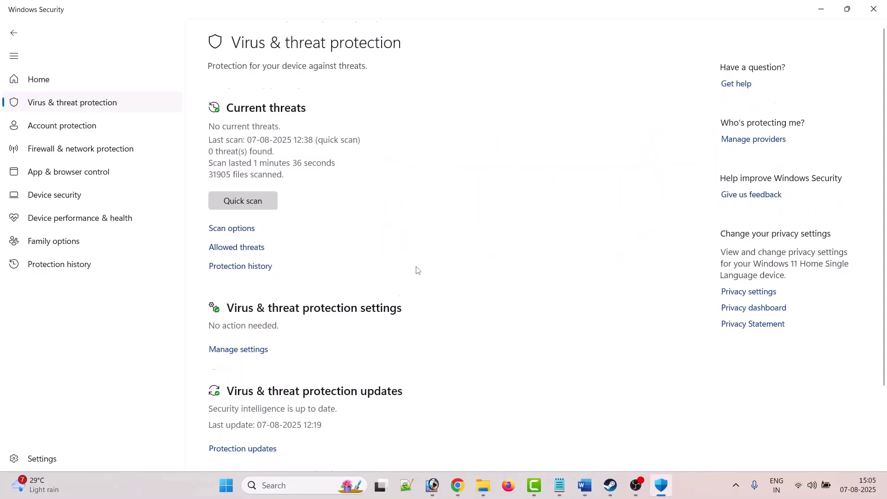
{"action": "scroll", "coordinate": [417, 270], "scroll_direction": "down", "scroll_amount": 2}
{"action": "left_click", "coordinate": [258, 437]}
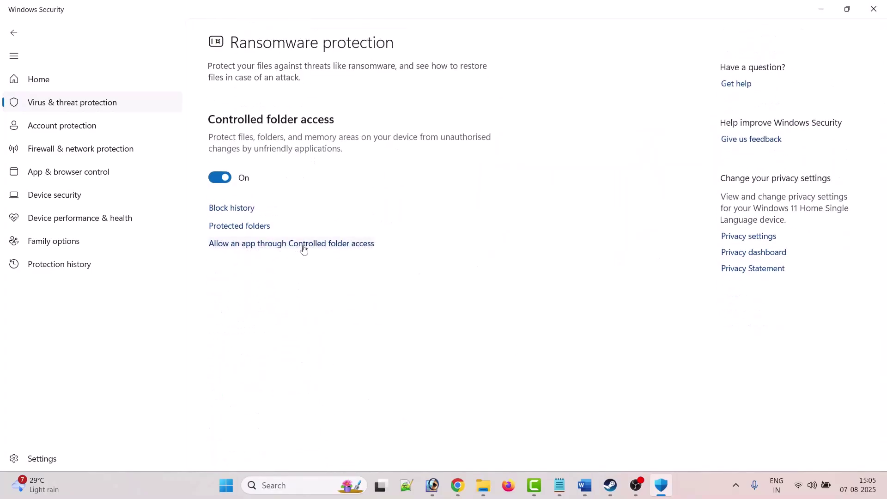
{"action": "left_click", "coordinate": [305, 244]}
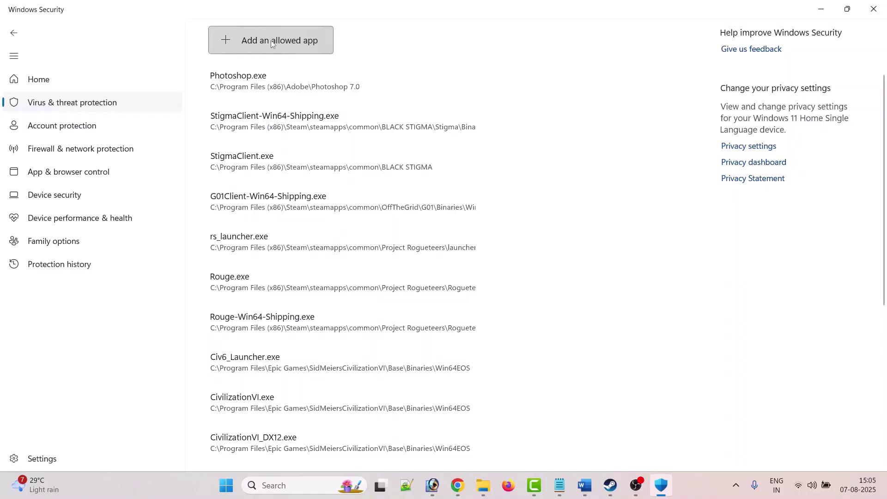
Step: Start adding an allowed app to Controlled folder access and browse to the Steam folder in Program Files (x86) on the C drive
{"action": "left_click", "coordinate": [271, 40]}
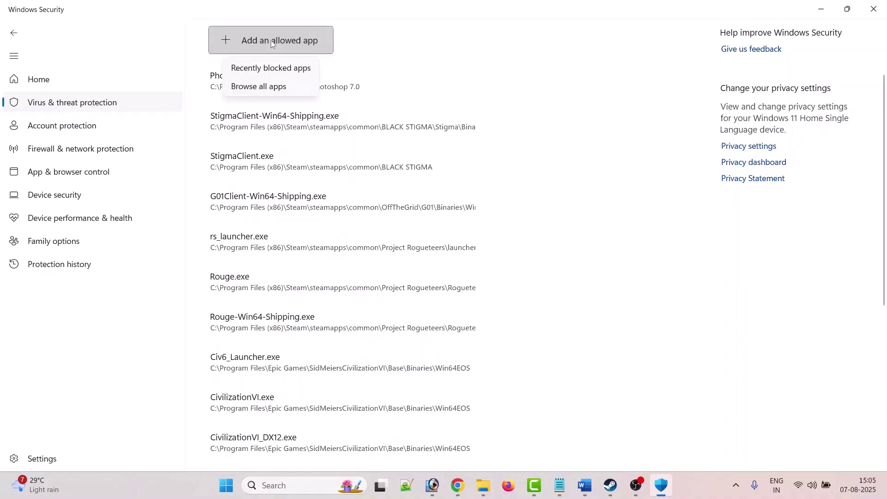
{"action": "left_click", "coordinate": [269, 86]}
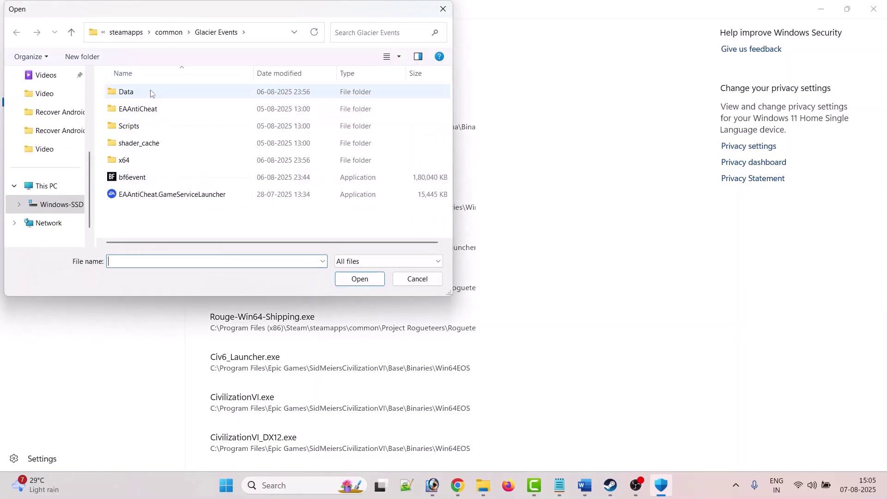
{"action": "left_click", "coordinate": [49, 185]}
{"action": "double_click", "coordinate": [202, 111]}
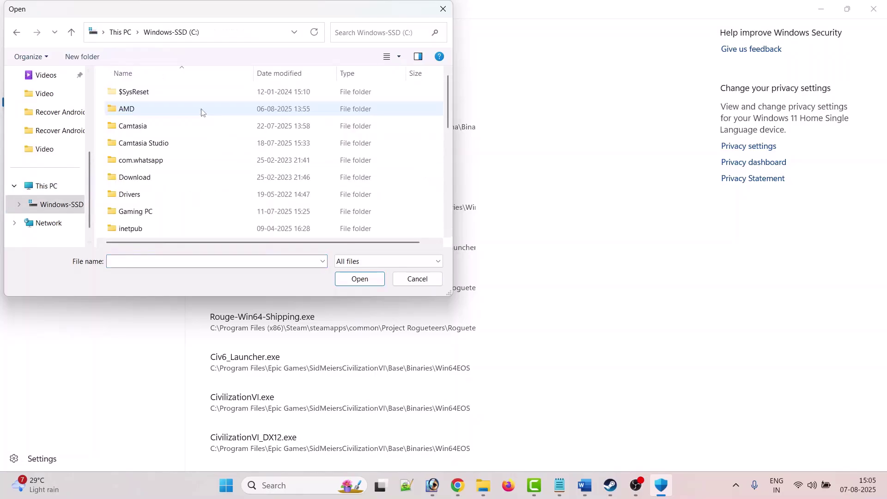
{"action": "scroll", "coordinate": [202, 113], "scroll_direction": "down", "scroll_amount": 4}
{"action": "double_click", "coordinate": [180, 140]}
{"action": "key", "text": "s"}
{"action": "key", "text": "s"}
{"action": "key", "text": "s"}
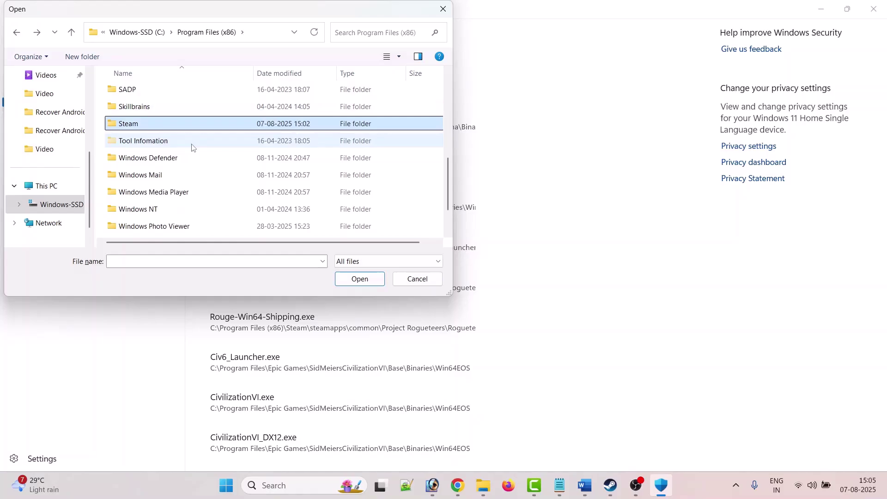
{"action": "key", "text": "Return"}
Step: Allow bf6event from the steamapps\common\Glacier Events folder through Controlled folder access
{"action": "key", "text": "s"}
{"action": "key", "text": "s"}
{"action": "key", "text": "s"}
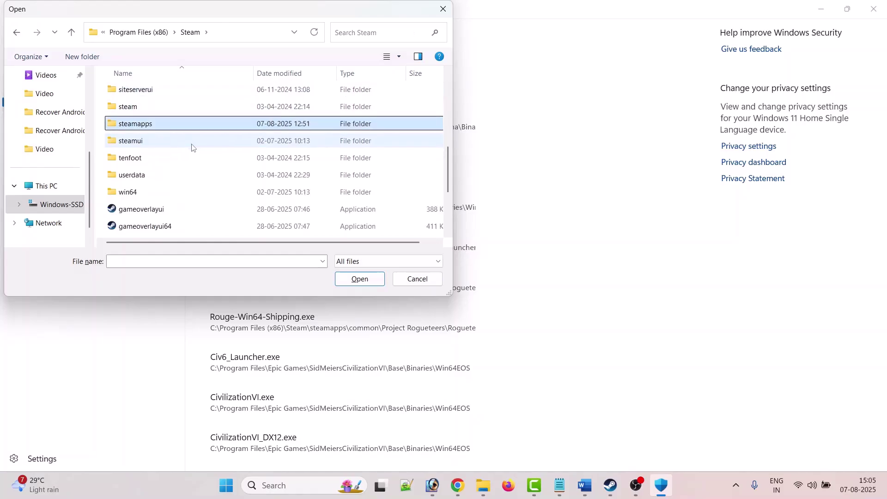
{"action": "key", "text": "Return"}
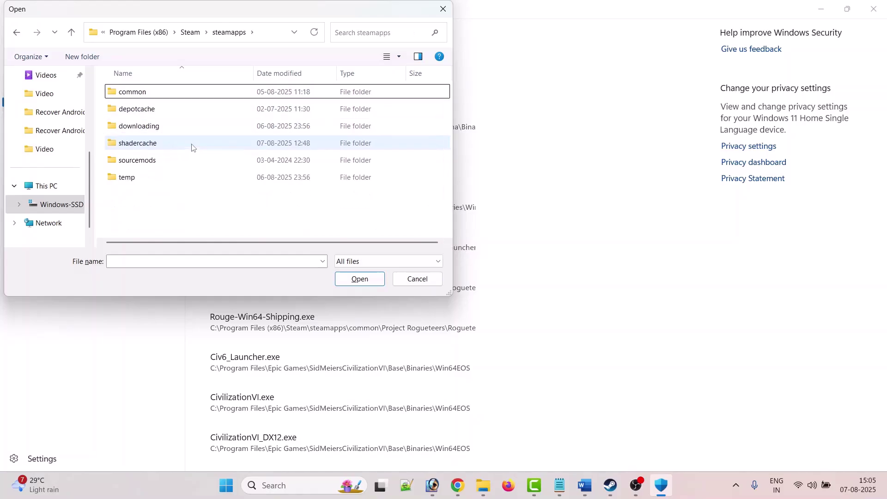
{"action": "key", "text": "Return"}
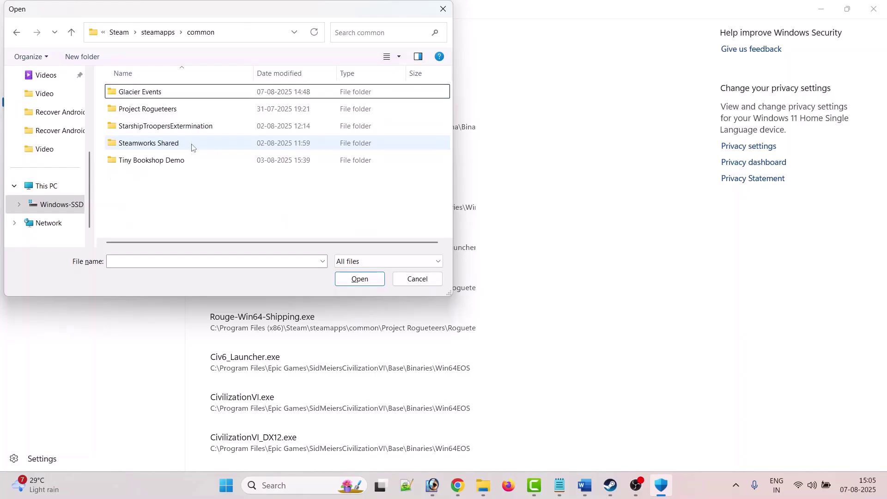
{"action": "double_click", "coordinate": [159, 93]}
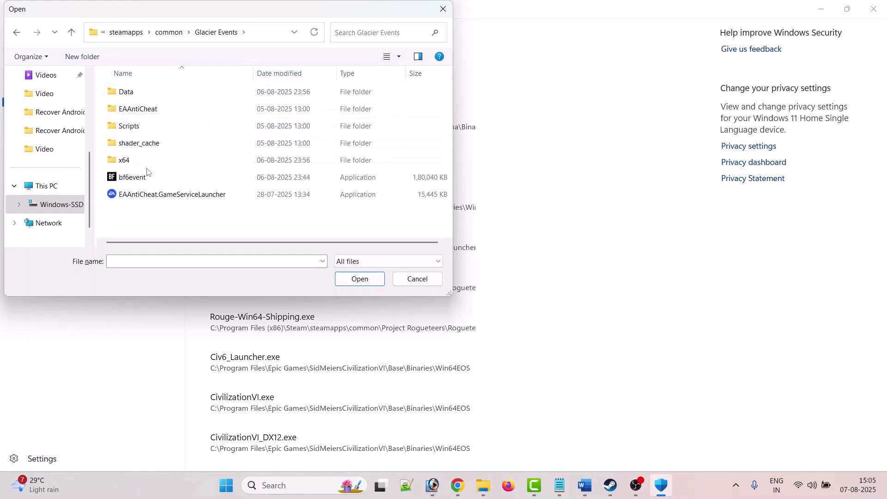
{"action": "left_click", "coordinate": [140, 180]}
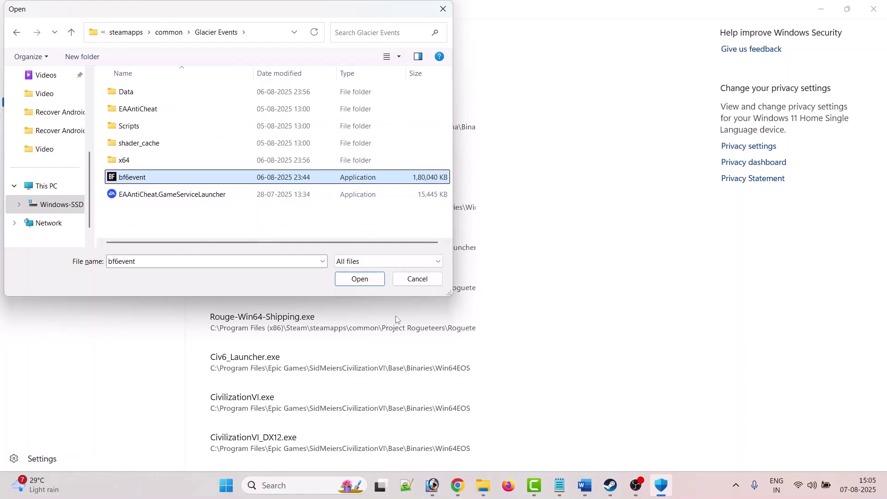
{"action": "left_click", "coordinate": [368, 280]}
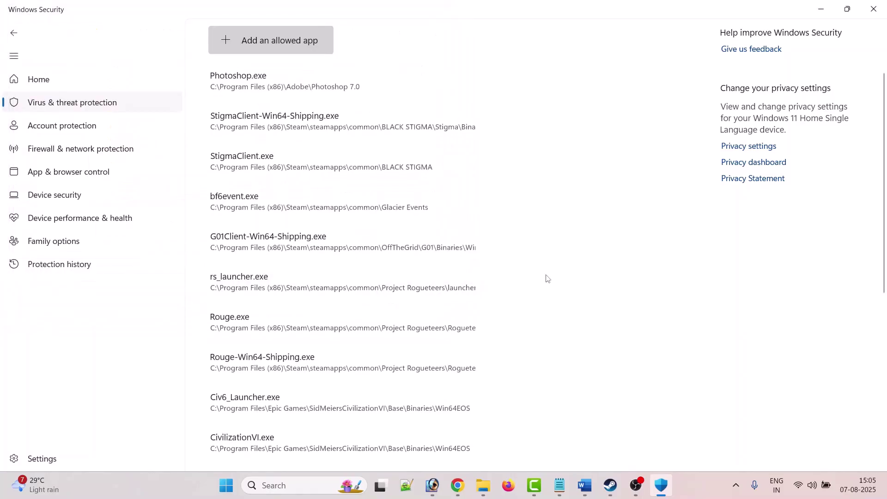
Step: Allow EAAntiCheat.GameServiceLauncher from the Glacier Events folder through Controlled folder access
{"action": "left_click", "coordinate": [277, 41]}
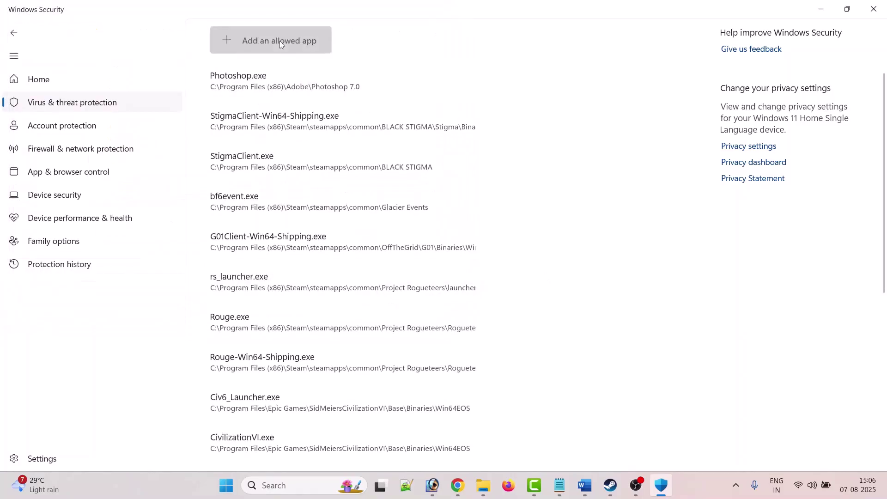
{"action": "left_click", "coordinate": [248, 86]}
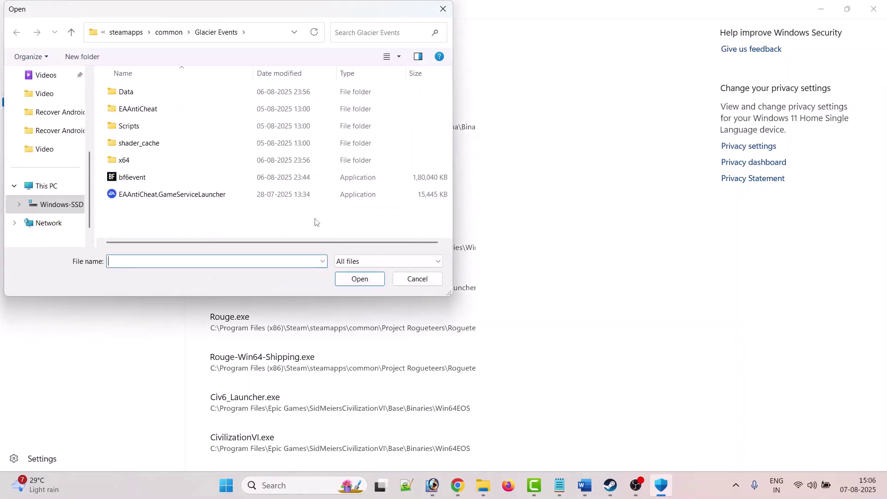
{"action": "left_click", "coordinate": [189, 194]}
{"action": "left_click", "coordinate": [360, 279]}
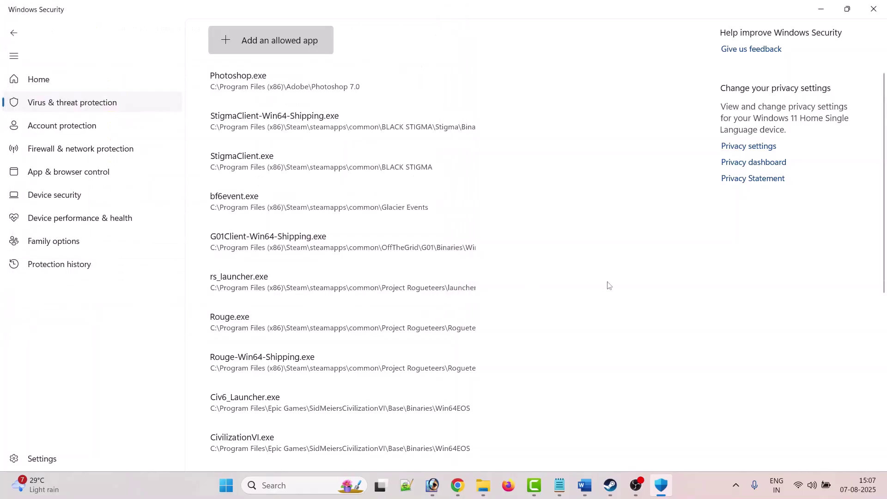
Step: Allow EAAntiCheat.Installer from the EAAntiCheat subfolder through Controlled folder access and close Windows Security
{"action": "left_click", "coordinate": [278, 41]}
{"action": "left_click", "coordinate": [266, 86]}
{"action": "double_click", "coordinate": [163, 110]}
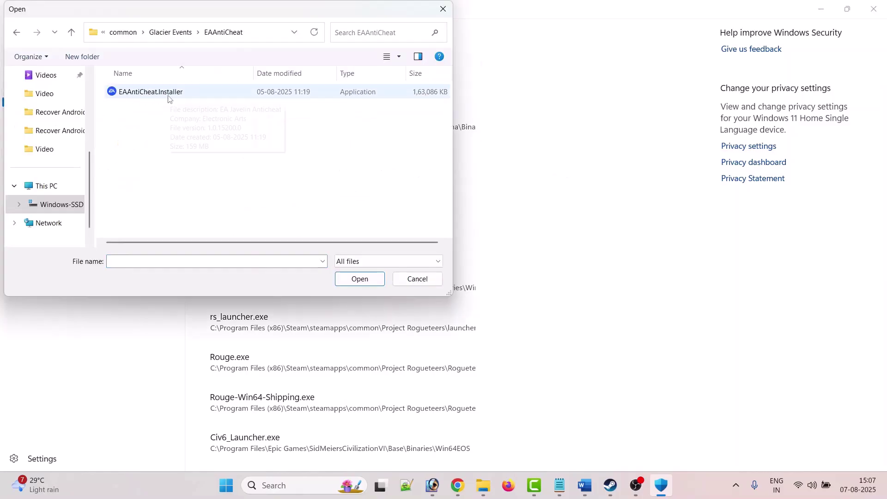
{"action": "left_click", "coordinate": [174, 94]}
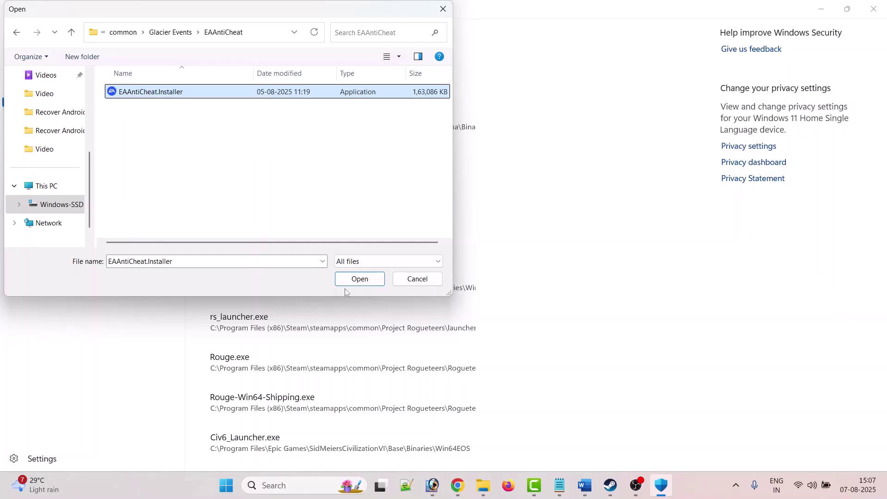
{"action": "left_click", "coordinate": [359, 279]}
{"action": "key", "text": "alt+F4"}
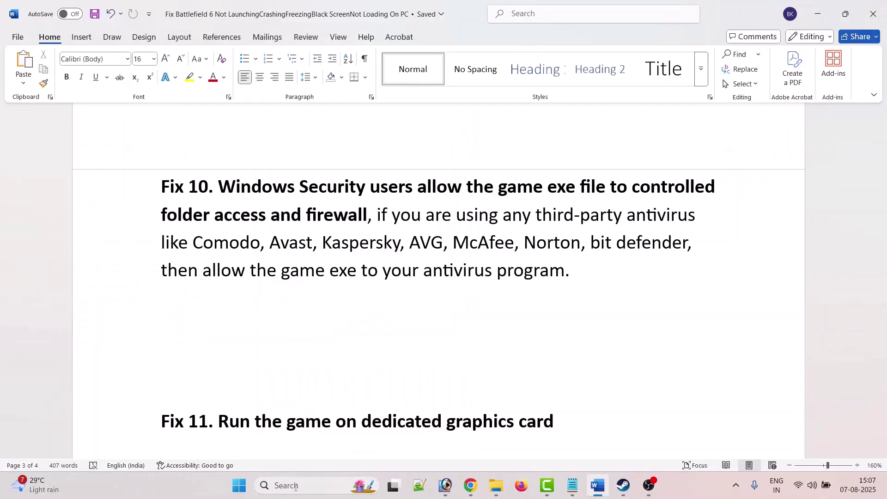
Step: Reopen Windows Security and go through firewall and network protection to the list of apps allowed through the firewall
{"action": "left_click", "coordinate": [296, 486]}
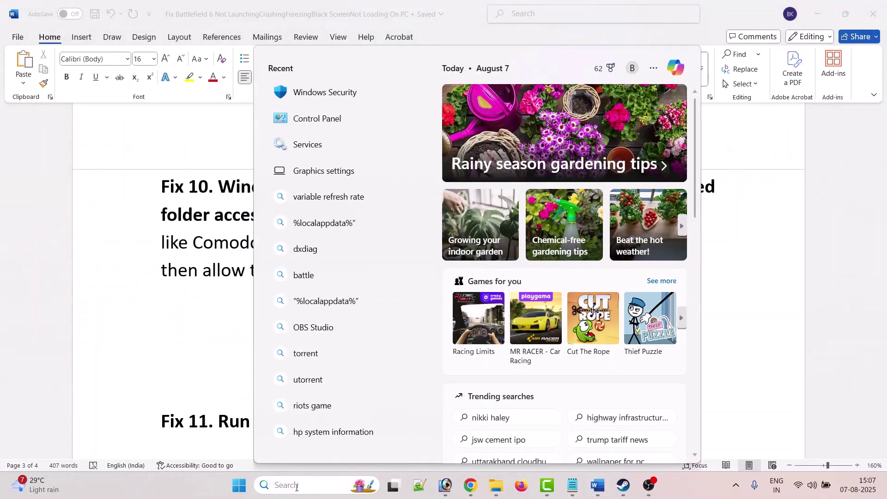
{"action": "type", "text": "windows se"}
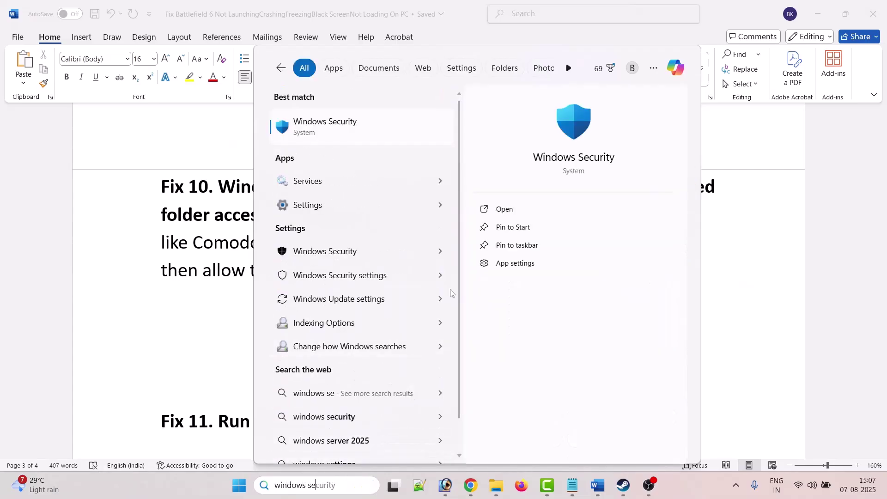
{"action": "left_click", "coordinate": [505, 209]}
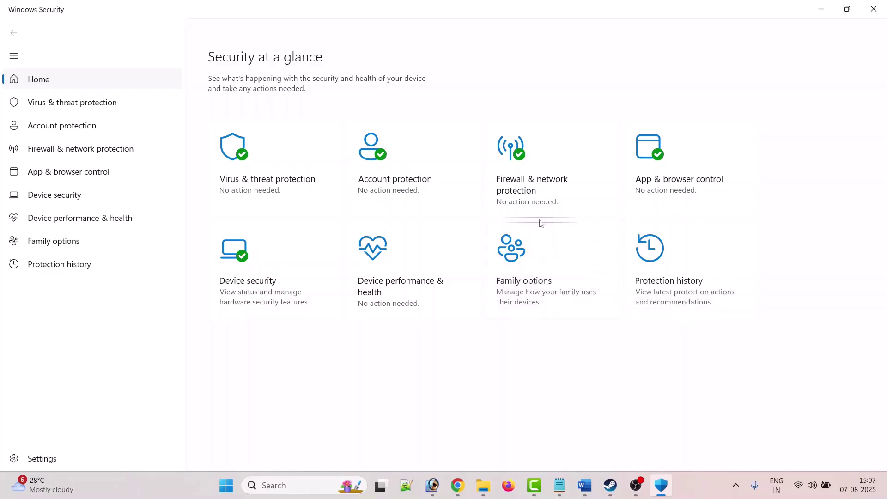
{"action": "left_click", "coordinate": [550, 189]}
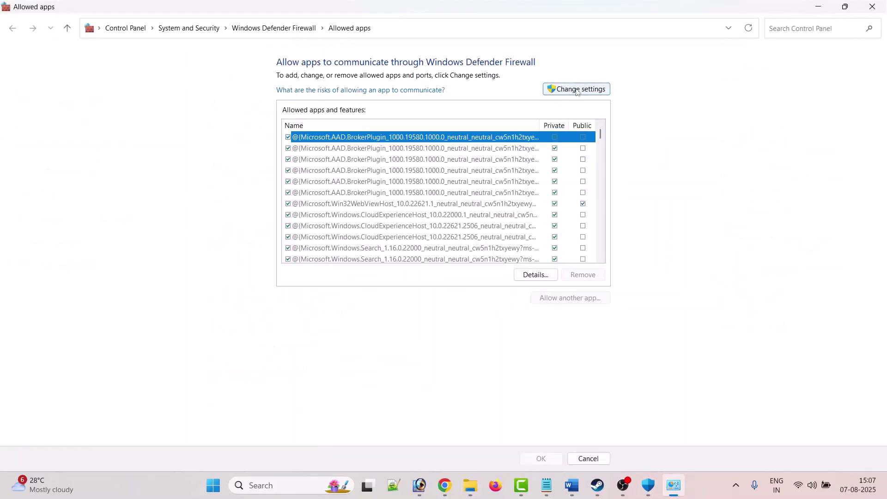
Step: Enable changes to the firewall's allowed apps, start adding another app and browse to the Steam folder in Program Files (x86)
{"action": "left_click", "coordinate": [585, 296]}
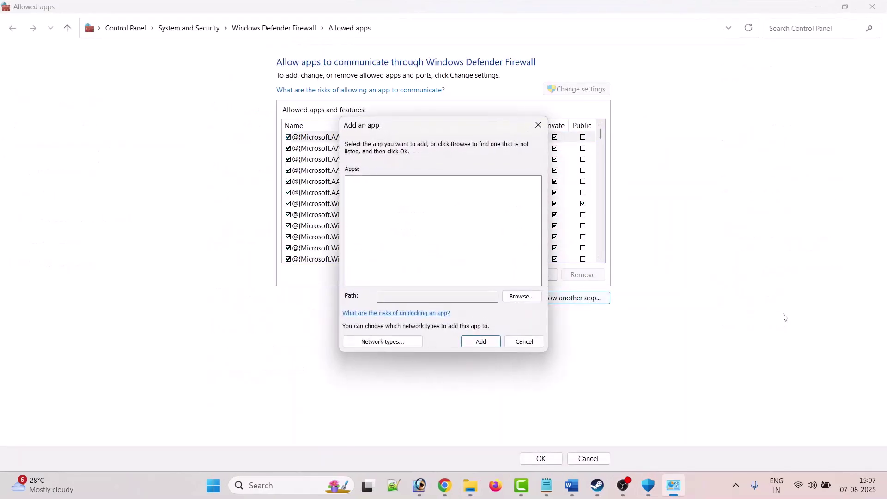
{"action": "left_click", "coordinate": [523, 296]}
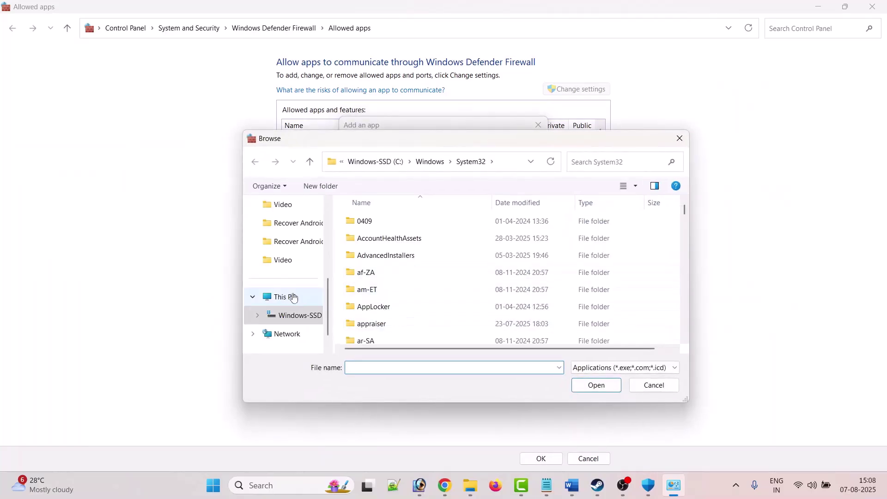
{"action": "left_click", "coordinate": [289, 297]}
{"action": "double_click", "coordinate": [445, 238]}
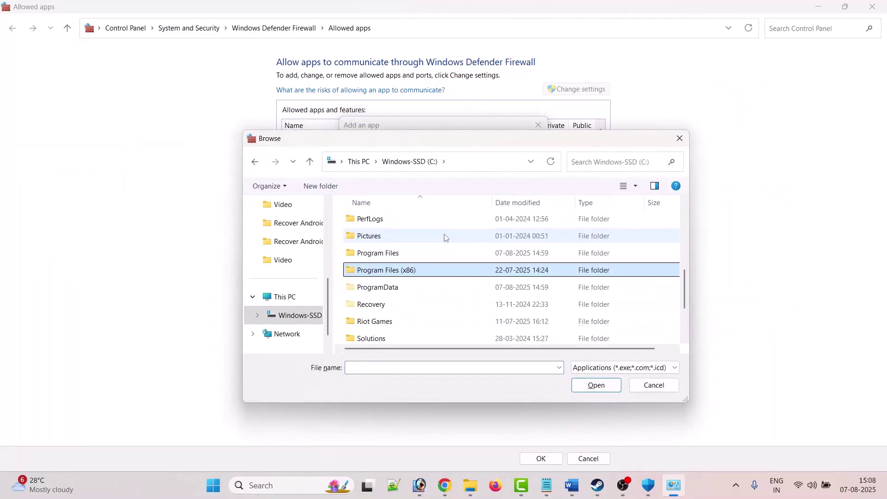
{"action": "scroll", "coordinate": [445, 238], "scroll_direction": "down", "scroll_amount": 4}
{"action": "double_click", "coordinate": [445, 238]}
{"action": "type", "text": "st"}
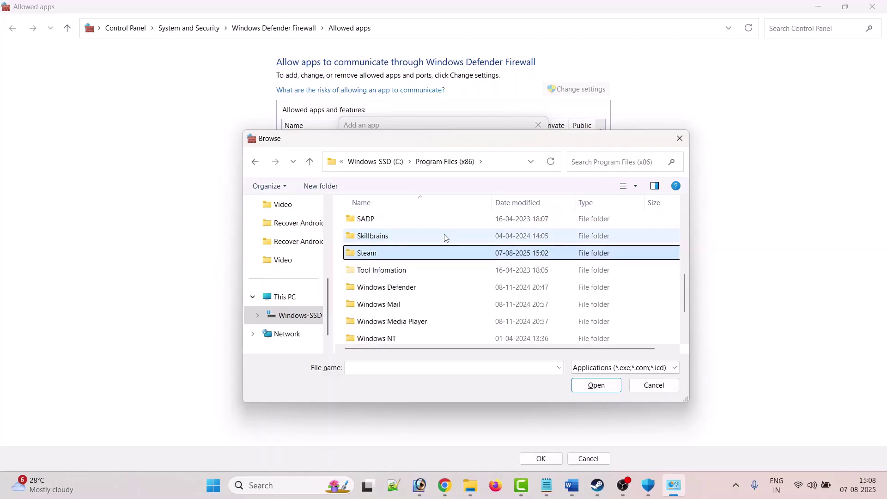
{"action": "key", "text": "Return"}
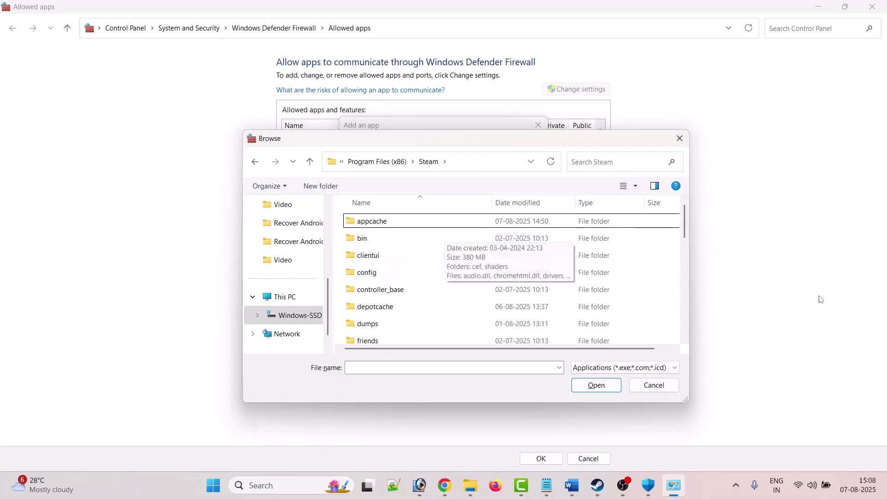
Step: Add bf6event from steamapps\common\Glacier Events to the firewall's allowed apps and allow Battlefield 6 Open Beta on private networks
{"action": "type", "text": "steama"}
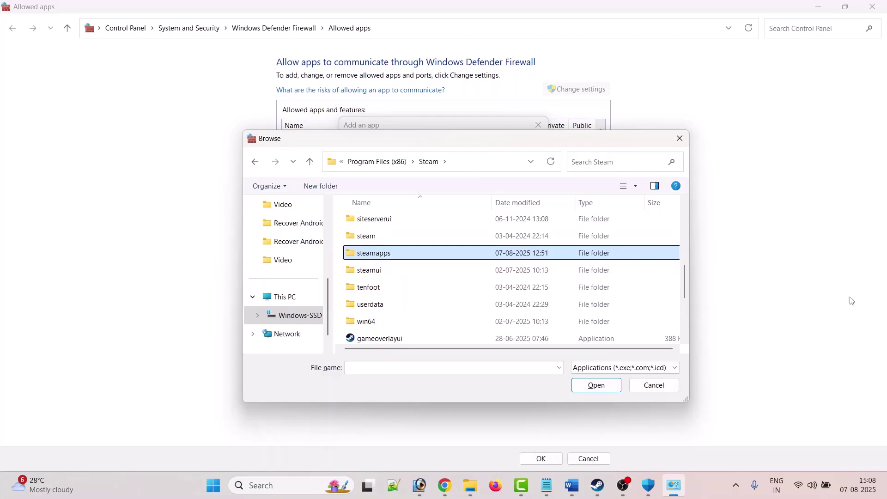
{"action": "key", "text": "Return"}
{"action": "key", "text": "Return"}
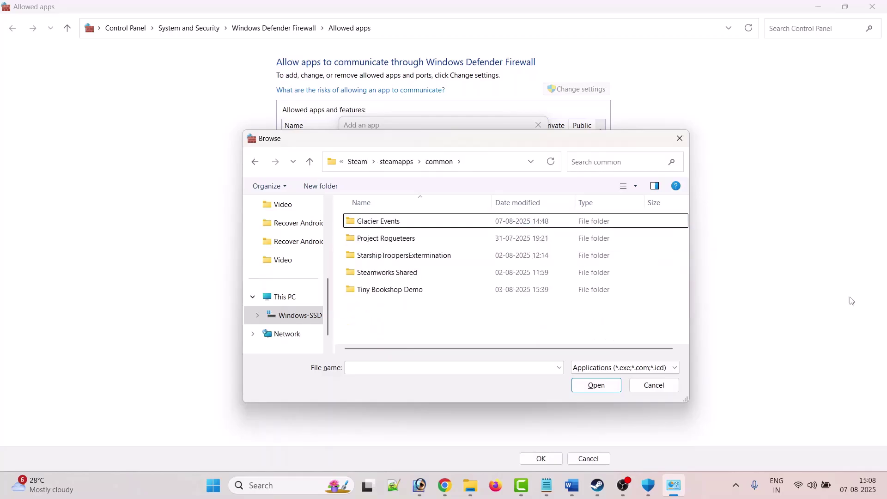
{"action": "double_click", "coordinate": [420, 226]}
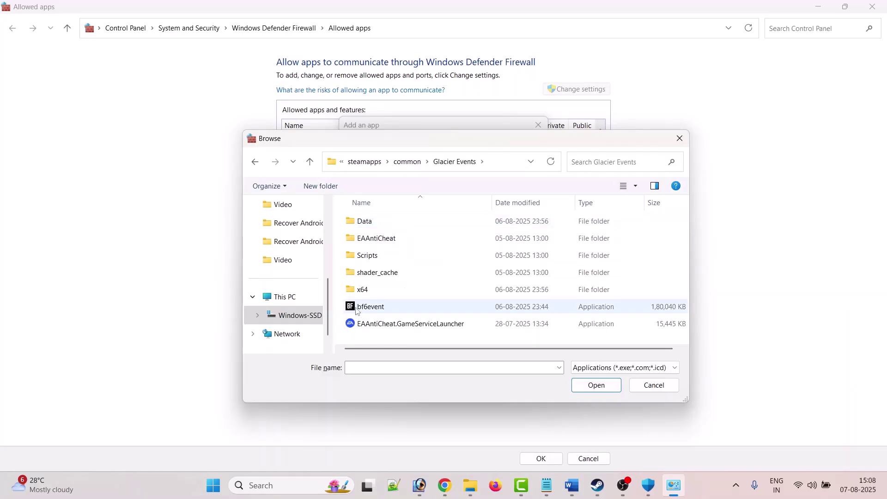
{"action": "left_click", "coordinate": [381, 308]}
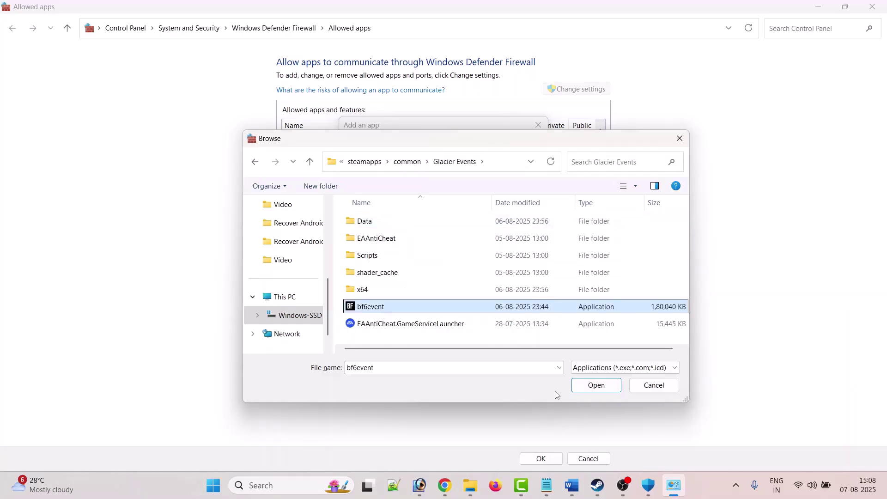
{"action": "left_click", "coordinate": [596, 385]}
{"action": "left_click", "coordinate": [481, 341]}
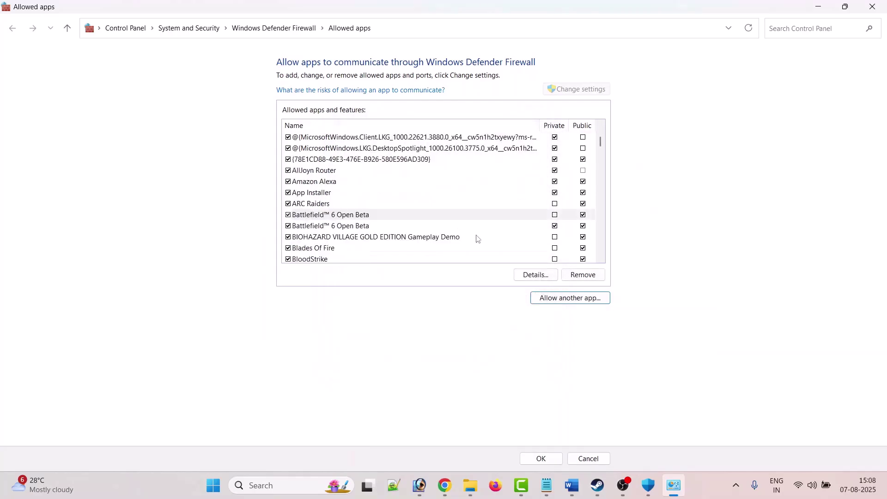
{"action": "left_click", "coordinate": [555, 215]}
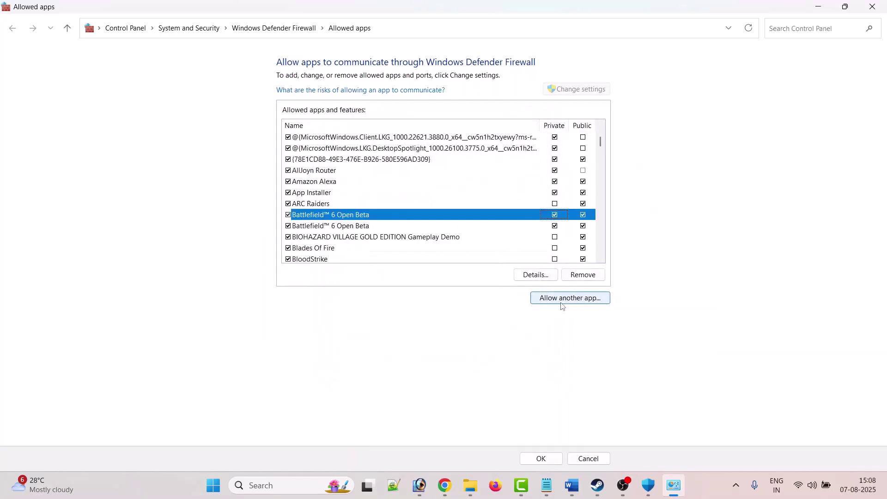
Step: Try to add EAAntiCheat.GameServiceLauncher from the Glacier Events folder to the firewall's allowed apps
{"action": "left_click", "coordinate": [579, 298]}
{"action": "left_click", "coordinate": [531, 300]}
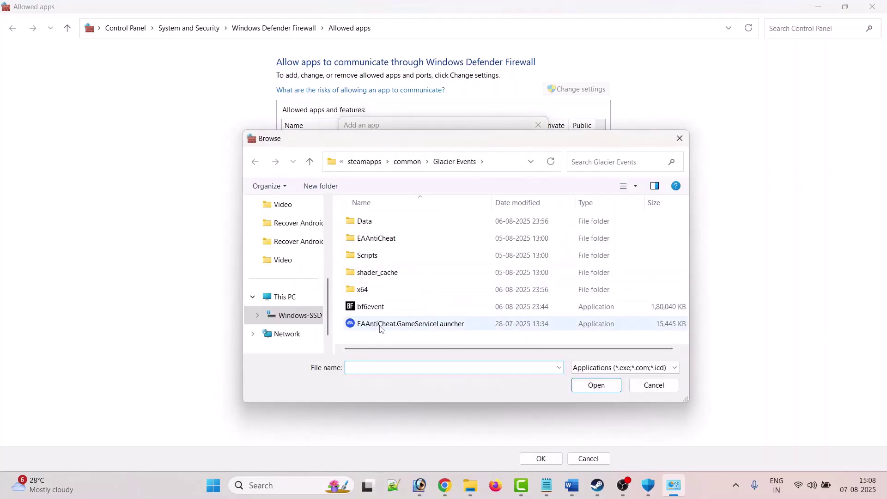
{"action": "left_click", "coordinate": [445, 327]}
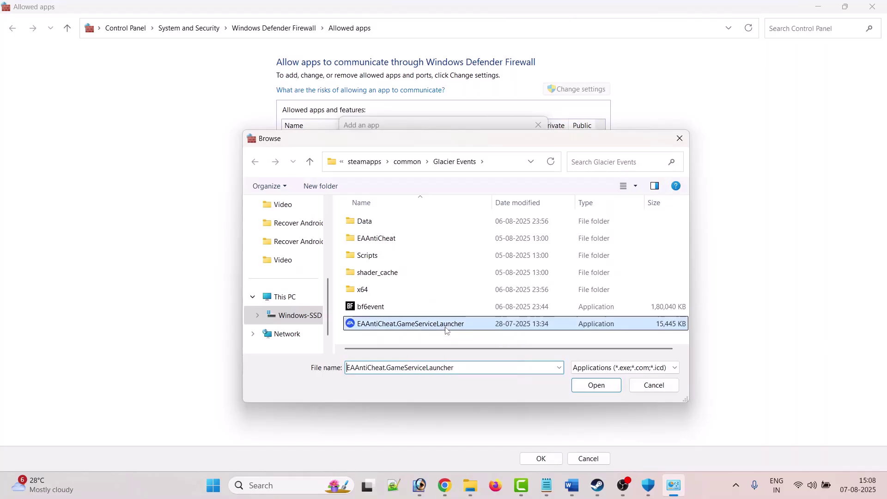
{"action": "left_click", "coordinate": [596, 385]}
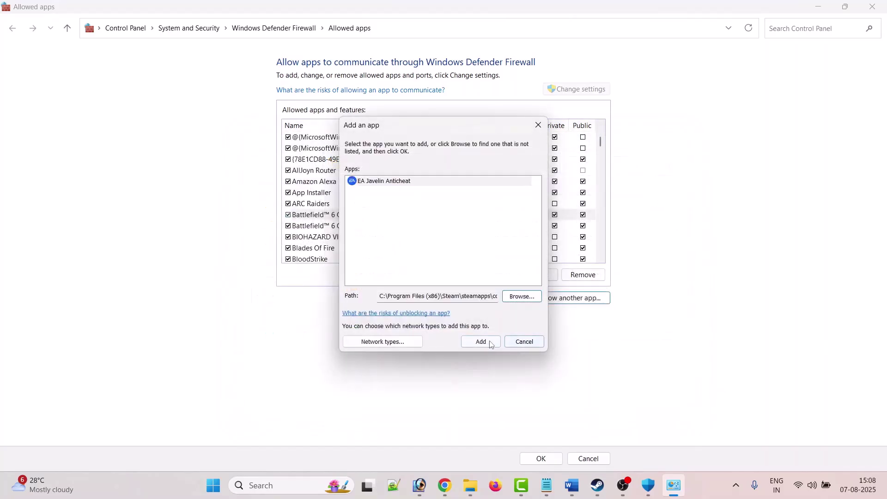
{"action": "left_click", "coordinate": [493, 344]}
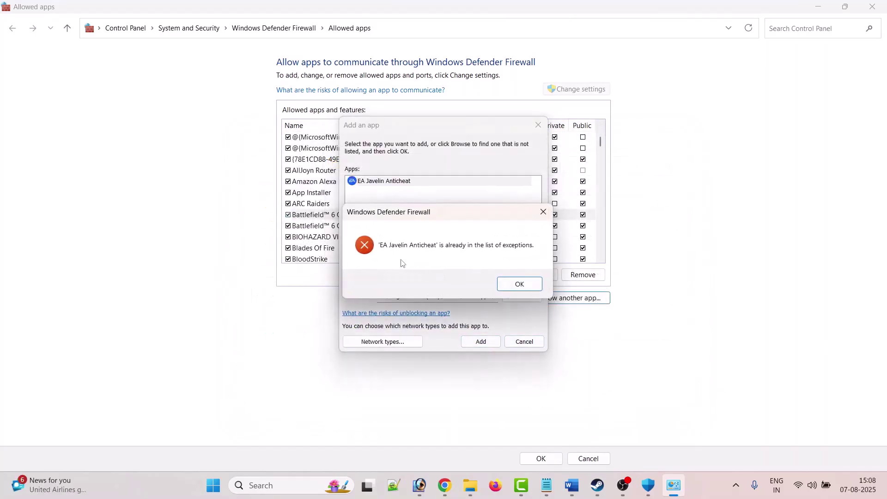
Step: Add EAAntiCheat.Installer from the Glacier Events\EAAntiCheat folder to the firewall's allowed apps, allow EA Javelin Anticheat on private networks and save the changes
{"action": "left_click", "coordinate": [520, 284]}
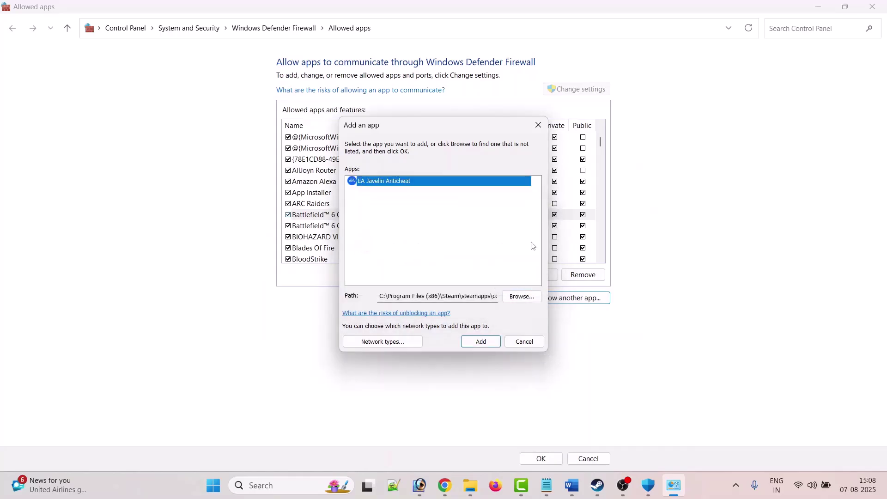
{"action": "left_click", "coordinate": [524, 342]}
{"action": "left_click", "coordinate": [583, 299]}
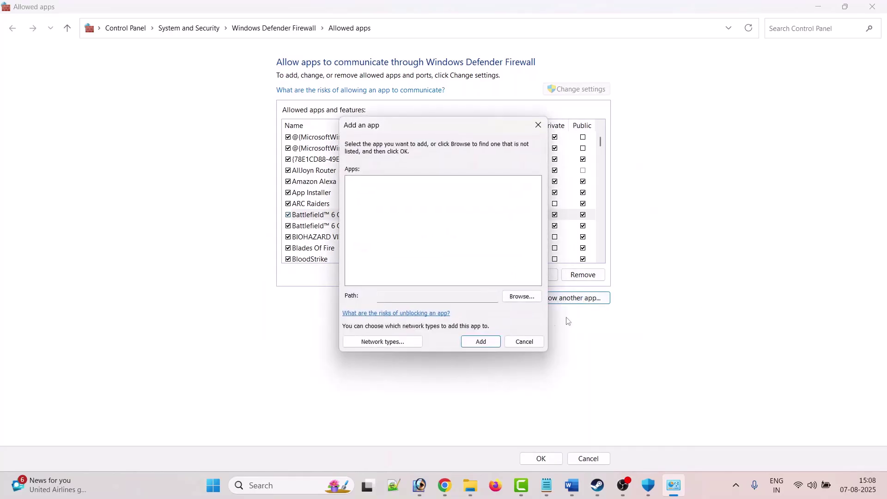
{"action": "left_click", "coordinate": [522, 303]}
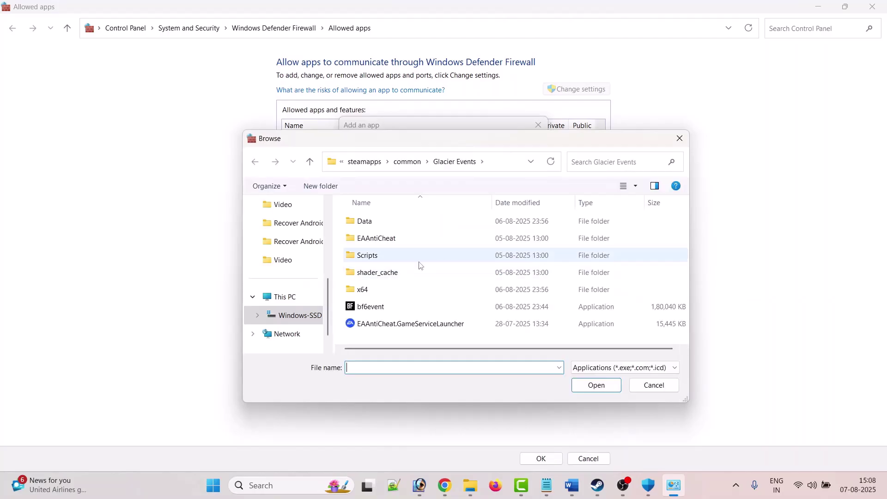
{"action": "double_click", "coordinate": [393, 242]}
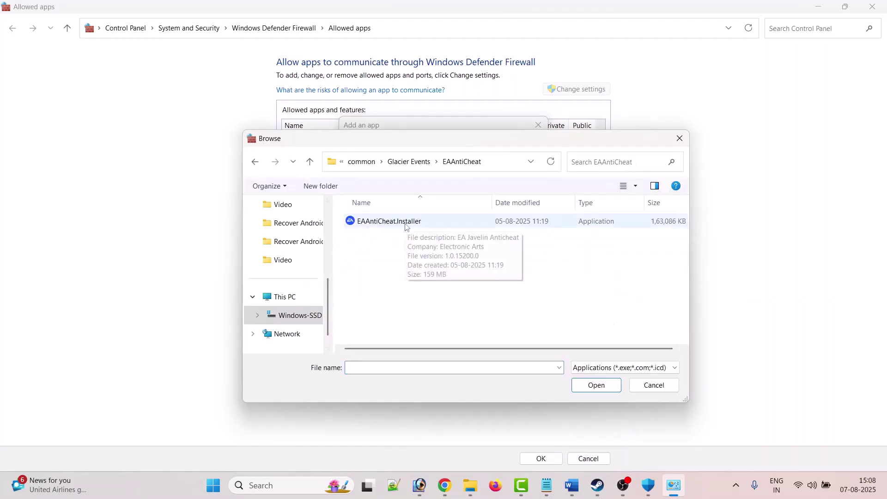
{"action": "left_click", "coordinate": [405, 226]}
{"action": "left_click", "coordinate": [596, 385]}
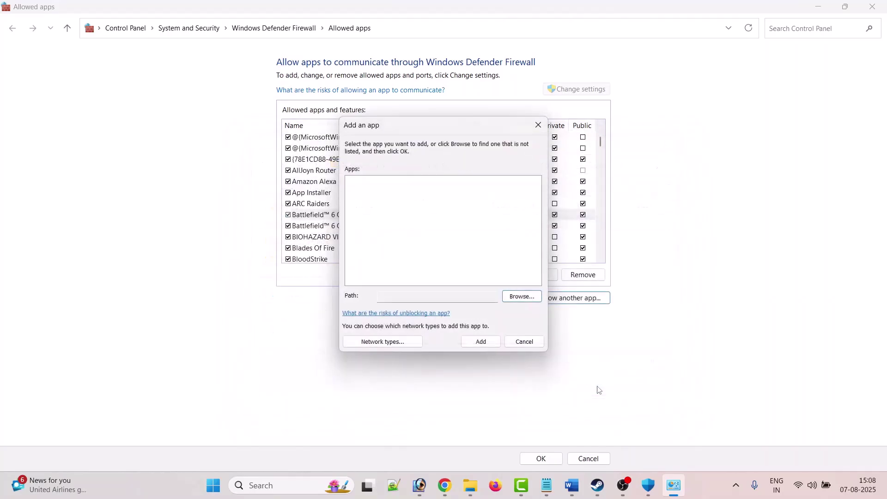
{"action": "left_click", "coordinate": [480, 342]}
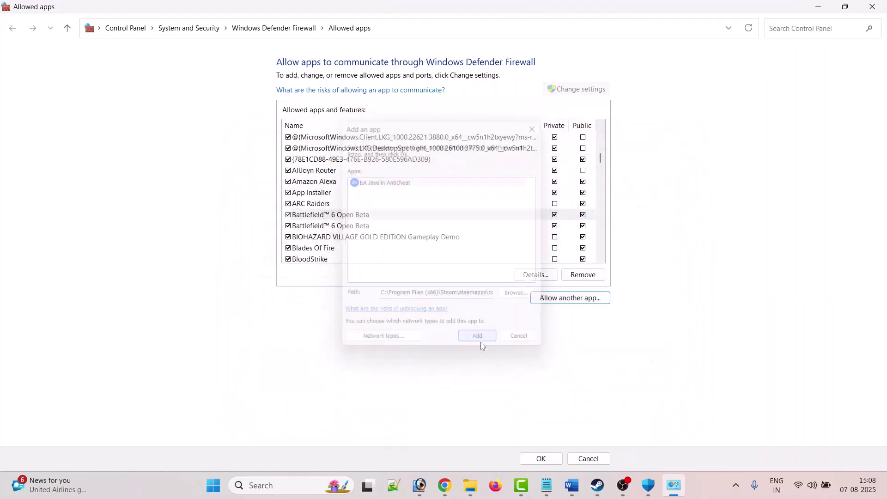
{"action": "left_click", "coordinate": [555, 215]}
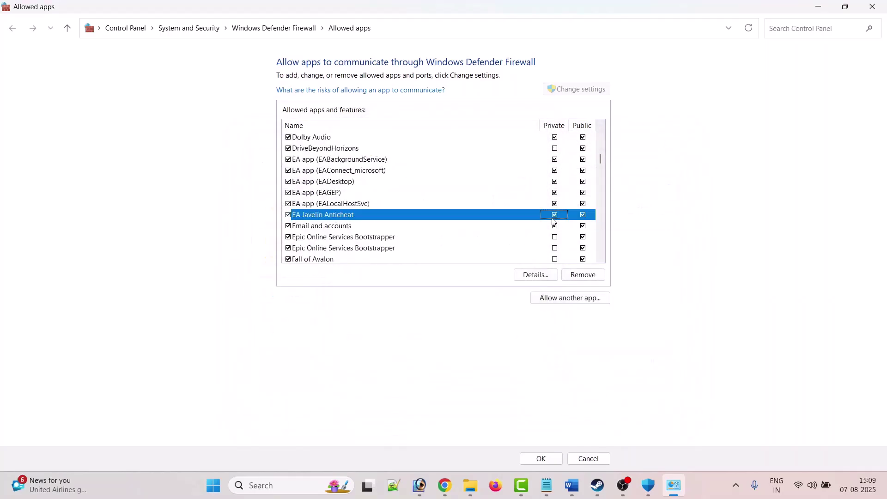
{"action": "left_click", "coordinate": [541, 459]}
Step: Switch to the Word document and read the Fix 11 heading about running the game on the dedicated graphics card
{"action": "key", "text": "alt+Tab"}
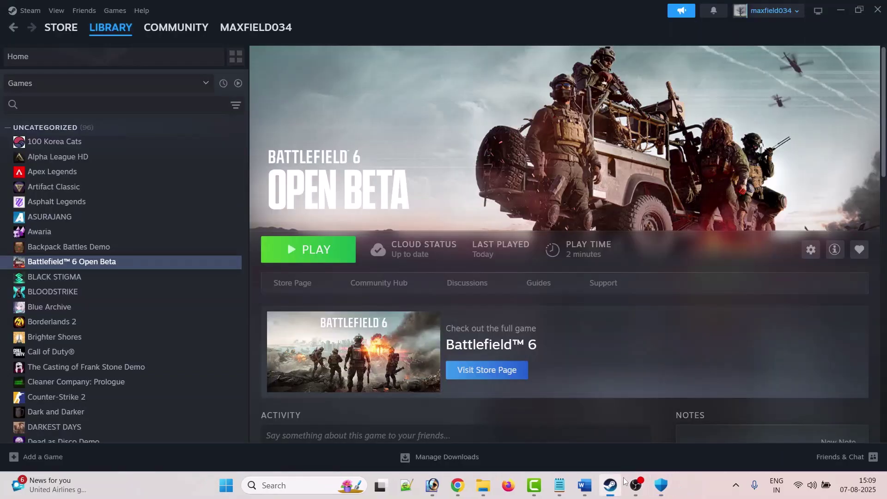
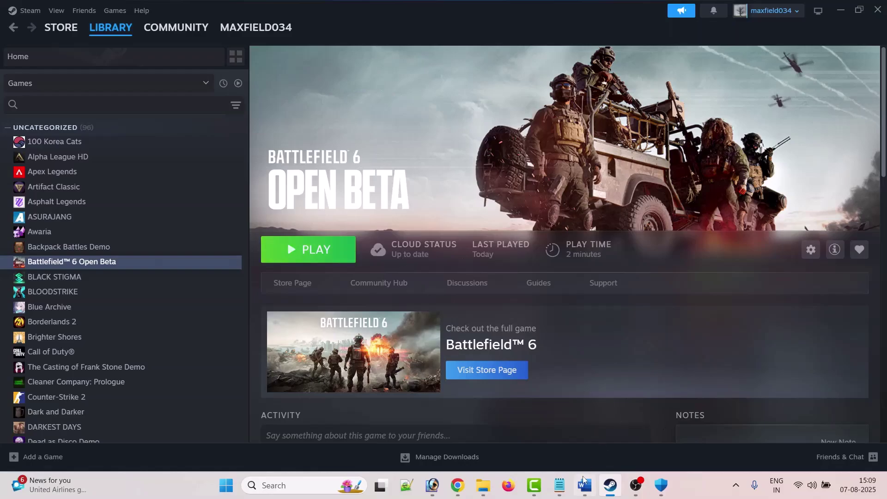
{"action": "scroll", "coordinate": [577, 341], "scroll_direction": "down", "scroll_amount": 5}
{"action": "left_click_drag", "start_coordinate": [219, 203], "coordinate": [518, 204]}
{"action": "left_click", "coordinate": [356, 268]}
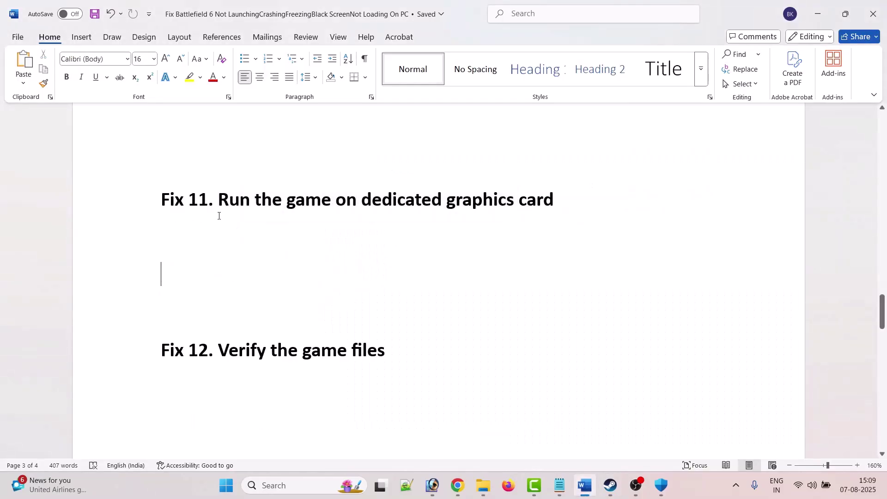
{"action": "left_click_drag", "start_coordinate": [221, 203], "coordinate": [555, 203]}
{"action": "left_click", "coordinate": [488, 289]}
Step: Search Windows for graphics settings and open the Graphics settings page
{"action": "left_click", "coordinate": [303, 486]}
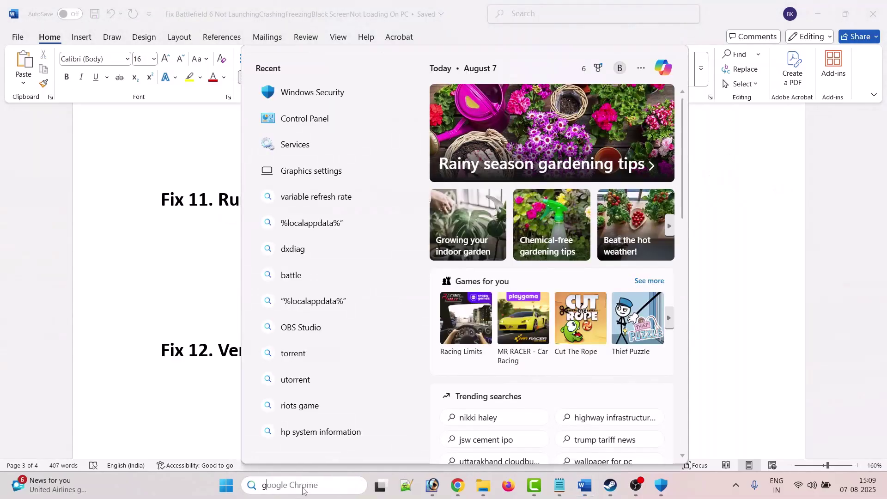
{"action": "type", "text": "graphic"}
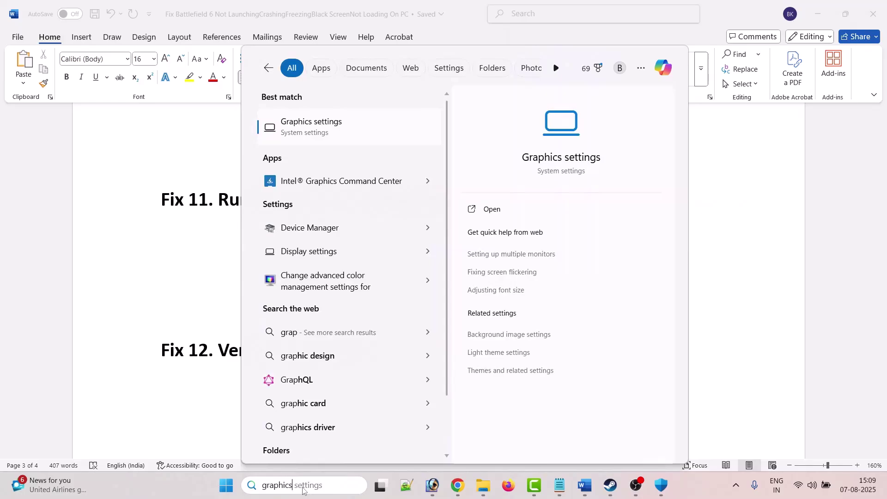
{"action": "type", "text": "settings"}
{"action": "left_click", "coordinate": [517, 217]}
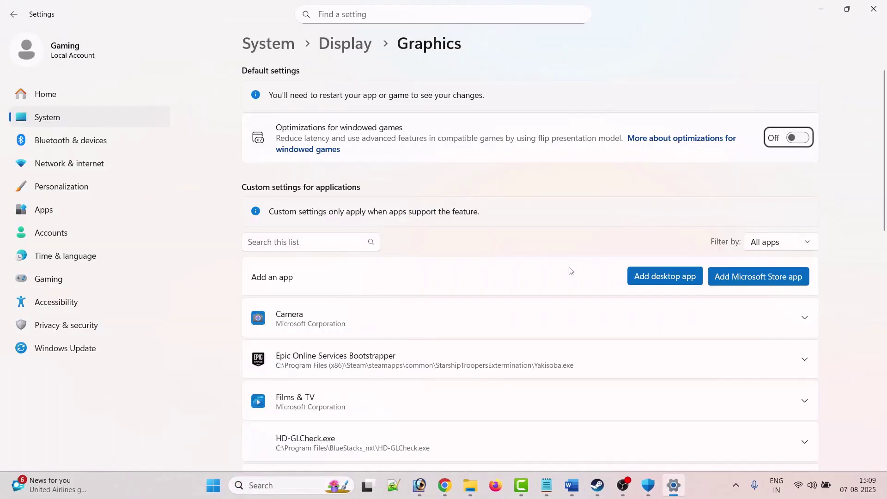
Step: Start adding a desktop app to the custom graphics settings and browse to the Steam folder in Program Files (x86) on the C drive
{"action": "left_click", "coordinate": [667, 279]}
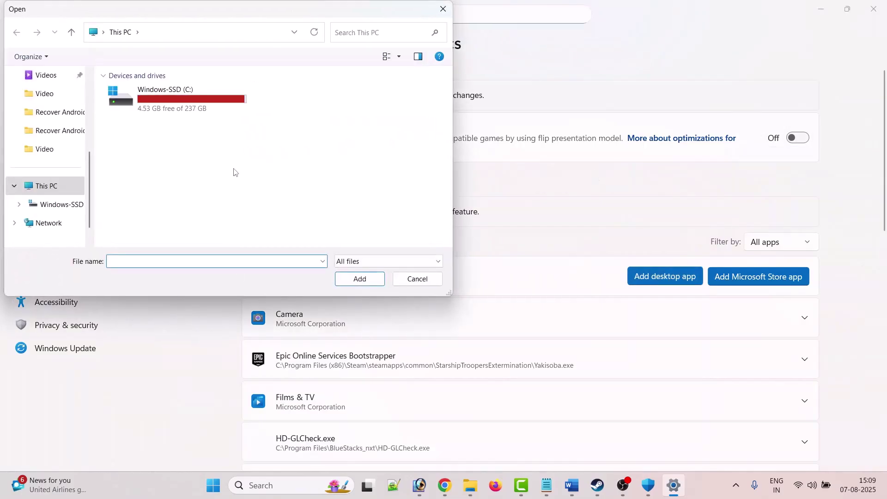
{"action": "left_click", "coordinate": [177, 104]}
{"action": "double_click", "coordinate": [177, 104]}
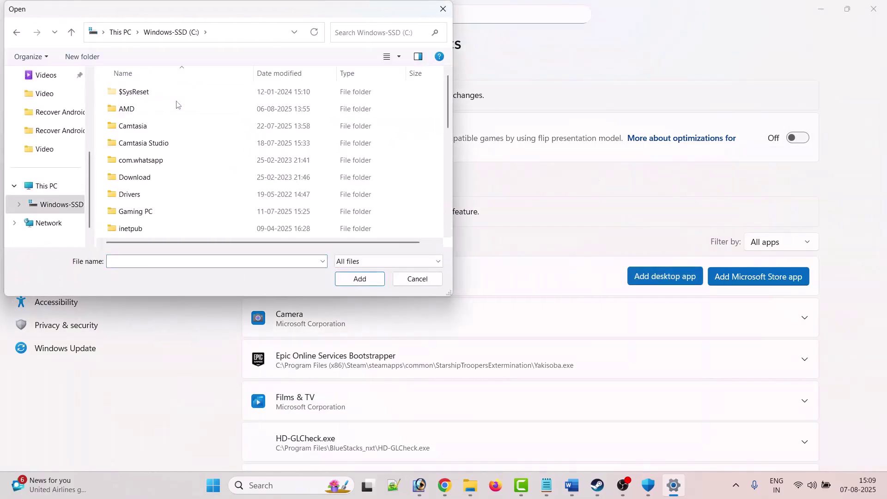
{"action": "scroll", "coordinate": [177, 104], "scroll_direction": "down", "scroll_amount": 2}
{"action": "key", "text": "p"}
{"action": "key", "text": "p"}
{"action": "key", "text": "p"}
{"action": "key", "text": "p"}
{"action": "key", "text": "Return"}
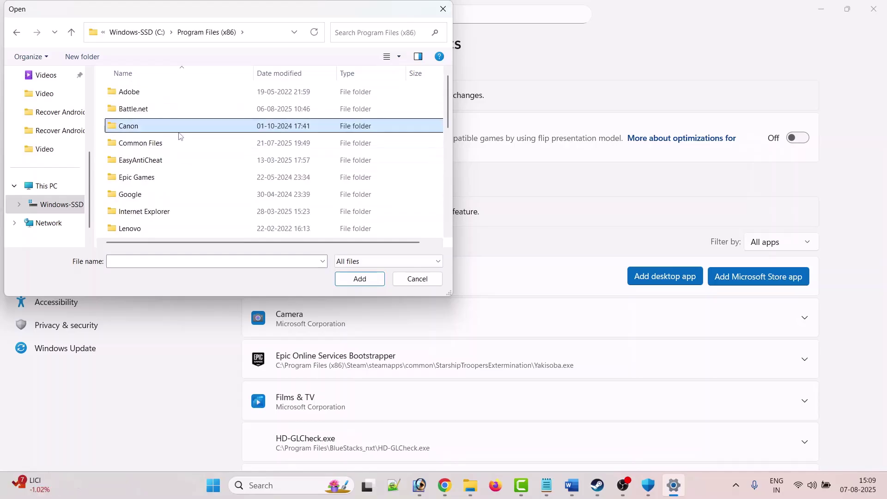
{"action": "key", "text": "s"}
{"action": "key", "text": "s"}
{"action": "key", "text": "s"}
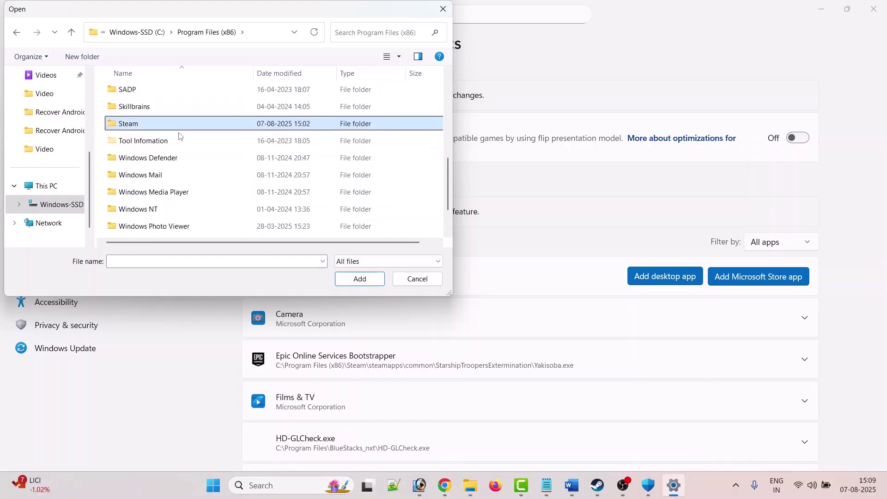
{"action": "key", "text": "Return"}
Step: Add bf6event from steamapps\common\Glacier Events to the apps with custom graphics settings
{"action": "key", "text": "s"}
{"action": "key", "text": "s"}
{"action": "key", "text": "s"}
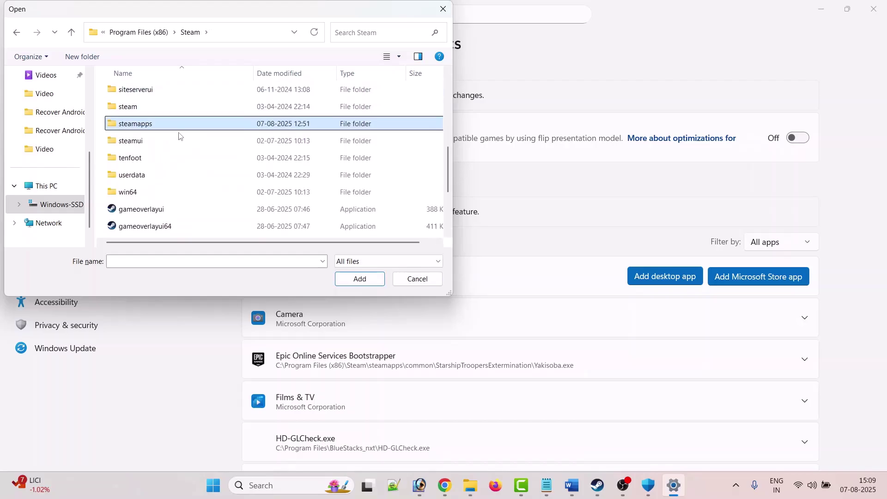
{"action": "key", "text": "Return"}
{"action": "key", "text": "c"}
{"action": "key", "text": "Return"}
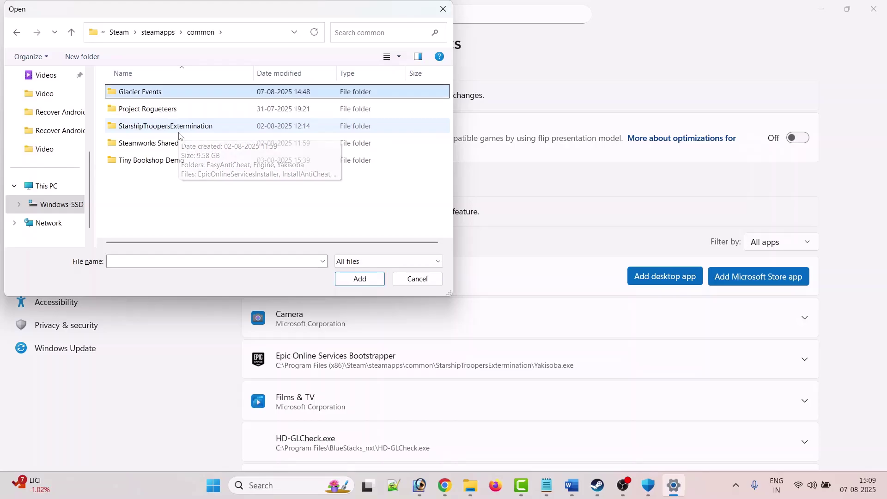
{"action": "key", "text": "g"}
{"action": "key", "text": "Return"}
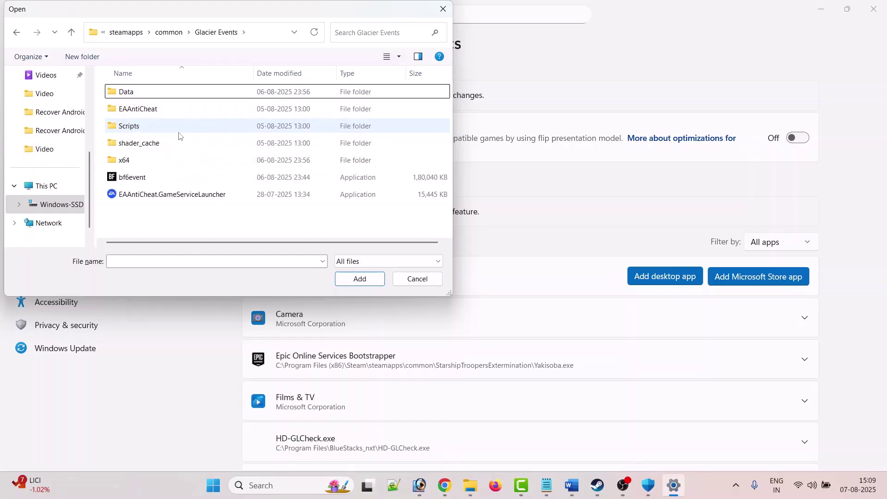
{"action": "left_click", "coordinate": [137, 181]}
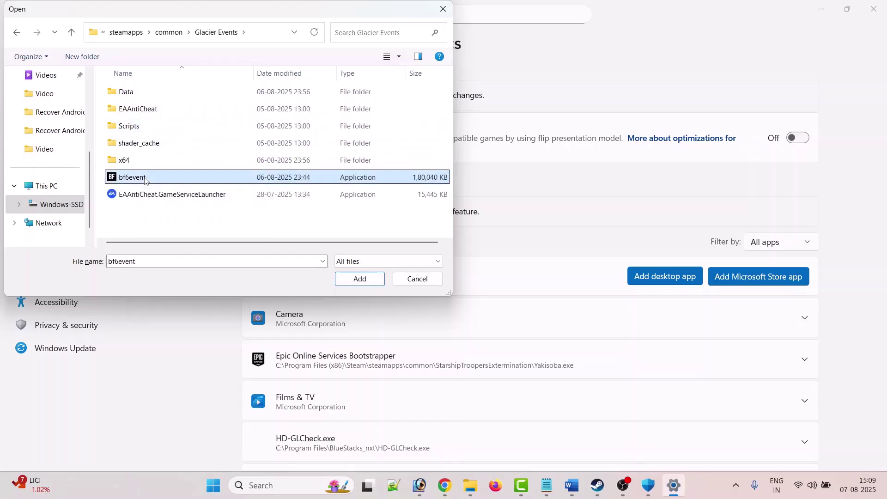
{"action": "left_click", "coordinate": [342, 283]}
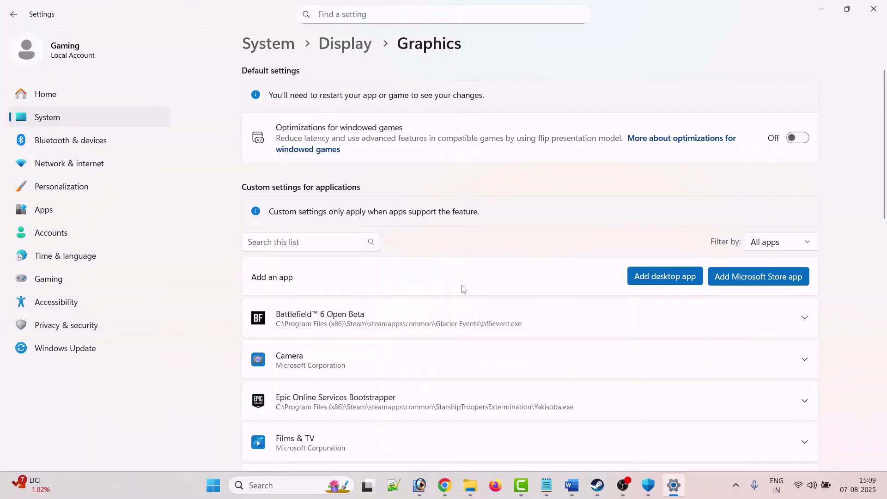
Step: Set the GPU preference of Battlefield 6 Open Beta to High Performance (Intel(R) UHD Graphics)
{"action": "scroll", "coordinate": [864, 234], "scroll_direction": "down", "scroll_amount": 3}
{"action": "left_click", "coordinate": [779, 199]}
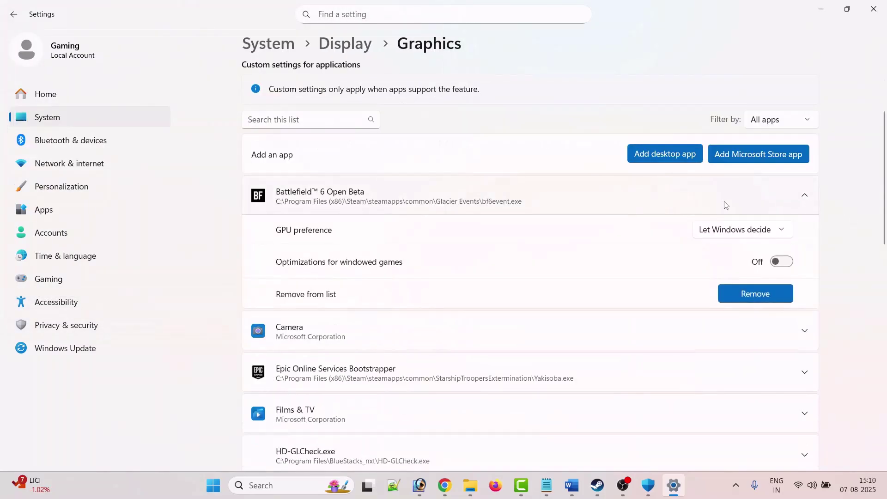
{"action": "left_click", "coordinate": [751, 234]}
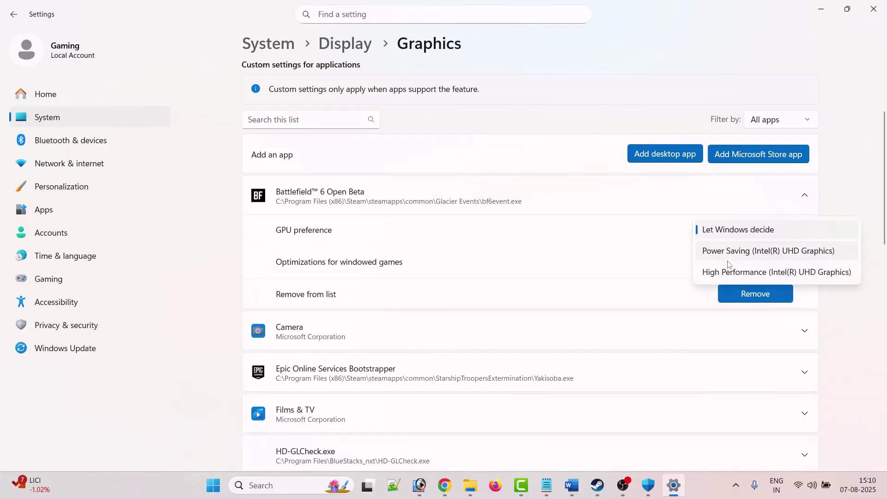
{"action": "left_click", "coordinate": [749, 273]}
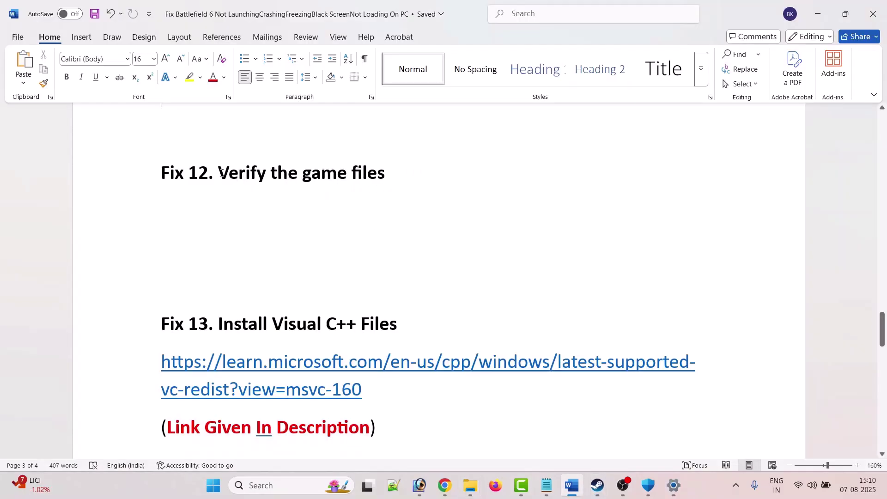
Step: For Fix 12, switch to Steam and view the file verification option under Battlefield 6 Open Beta's installed files, leaving the properties closed
{"action": "left_click_drag", "start_coordinate": [222, 174], "coordinate": [385, 175]}
{"action": "left_click", "coordinate": [166, 247]}
{"action": "left_click", "coordinate": [601, 494]}
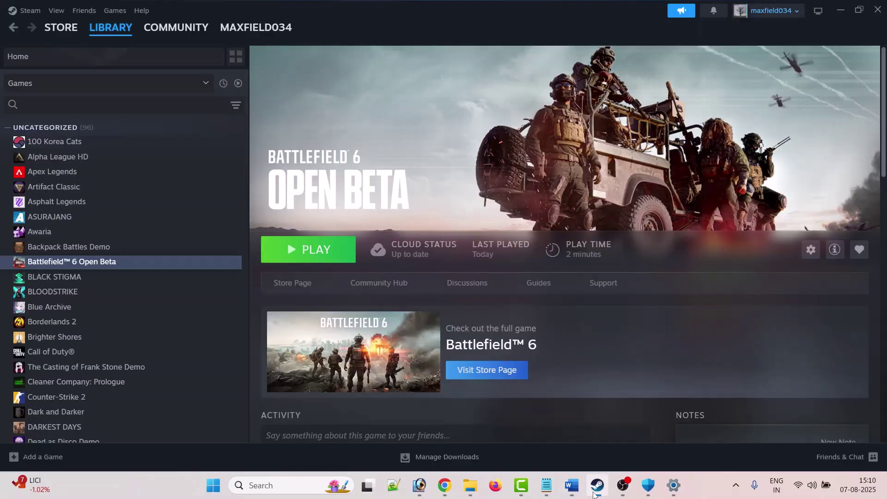
{"action": "mouse_move", "coordinate": [114, 36]}
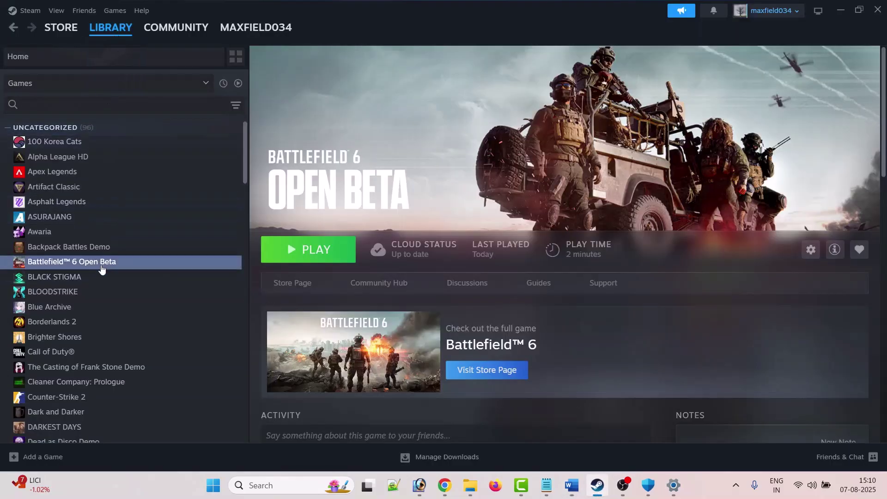
{"action": "right_click", "coordinate": [120, 262]}
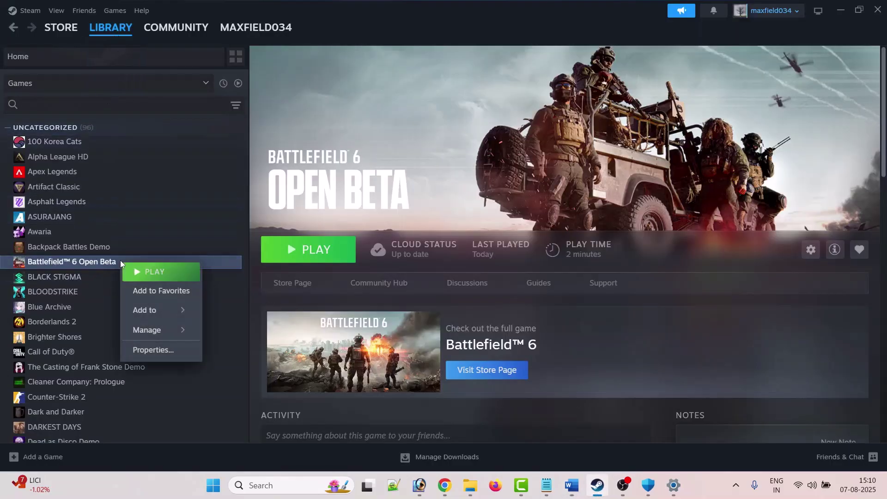
{"action": "left_click", "coordinate": [165, 349]}
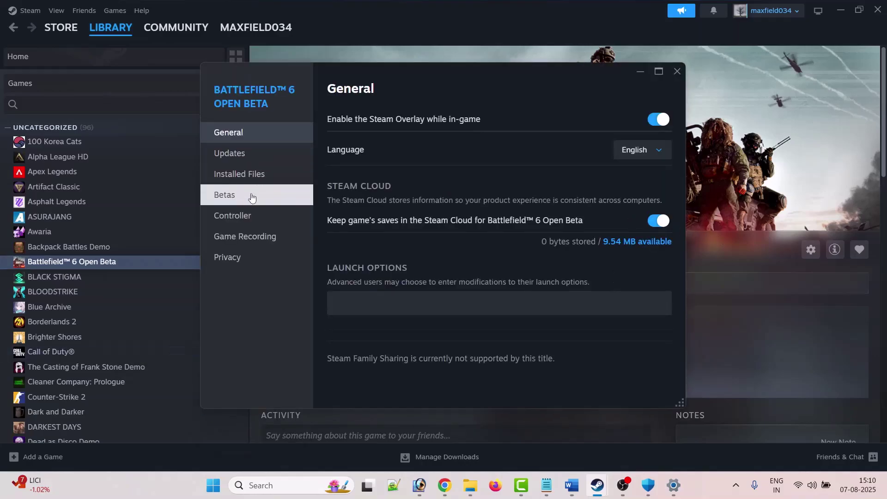
{"action": "left_click", "coordinate": [249, 176]}
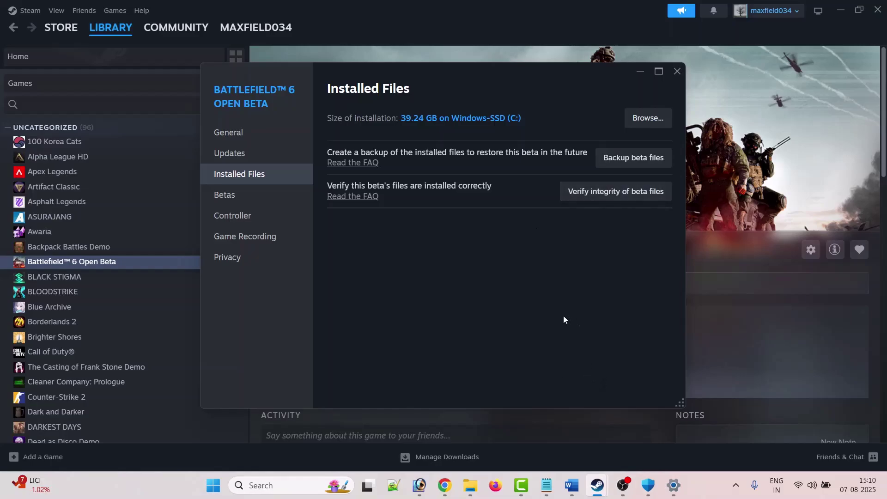
{"action": "left_click", "coordinate": [677, 70]}
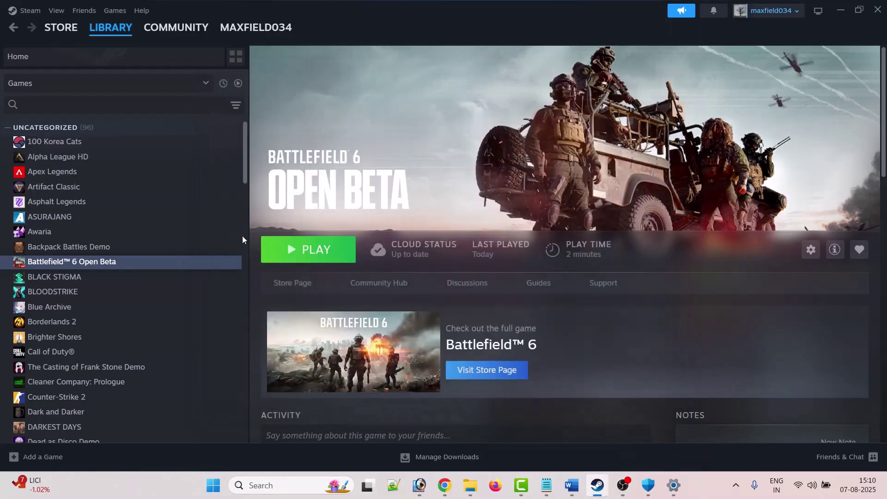
Step: Switch back to the Word document and copy the Visual C++ redistributable link listed under Fix 13
{"action": "left_click", "coordinate": [571, 485]}
{"action": "scroll", "coordinate": [221, 189], "scroll_direction": "down", "scroll_amount": 3}
{"action": "left_click_drag", "start_coordinate": [220, 189], "coordinate": [398, 191]}
{"action": "left_click_drag", "start_coordinate": [363, 257], "coordinate": [149, 240]}
{"action": "key", "text": "ctrl+c"}
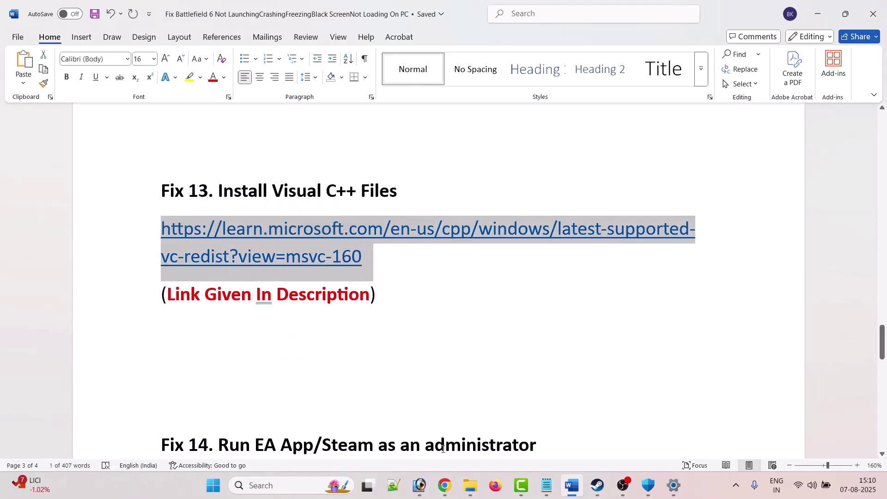
Step: Switch to Chrome, load the copied Visual C++ redistributable link and find the download links for the latest version
{"action": "left_click", "coordinate": [445, 485]}
{"action": "left_click", "coordinate": [384, 423]}
{"action": "left_click", "coordinate": [578, 32]}
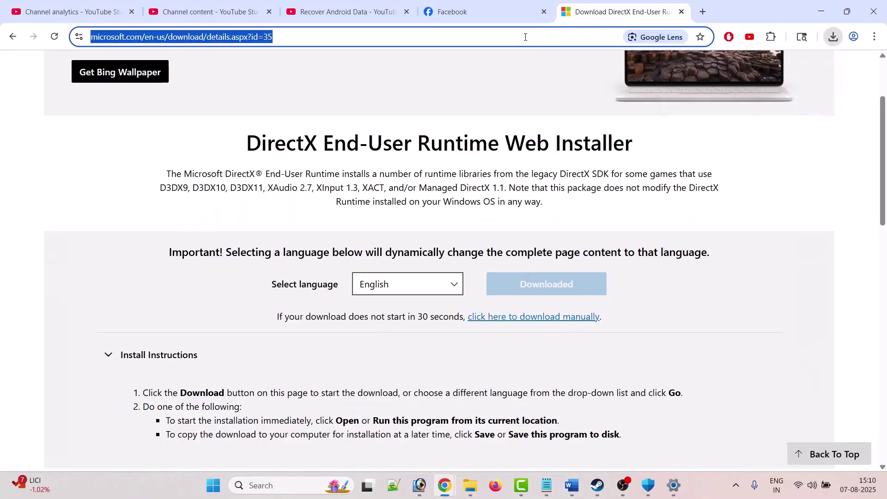
{"action": "key", "text": "ctrl+v"}
{"action": "key", "text": "Return"}
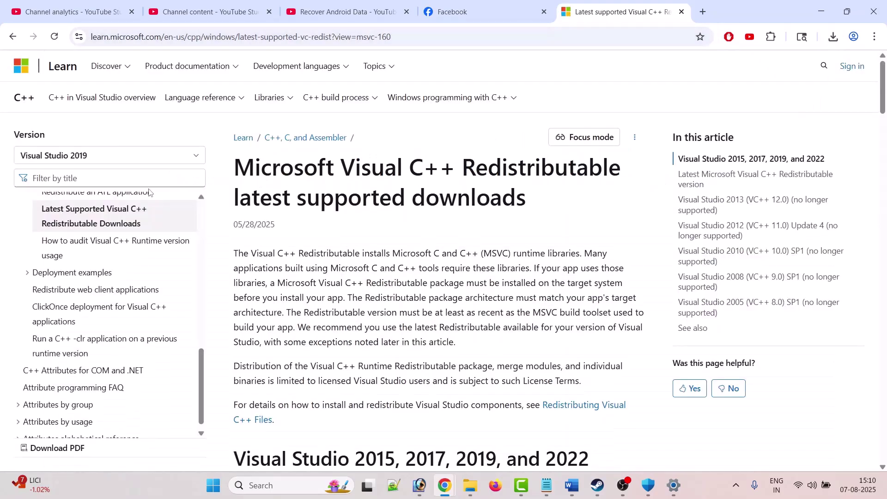
{"action": "scroll", "coordinate": [420, 266], "scroll_direction": "down", "scroll_amount": 3}
{"action": "scroll", "coordinate": [419, 266], "scroll_direction": "down", "scroll_amount": 10}
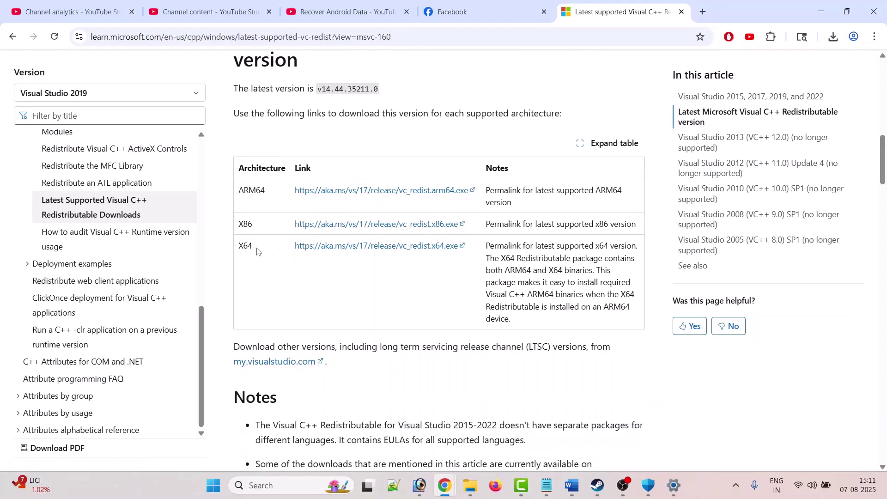
Step: Download the latest X64 Visual C++ redistributable, dismiss the download history and switch to Steam
{"action": "left_click", "coordinate": [363, 246]}
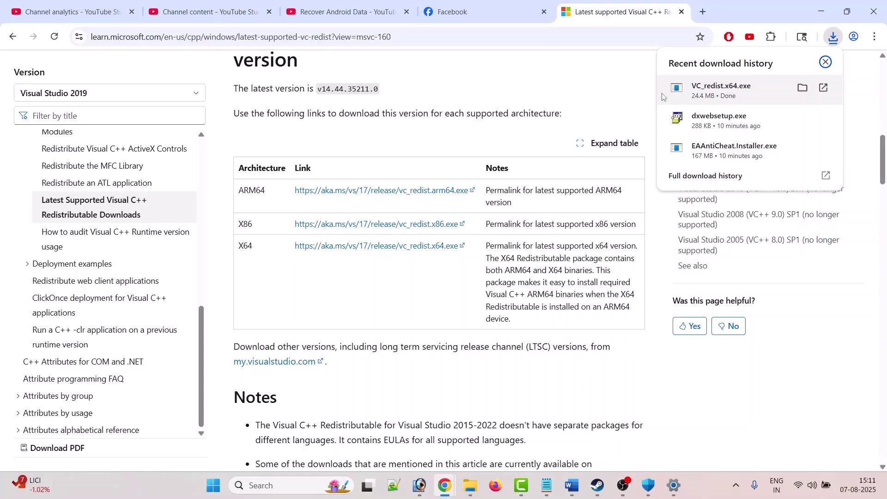
{"action": "left_click", "coordinate": [287, 262]}
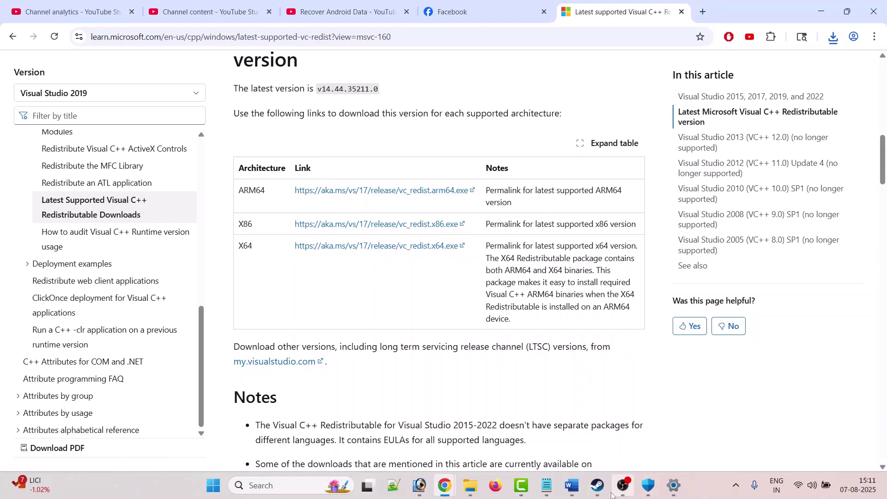
{"action": "left_click", "coordinate": [592, 495]}
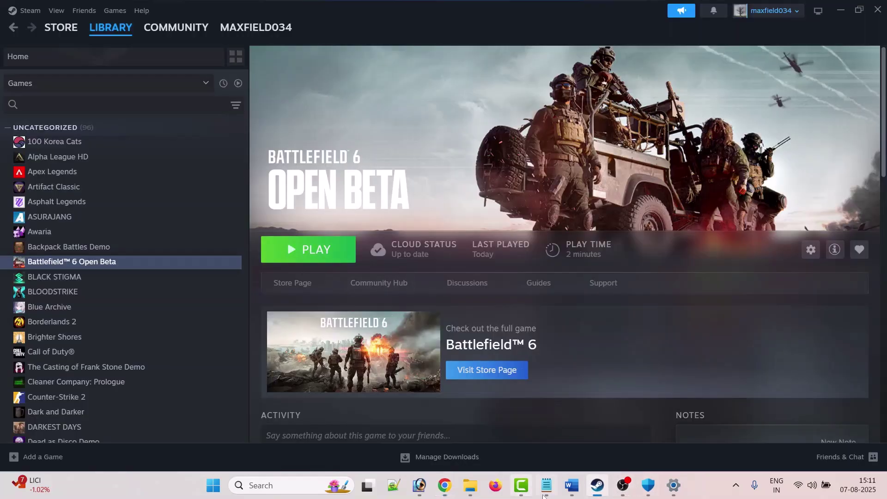
Step: Switch to the Word document and review the link note under Fix 13 on installing Visual C++ files
{"action": "left_click", "coordinate": [573, 485]}
{"action": "scroll", "coordinate": [356, 334], "scroll_direction": "up", "scroll_amount": 1}
{"action": "left_click_drag", "start_coordinate": [368, 340], "coordinate": [167, 340]}
{"action": "left_click", "coordinate": [279, 245]}
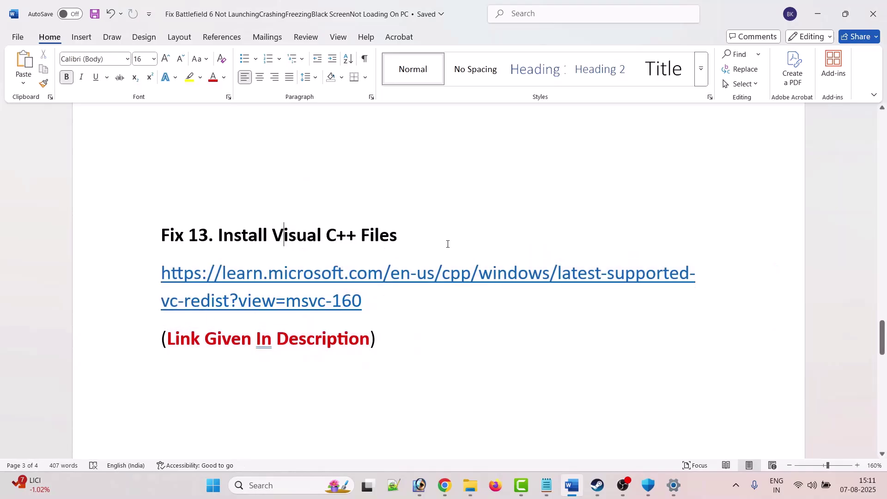
Step: Move on to Fix 14 in the document and highlight its instruction to run EA App/Steam as an administrator
{"action": "scroll", "coordinate": [513, 327], "scroll_direction": "down", "scroll_amount": 4}
{"action": "scroll", "coordinate": [569, 337], "scroll_direction": "up", "scroll_amount": 1}
{"action": "scroll", "coordinate": [569, 335], "scroll_direction": "down", "scroll_amount": 2}
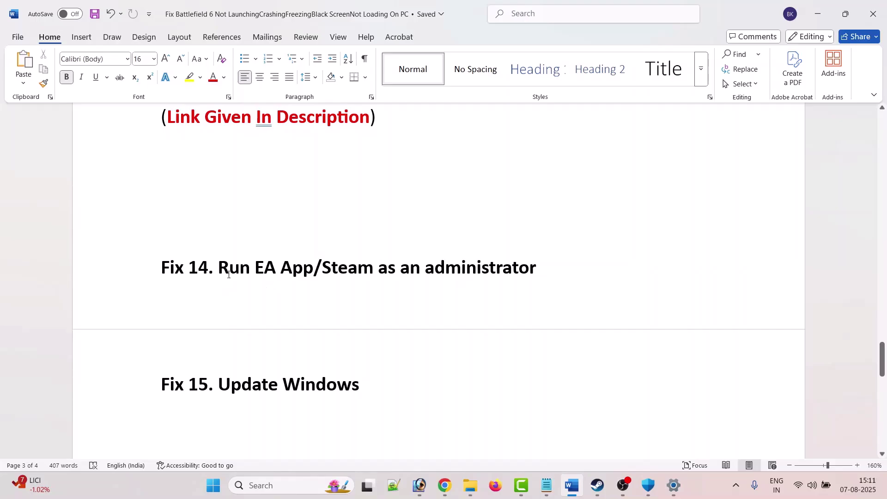
{"action": "left_click_drag", "start_coordinate": [227, 273], "coordinate": [314, 273]}
{"action": "left_click", "coordinate": [398, 309]}
{"action": "left_click_drag", "start_coordinate": [379, 272], "coordinate": [536, 272]}
{"action": "left_click", "coordinate": [344, 291]}
{"action": "left_click_drag", "start_coordinate": [267, 270], "coordinate": [315, 273]}
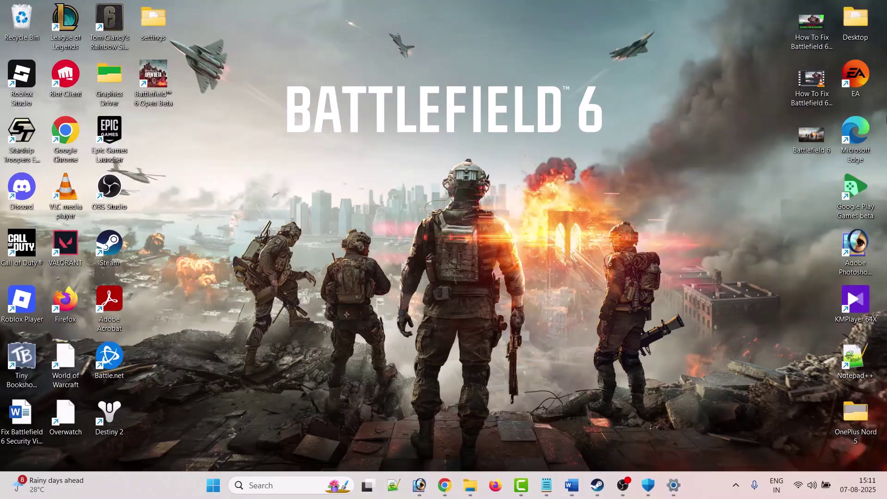
Step: Run the EA app and Steam as administrator from their desktop shortcuts
{"action": "right_click", "coordinate": [855, 82]}
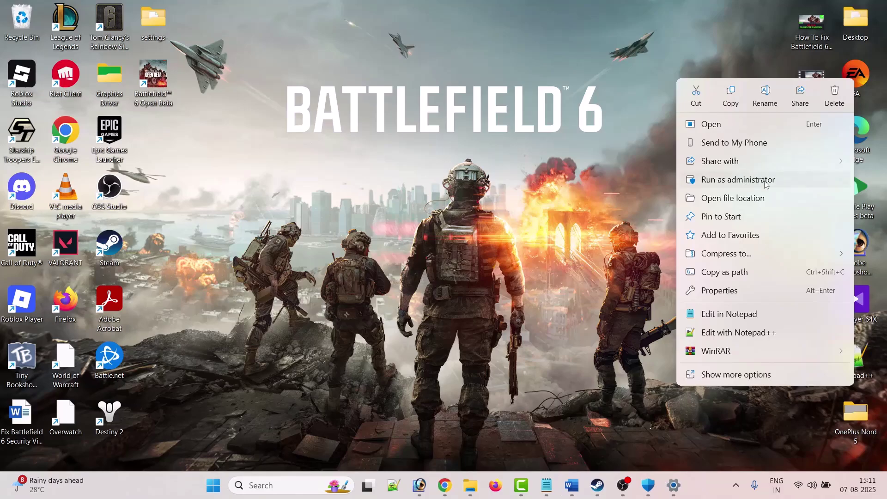
{"action": "left_click", "coordinate": [735, 182]}
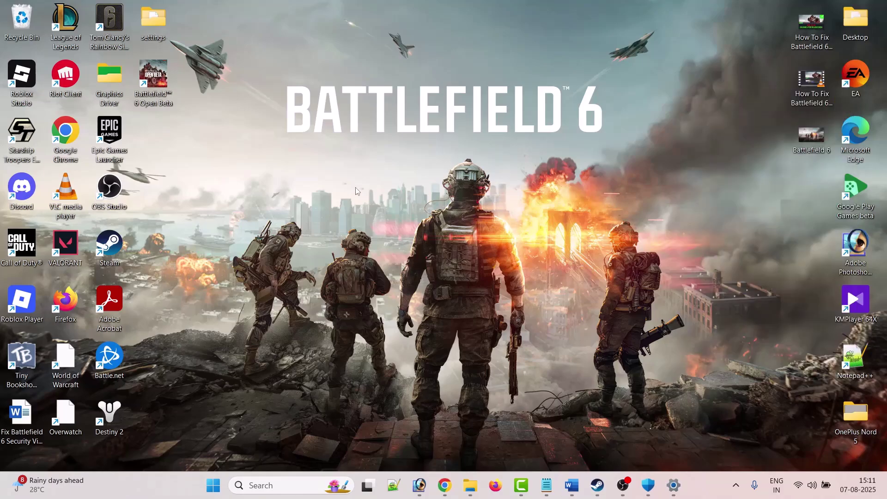
{"action": "right_click", "coordinate": [111, 248]}
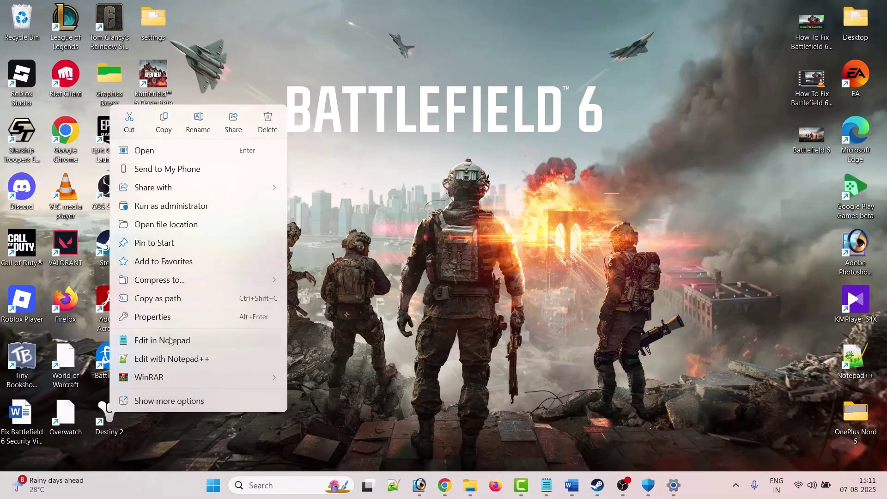
{"action": "left_click", "coordinate": [215, 208]}
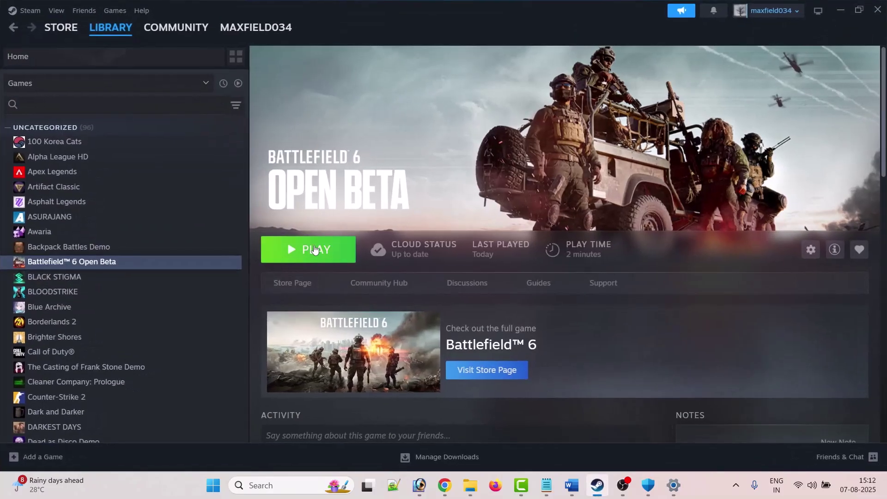
Step: For Fix 15 in the Word document, view the Windows Update page in Settings, ending back in Steam
{"action": "key", "text": "alt+Tab"}
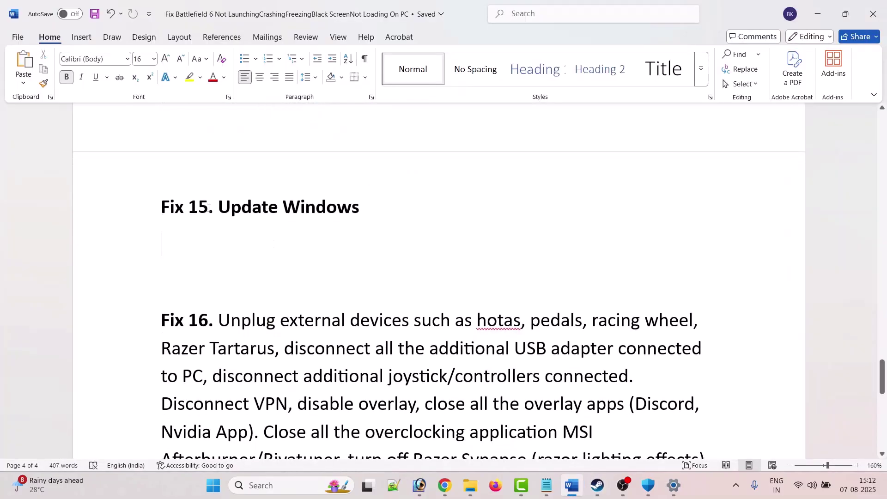
{"action": "left_click_drag", "start_coordinate": [222, 208], "coordinate": [360, 209]}
{"action": "left_click", "coordinate": [398, 277]}
{"action": "left_click", "coordinate": [214, 486]}
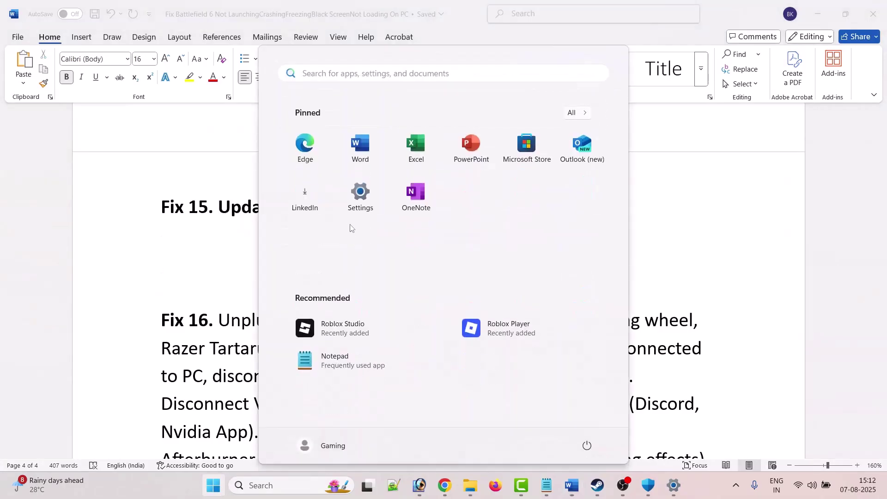
{"action": "left_click", "coordinate": [353, 203]}
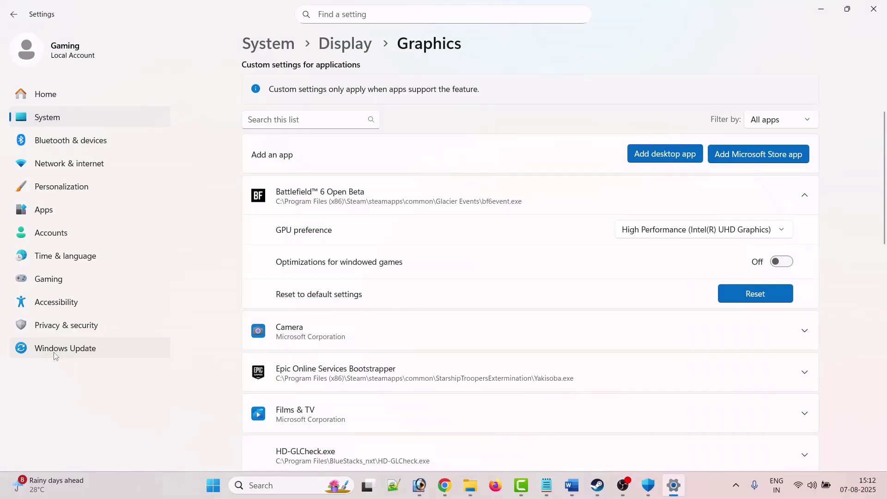
{"action": "left_click", "coordinate": [63, 351]}
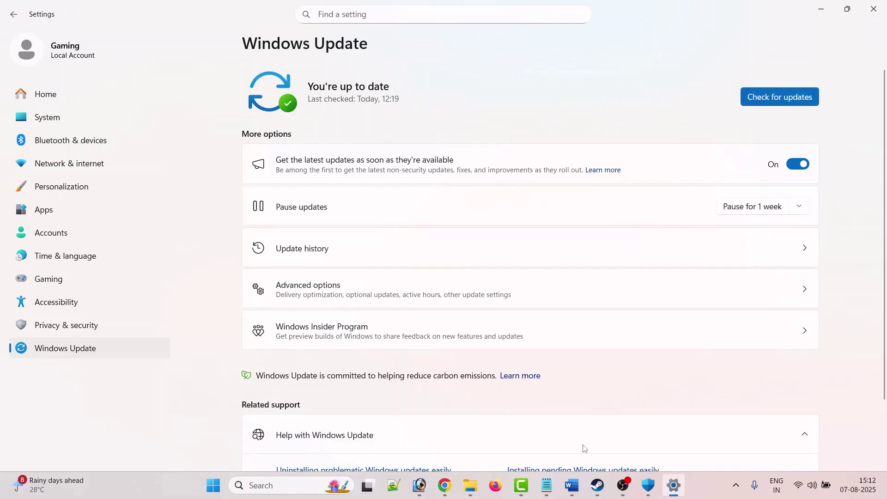
{"action": "left_click", "coordinate": [598, 485]}
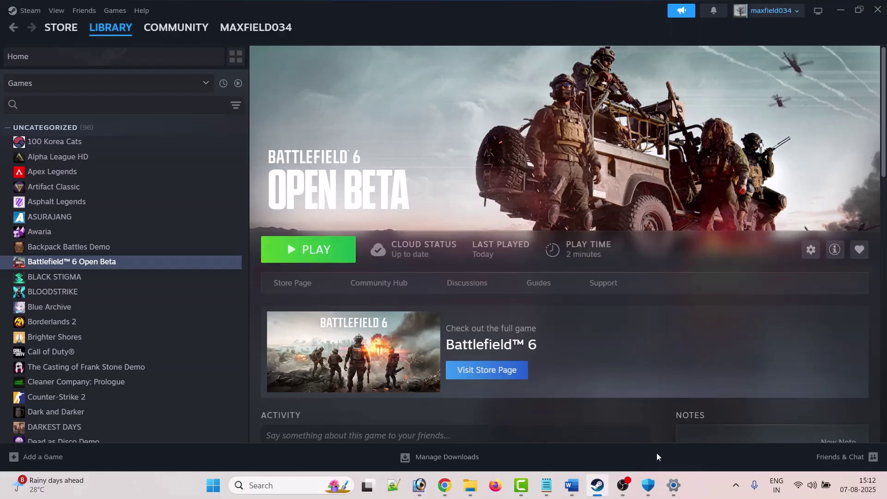
Step: Switch to the Word document, read Fix 16 on unplugging external devices and closing overlay and overclocking apps, and return to Steam
{"action": "left_click", "coordinate": [572, 485]}
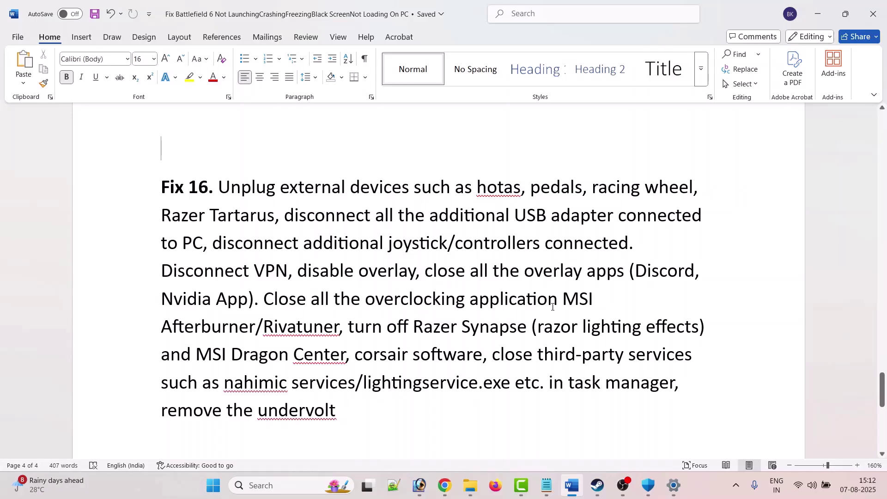
{"action": "scroll", "coordinate": [553, 307], "scroll_direction": "down", "scroll_amount": 1}
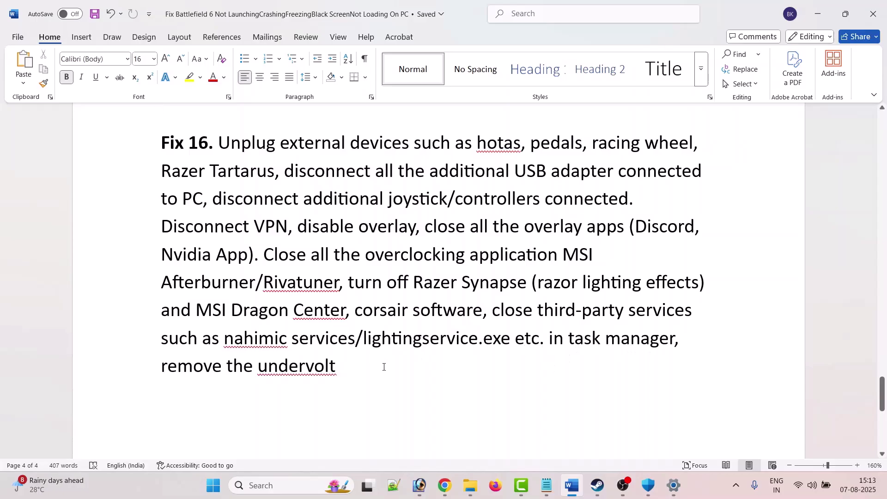
{"action": "scroll", "coordinate": [383, 352], "scroll_direction": "down", "scroll_amount": 1}
{"action": "left_click", "coordinate": [389, 345]}
{"action": "left_click", "coordinate": [597, 485]}
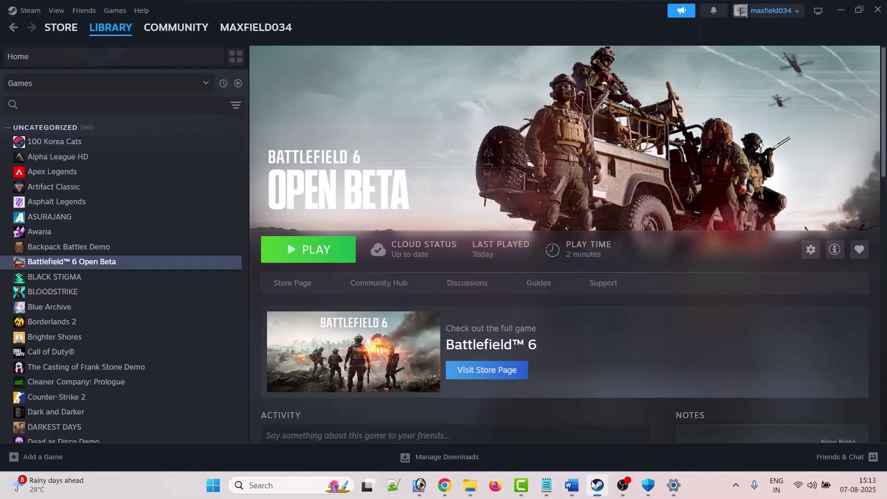
Step: Switch to the Word document, read Fix 17 on uninstalling and reinstalling the game, and return to Steam
{"action": "key", "text": "alt+Tab"}
{"action": "scroll", "coordinate": [324, 271], "scroll_direction": "down", "scroll_amount": 3}
{"action": "scroll", "coordinate": [325, 271], "scroll_direction": "down", "scroll_amount": 1}
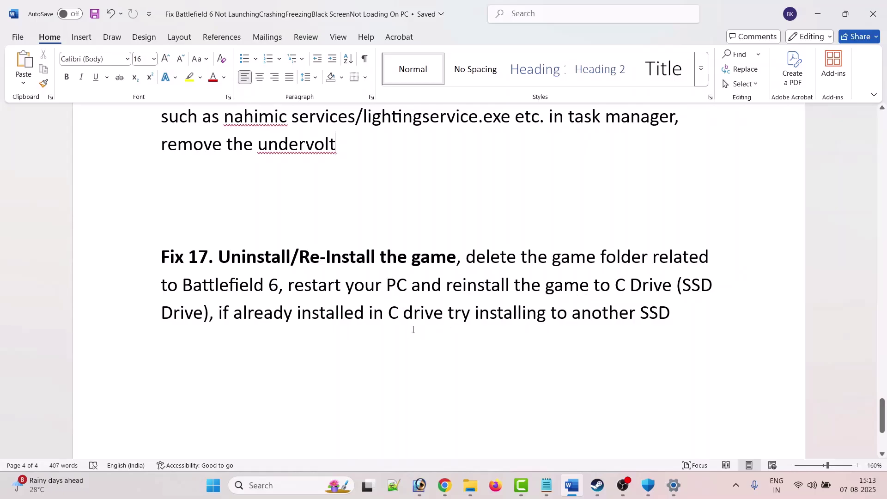
{"action": "left_click", "coordinate": [597, 486]}
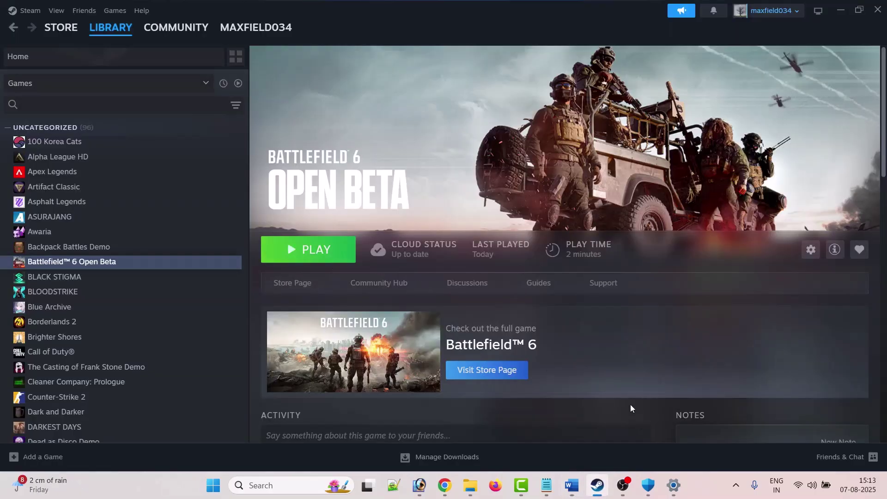